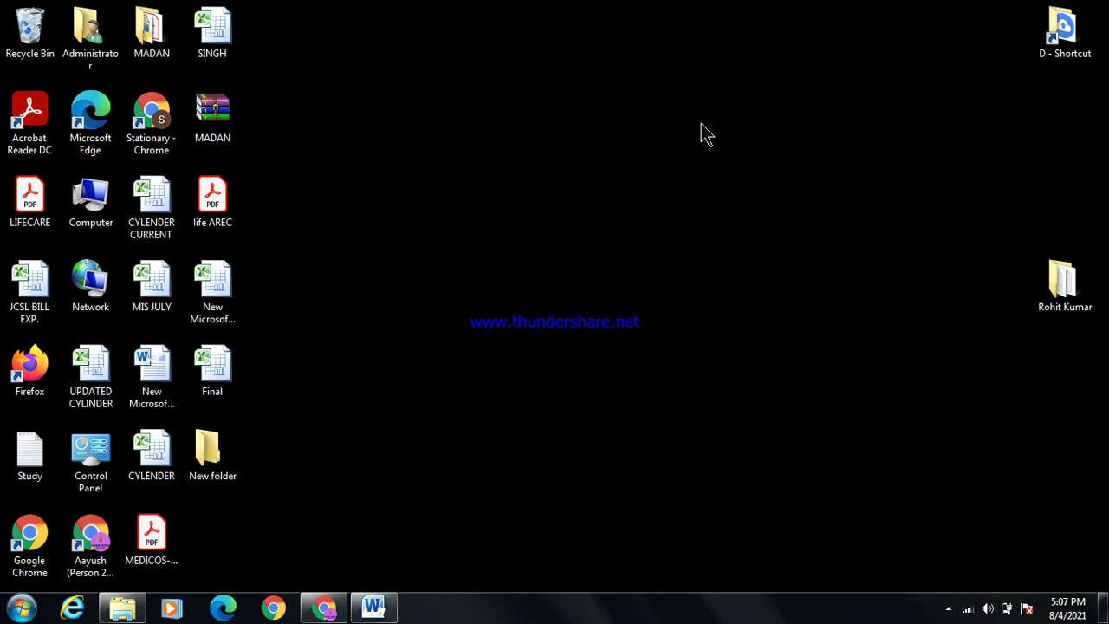
- Launch Microsoft Word 2010 via All Programs > Microsoft Office, then maximize and restore its window
click(21, 608)
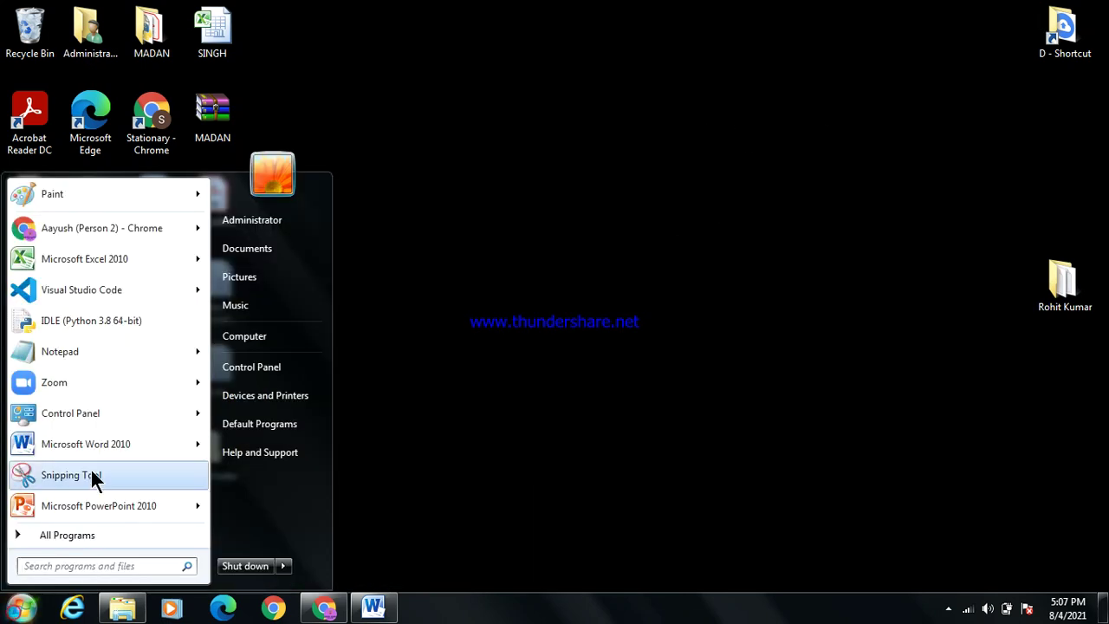
click(73, 536)
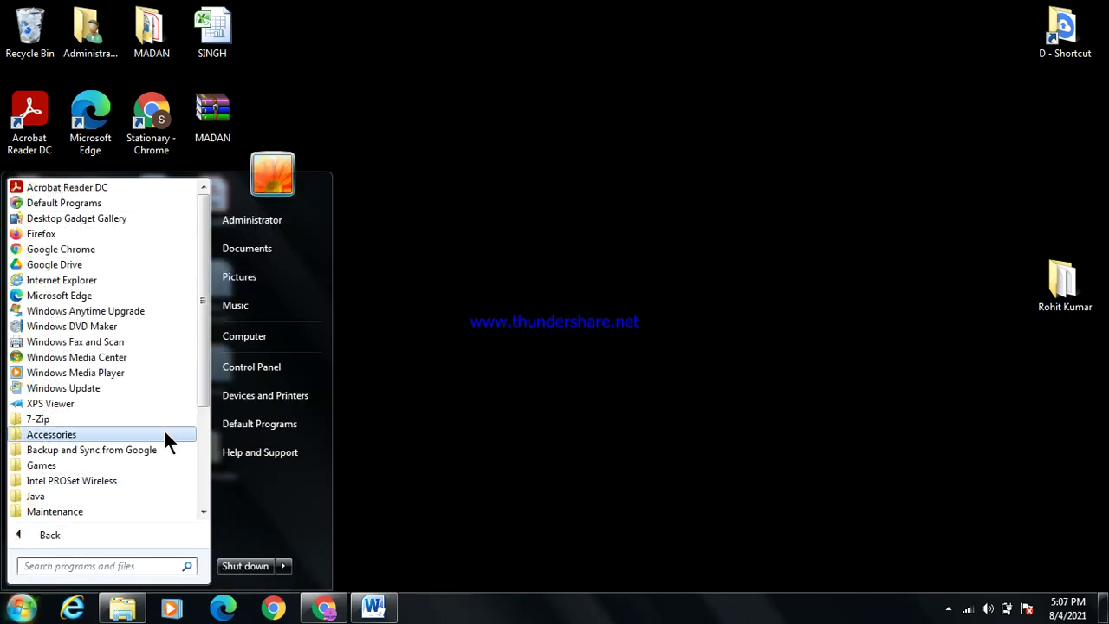
drag(204, 371, 207, 441)
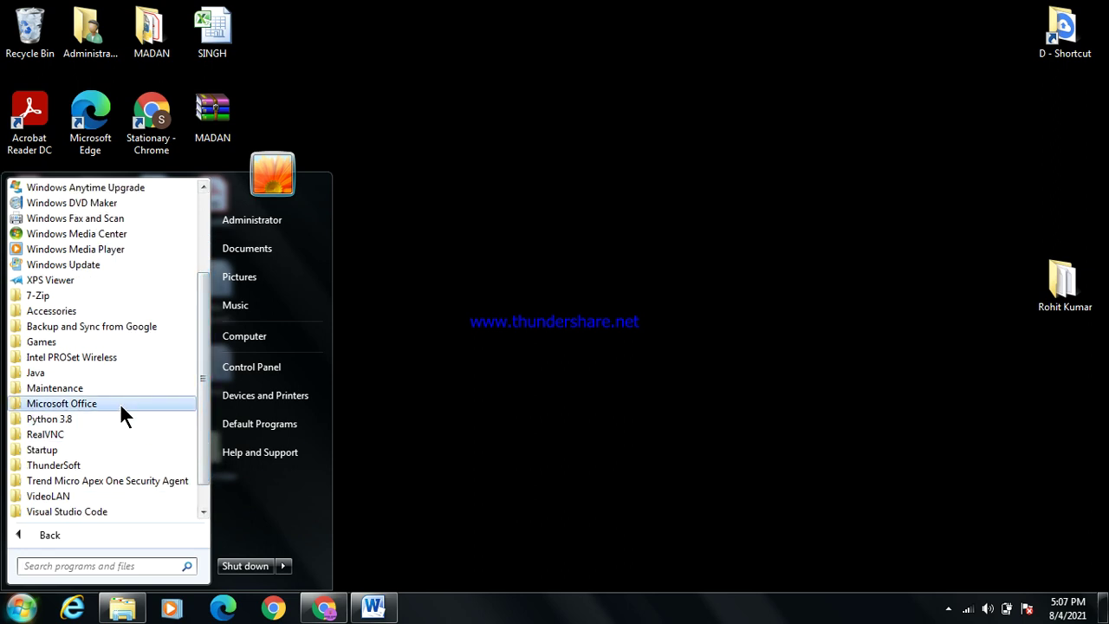
click(119, 403)
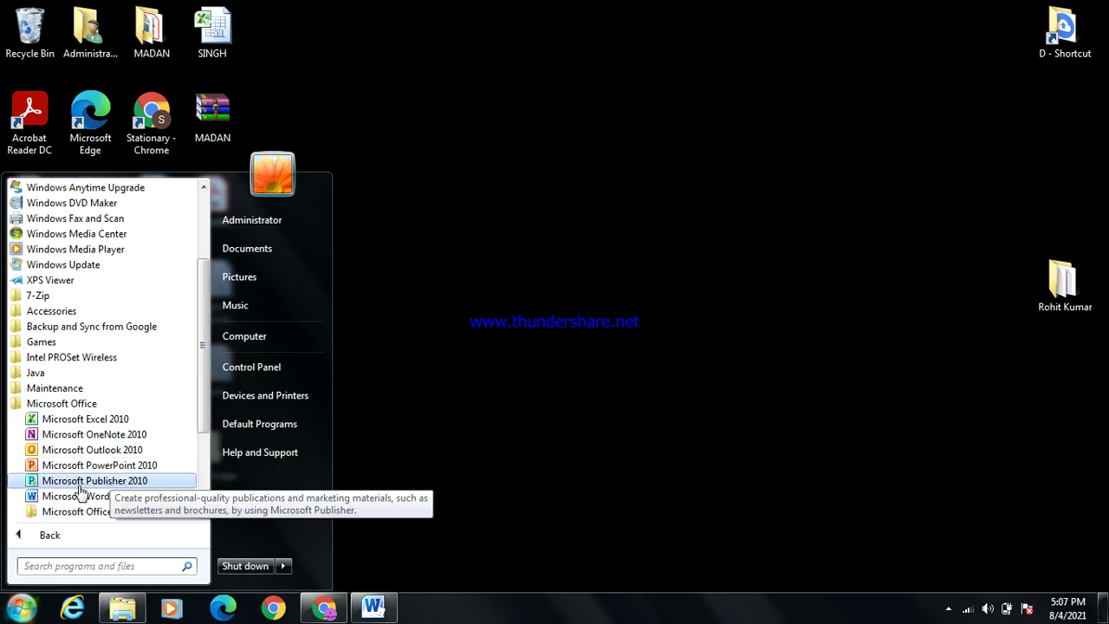
click(128, 494)
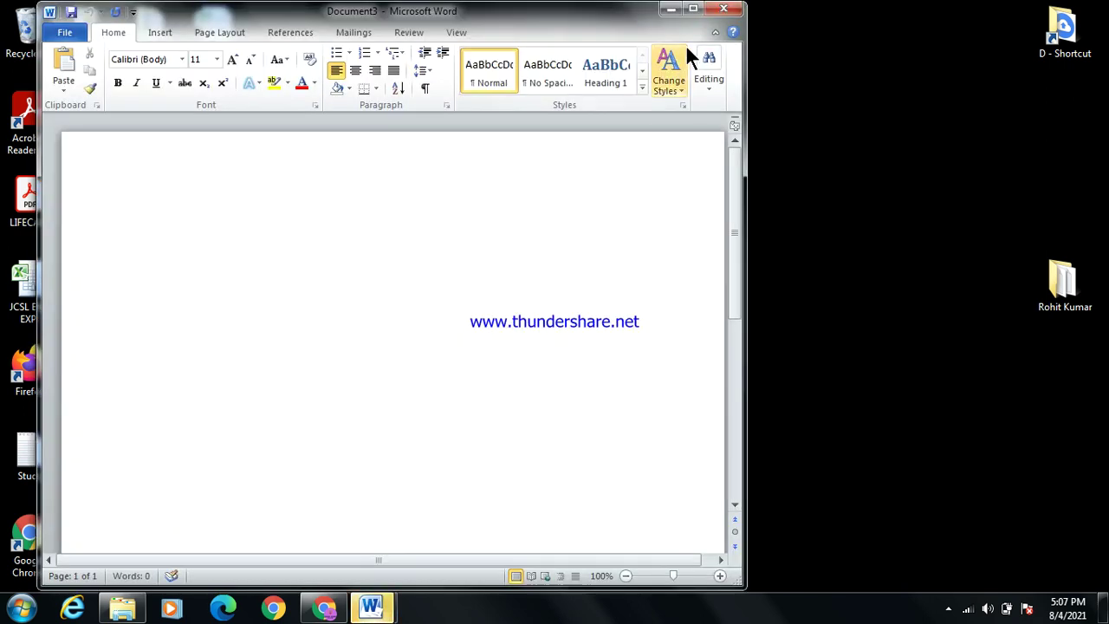
click(693, 10)
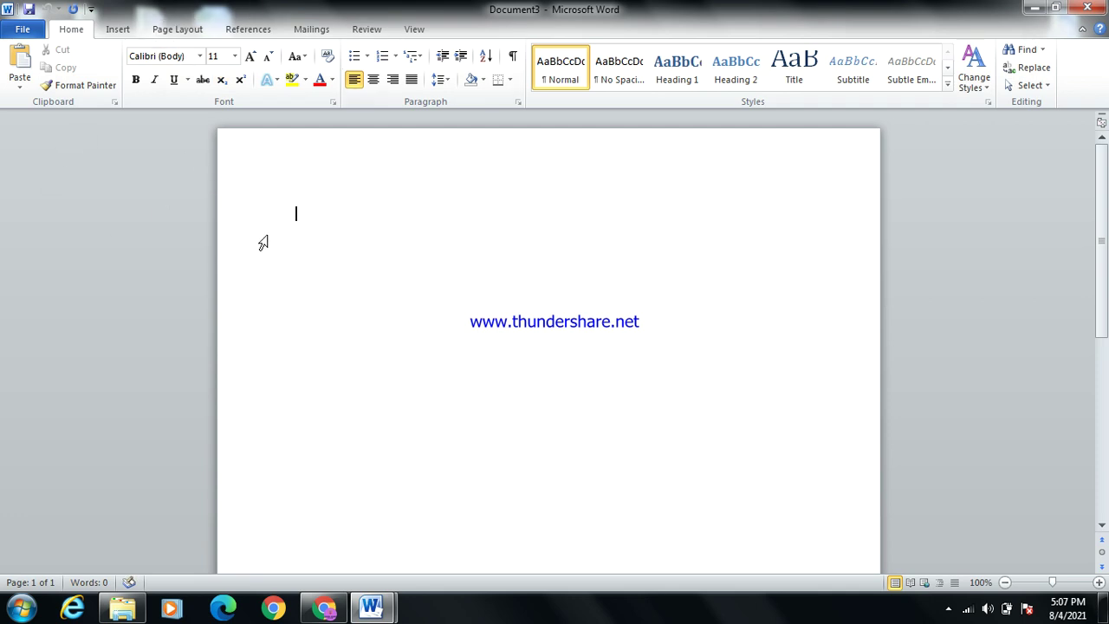
double_click(491, 12)
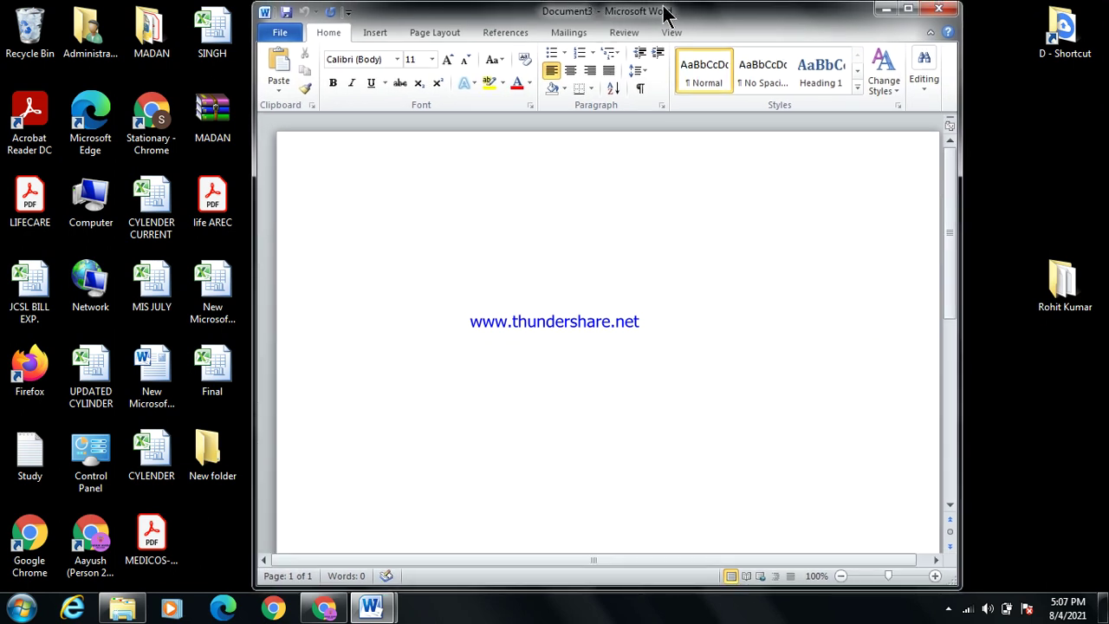
click(906, 8)
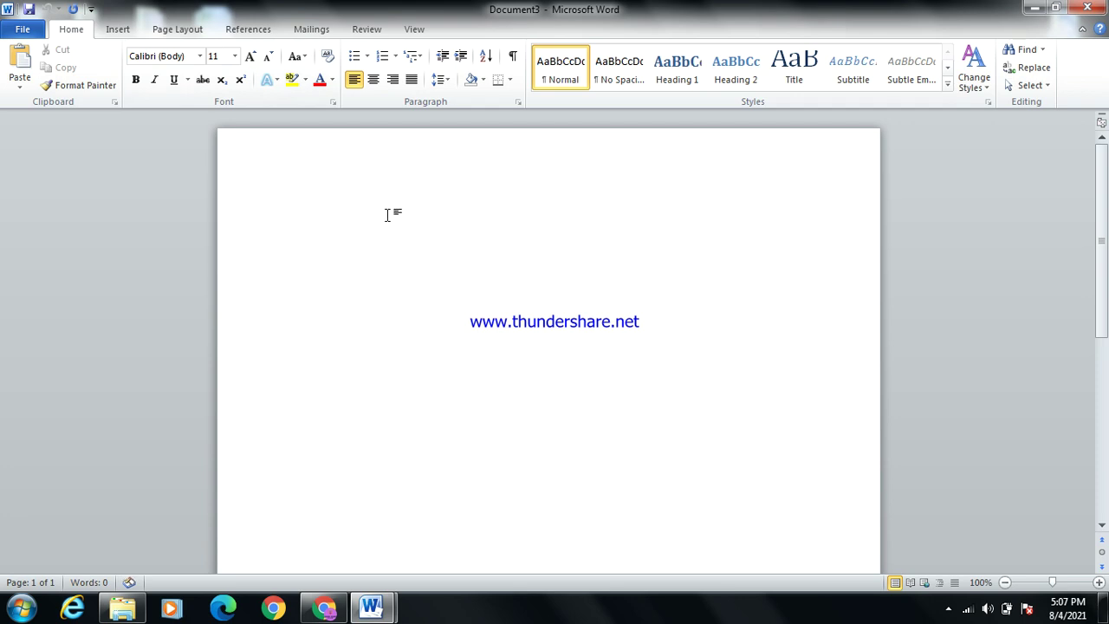
text(hegADGH)
drag(399, 234, 173, 217)
key(BackSpace)
click(45, 11)
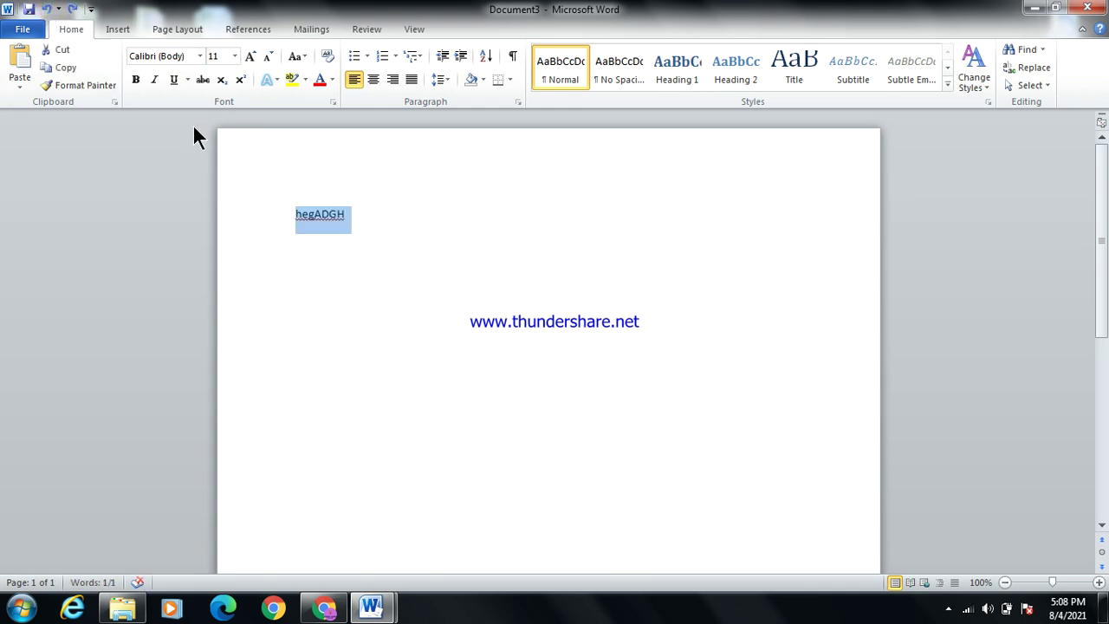
click(452, 241)
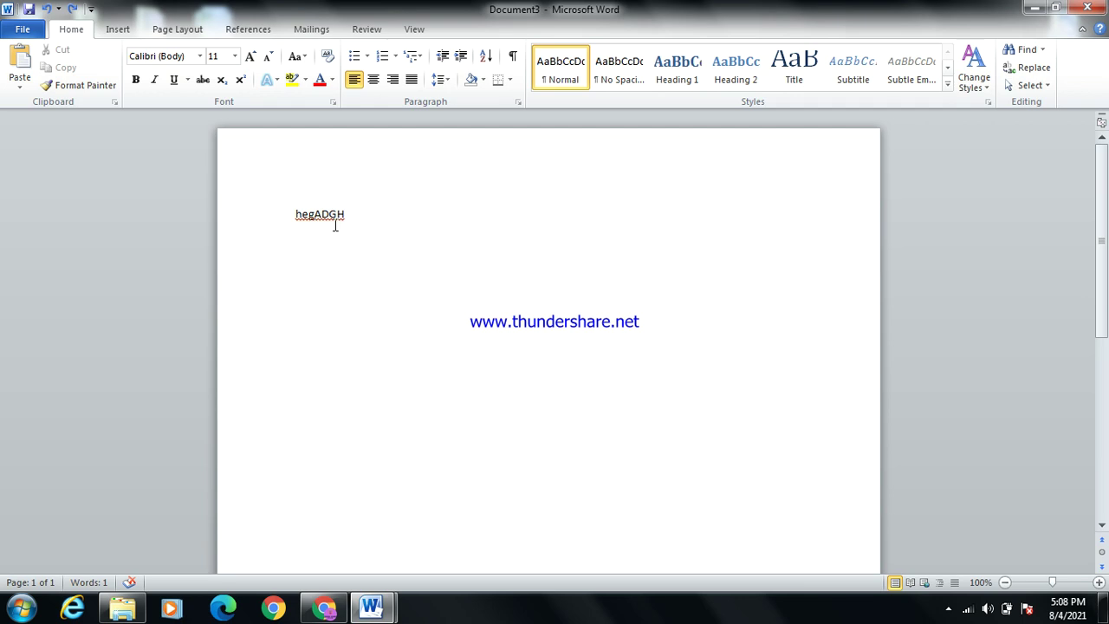
drag(363, 224, 256, 220)
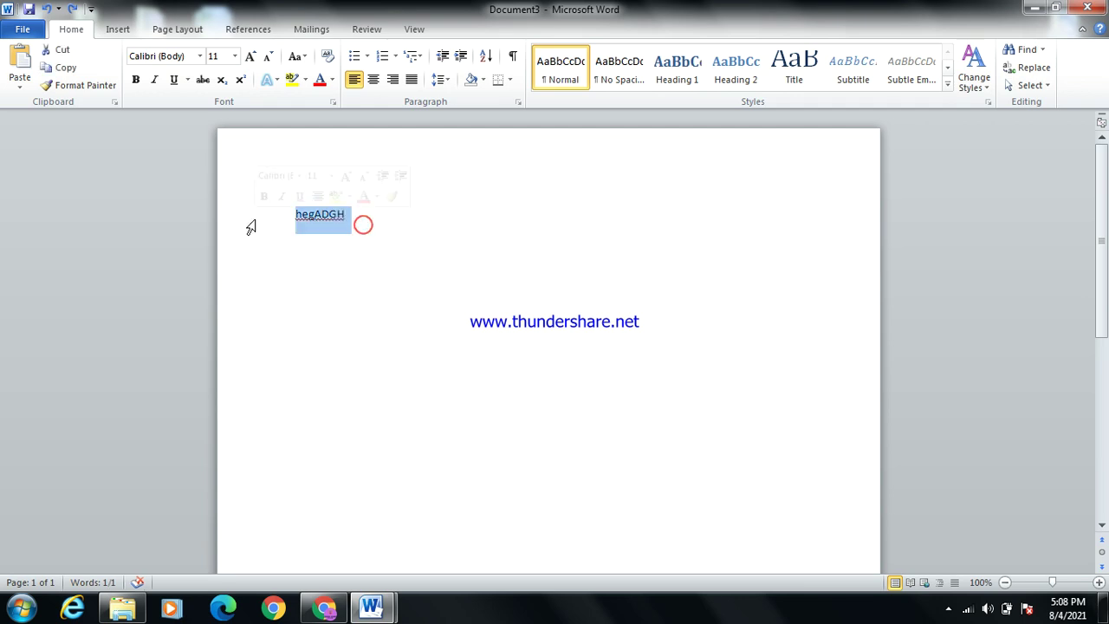
key(Delete)
key(ctrl+z)
key(ctrl+y)
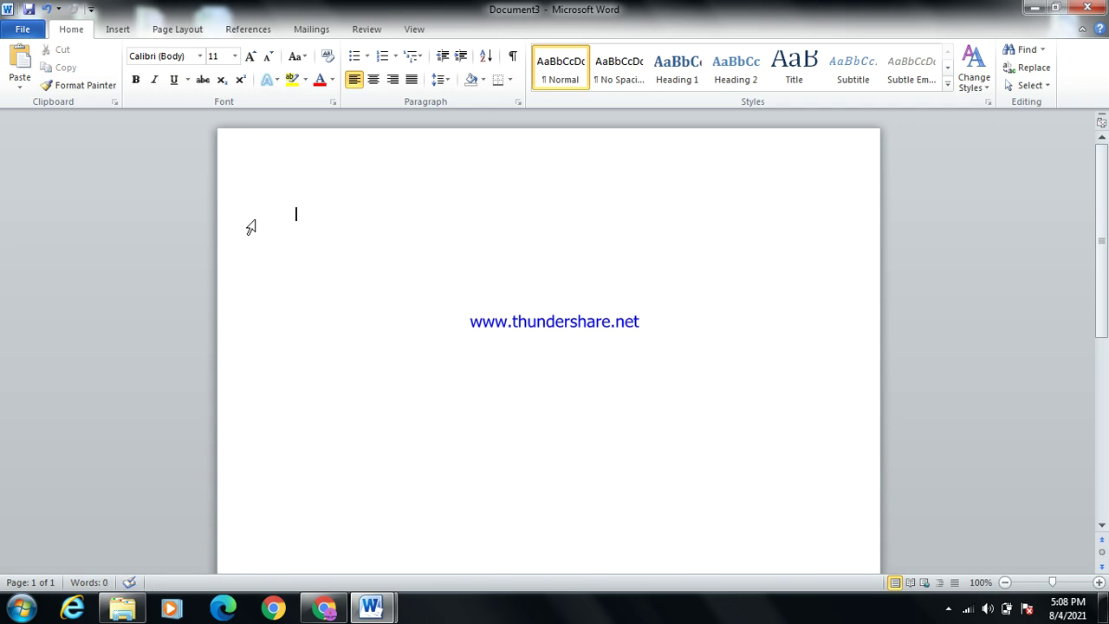
key(ctrl+z)
- Show the context menu for the restored word hegADGH, then dismiss it
click(408, 220)
right_click(407, 221)
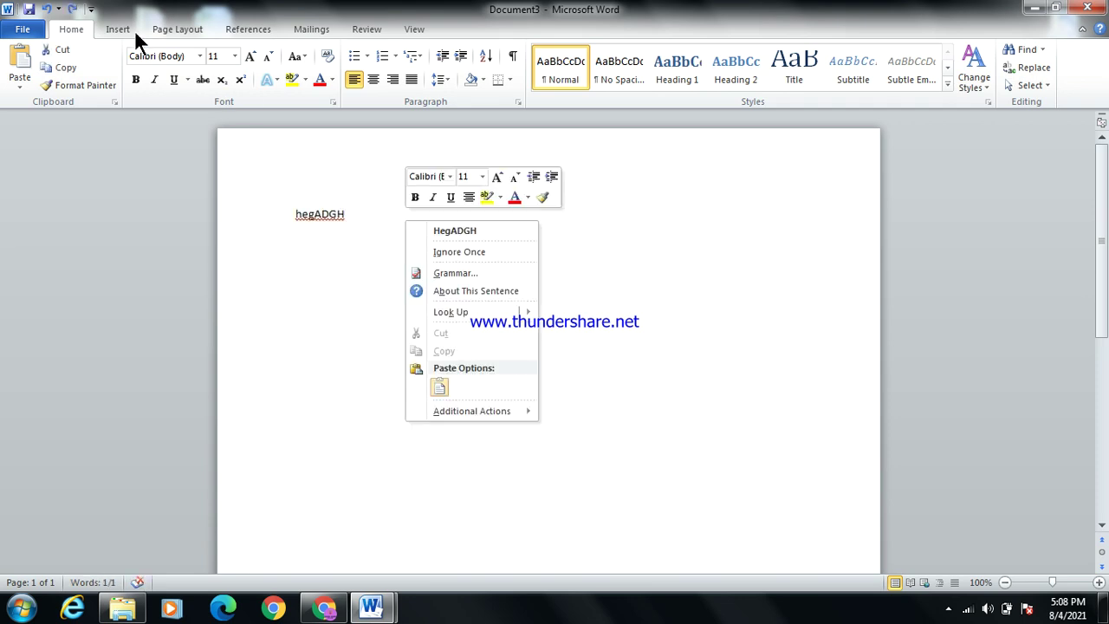
click(323, 251)
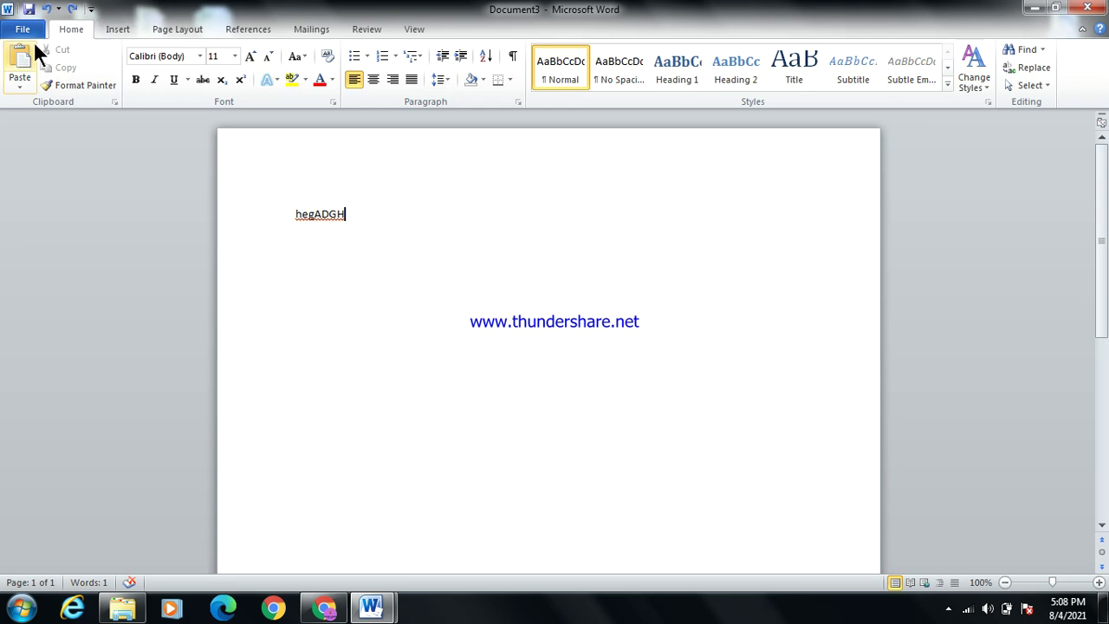
- Browse the Home, Insert, Page Layout, References, Mailings and View tabs and the File backstage
click(57, 28)
click(101, 29)
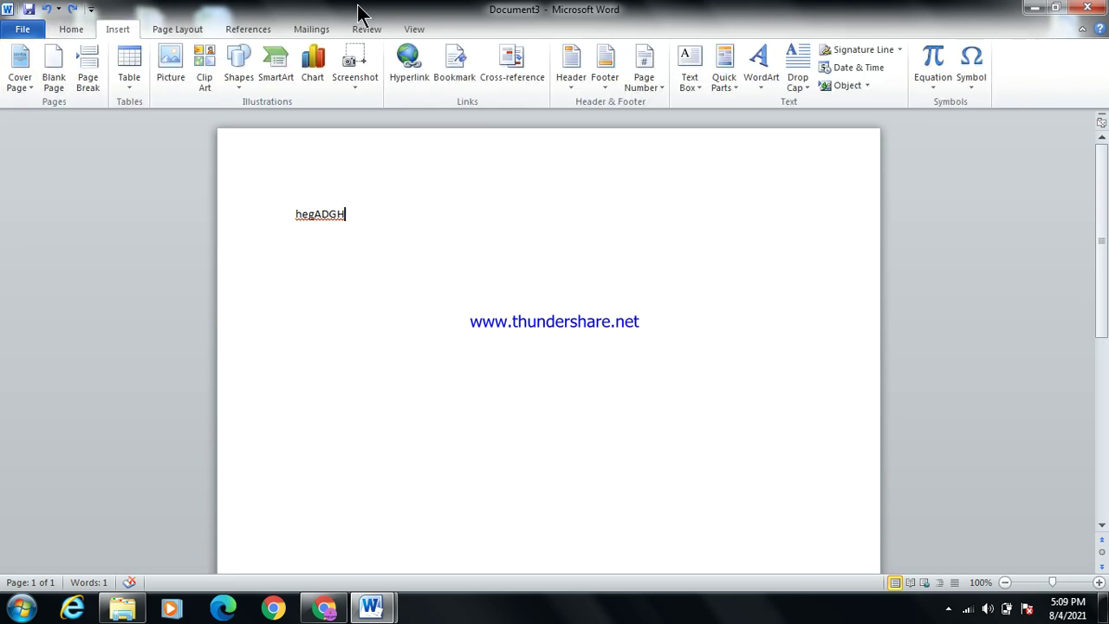
click(206, 25)
click(242, 25)
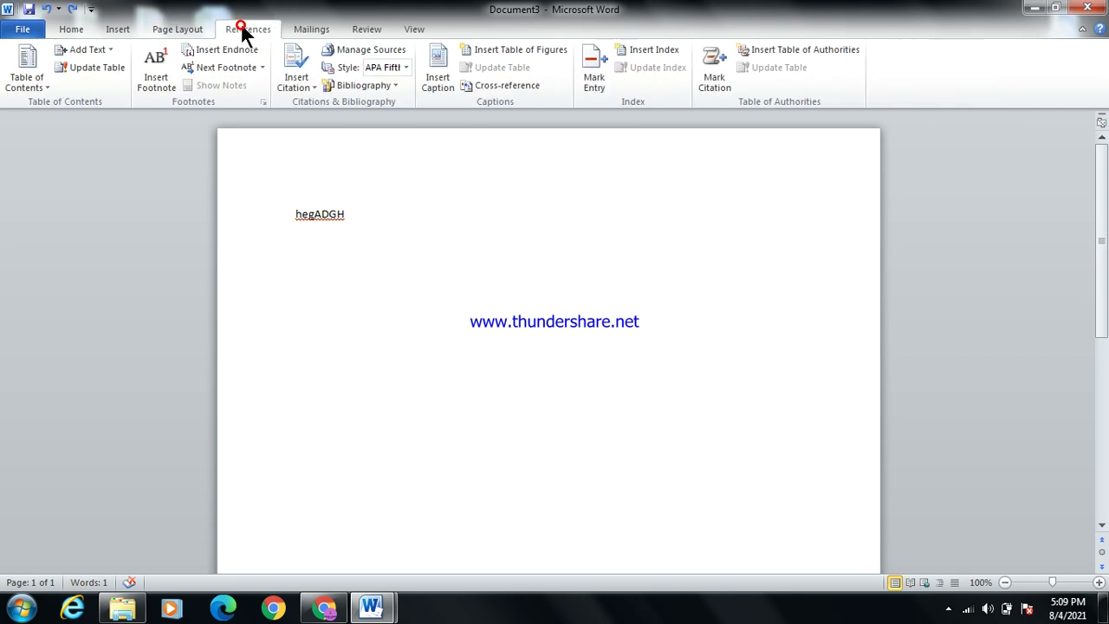
click(292, 30)
click(397, 28)
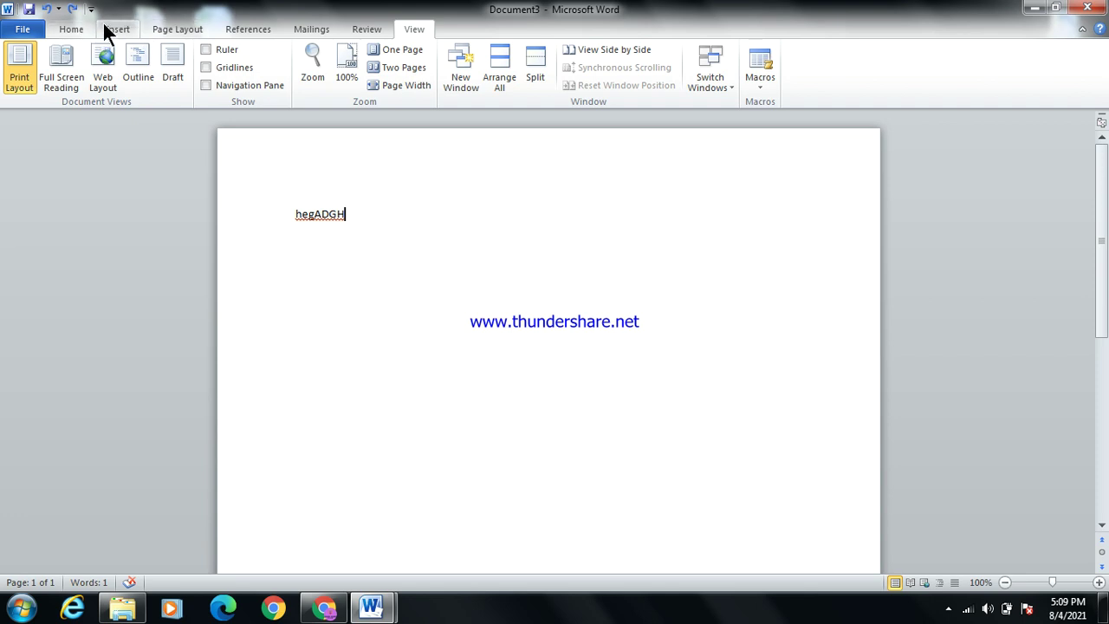
click(21, 30)
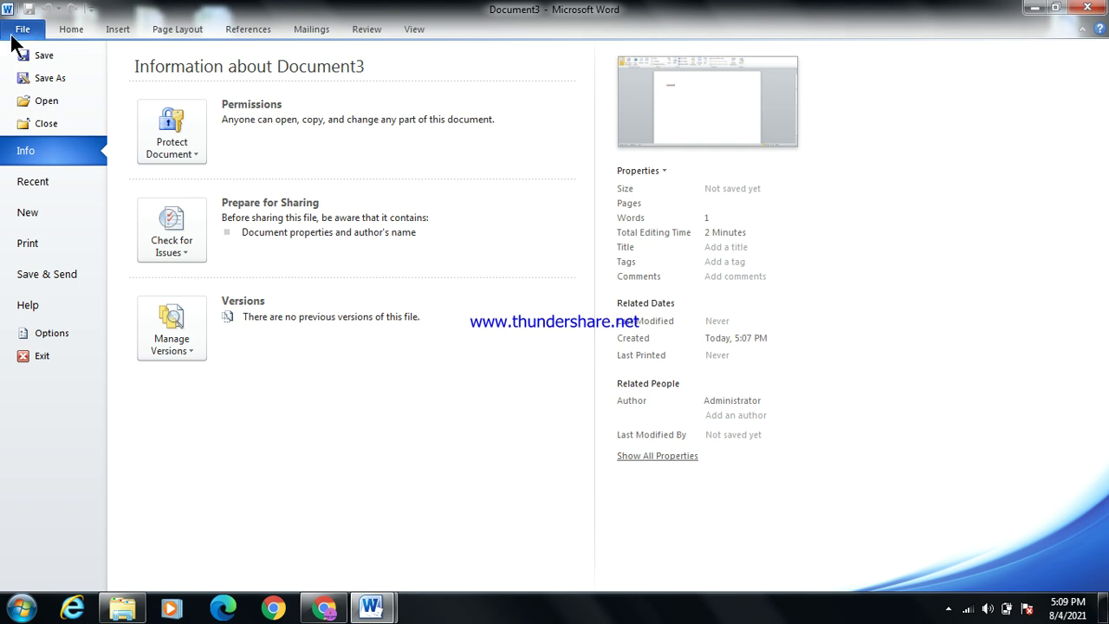
click(13, 33)
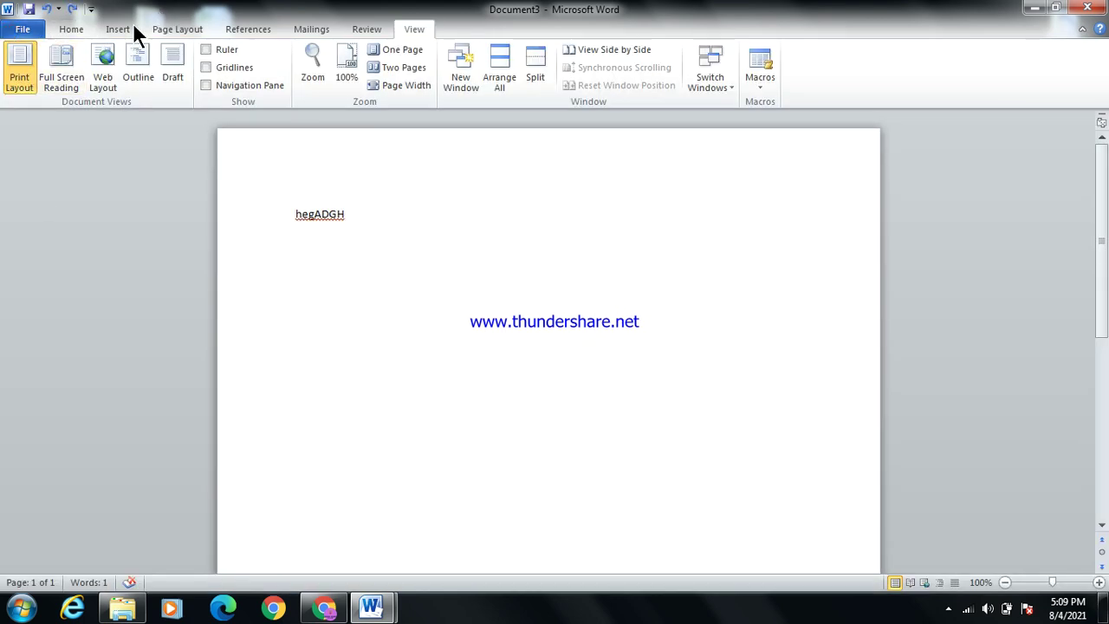
- Back on the Home tab, select the line with hegADGH and delete it
click(53, 32)
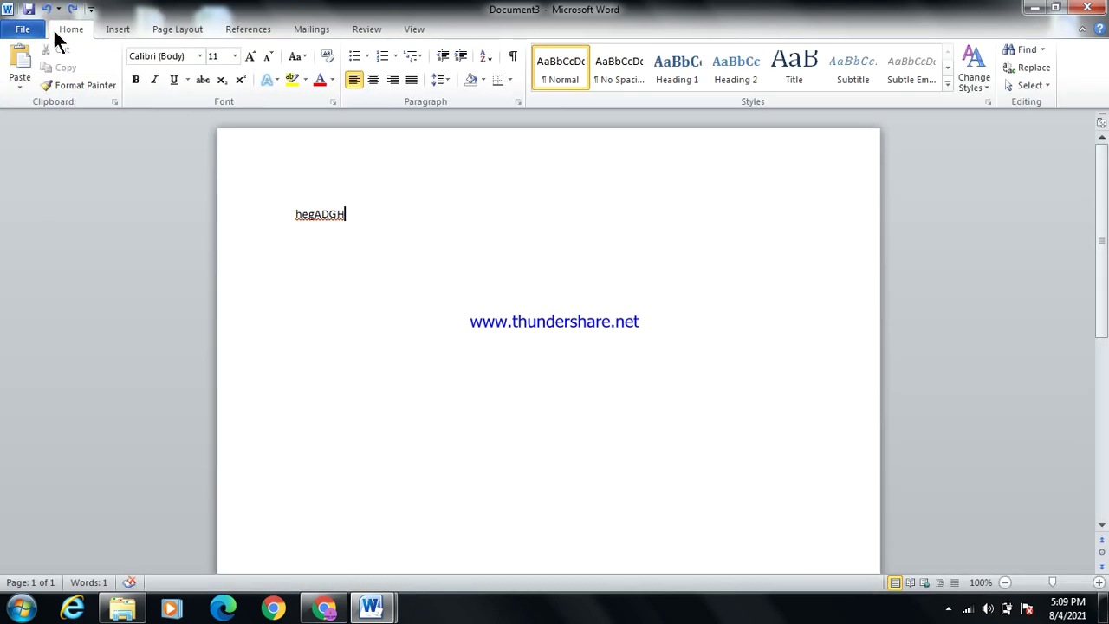
click(231, 218)
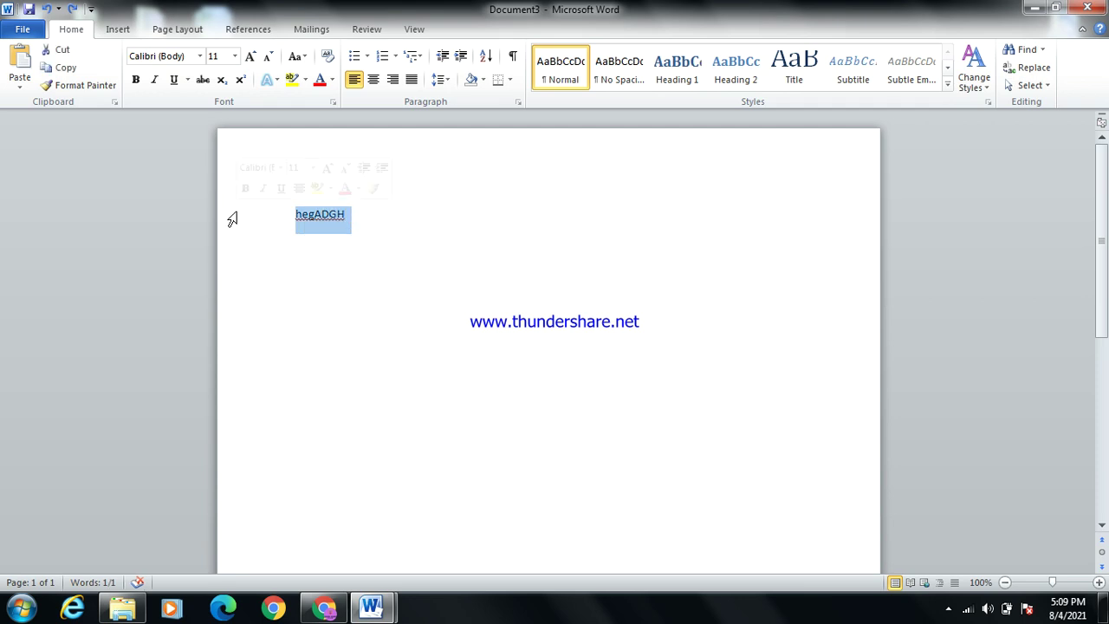
key(BackSpace)
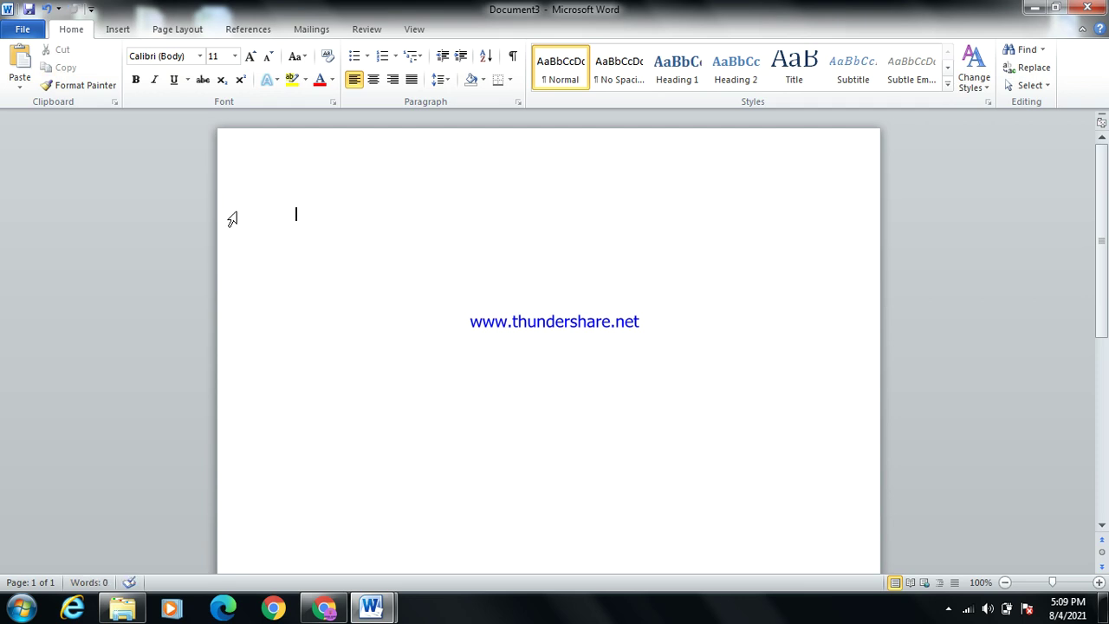
- Look through the Insert, Page Layout, References and Mailings tabs again, ending on Home
click(121, 29)
click(178, 29)
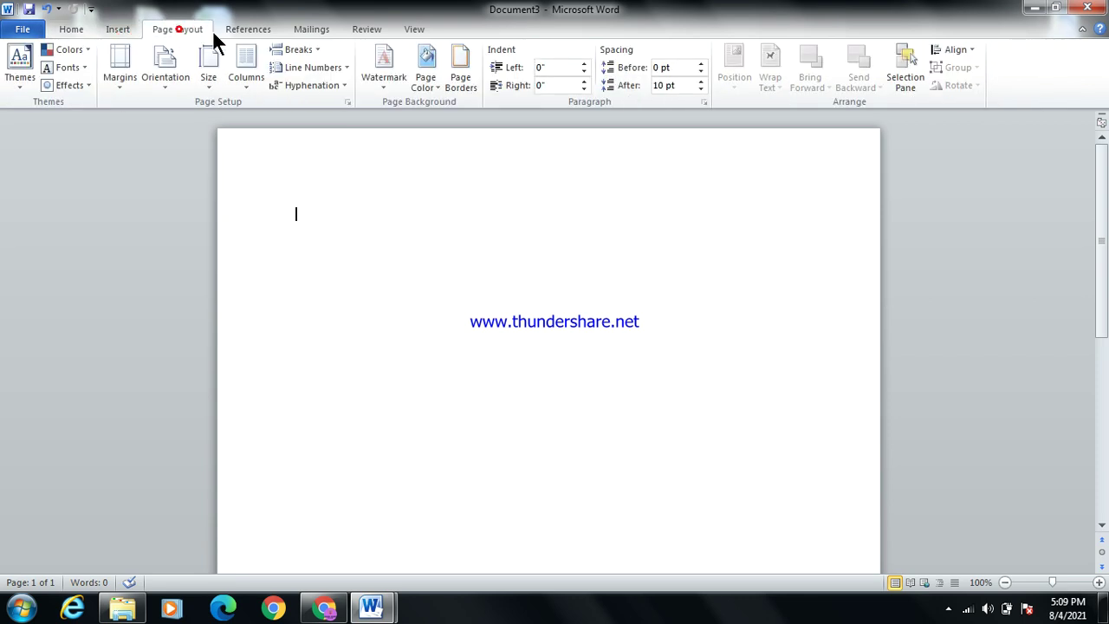
click(235, 28)
click(295, 30)
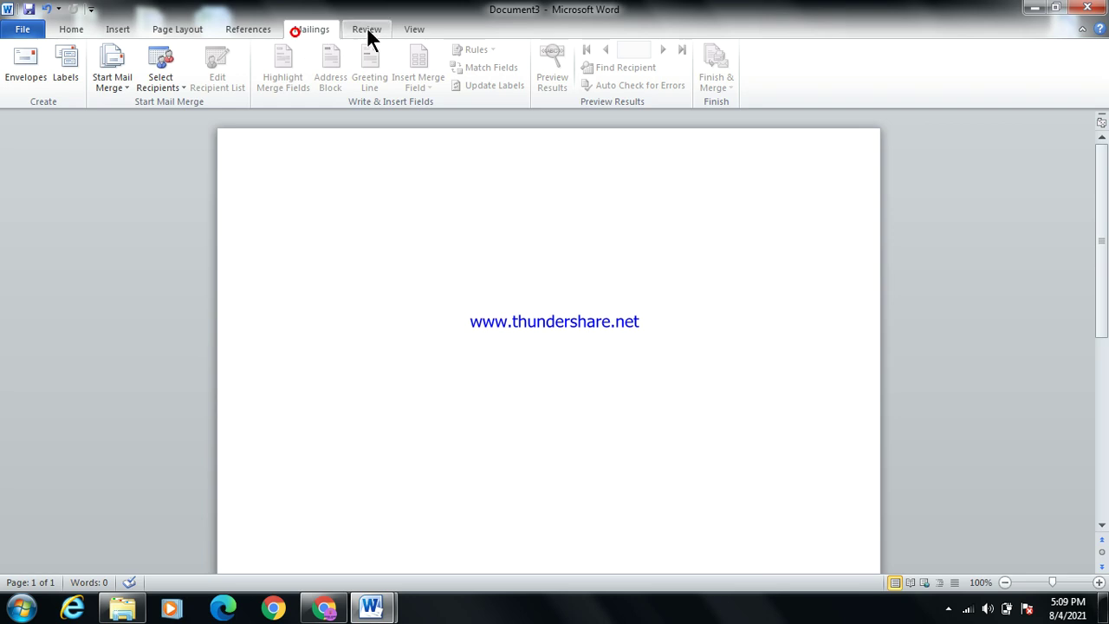
click(70, 30)
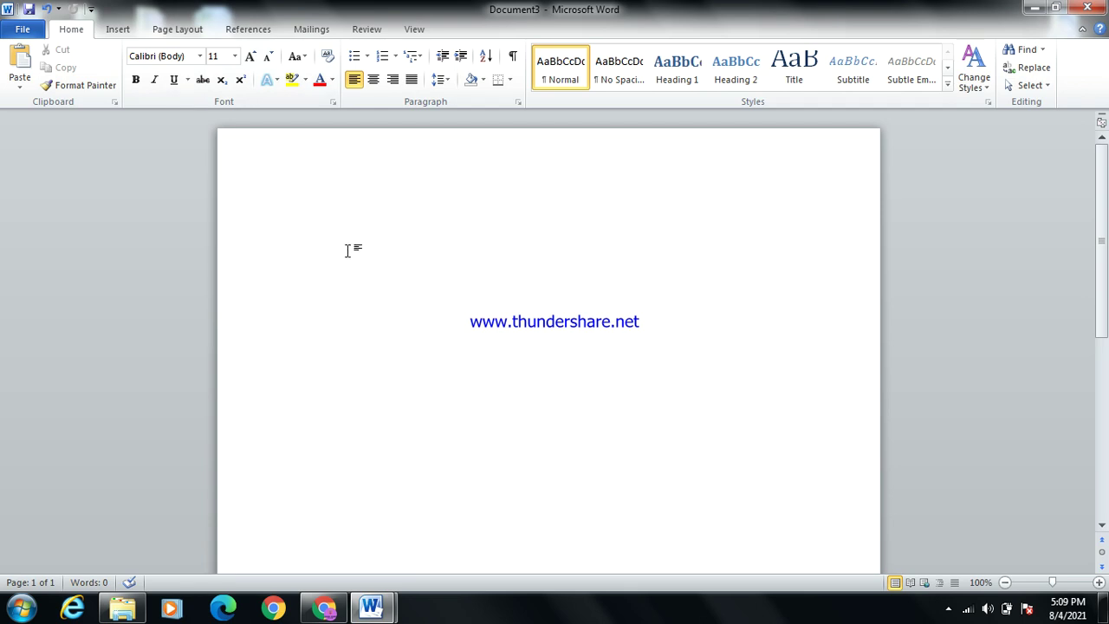
- Generate three sample paragraphs with =RAND(), then briefly select the words 'On the'
text(=RAND())
key(Return)
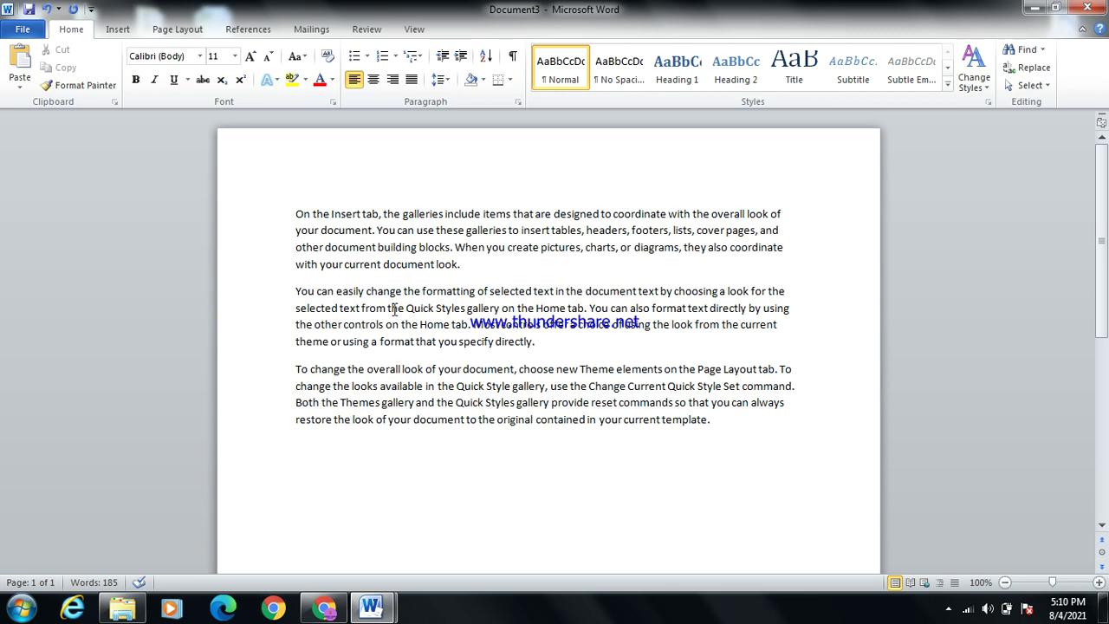
drag(323, 213, 303, 213)
click(309, 213)
mouse_move(296, 213)
mouse_down()
mouse_move(406, 214)
mouse_move(309, 218)
mouse_up()
double_click(320, 214)
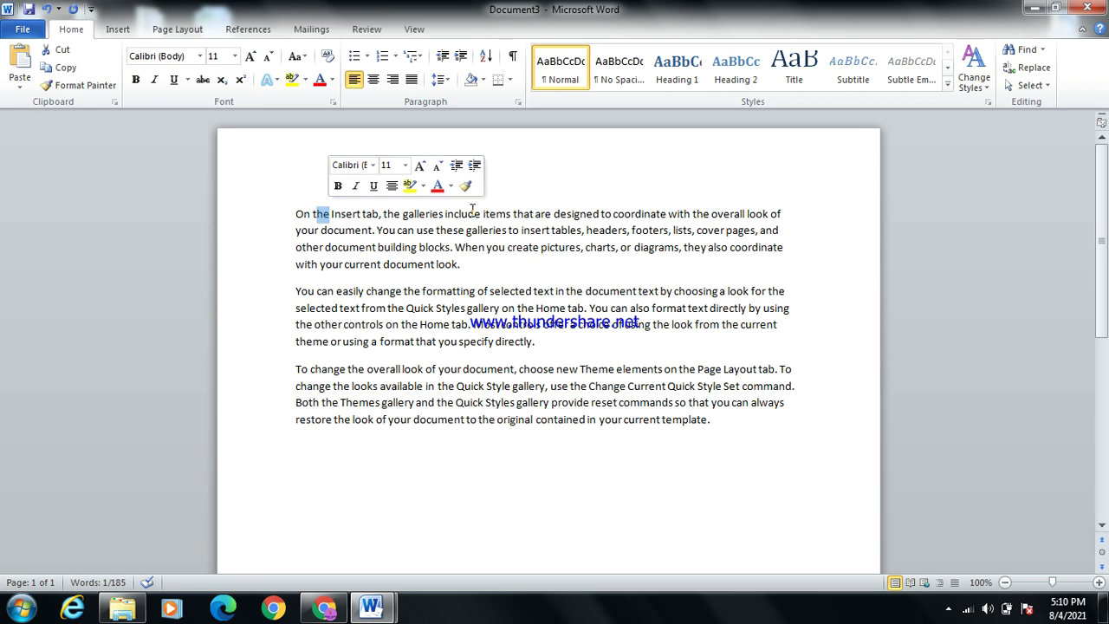
drag(521, 230, 577, 364)
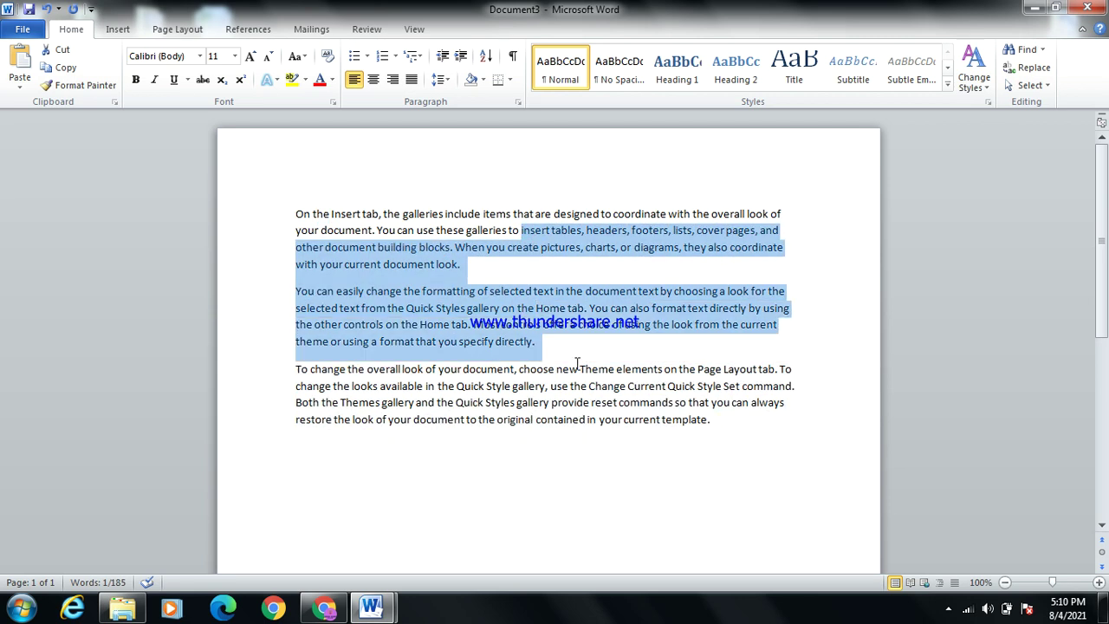
click(690, 419)
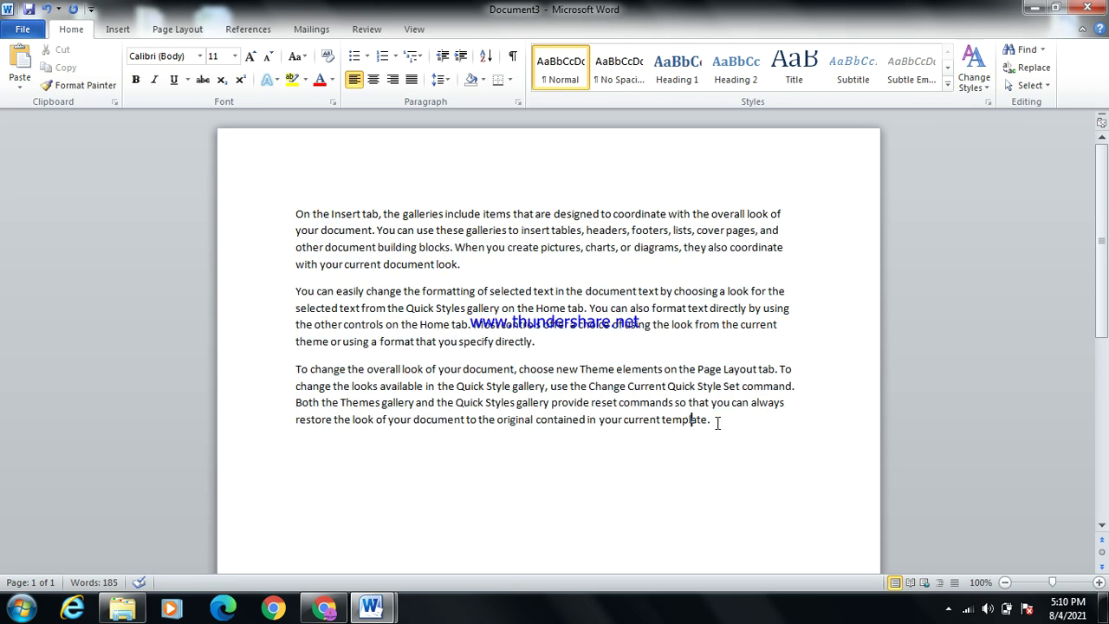
text(248792874)
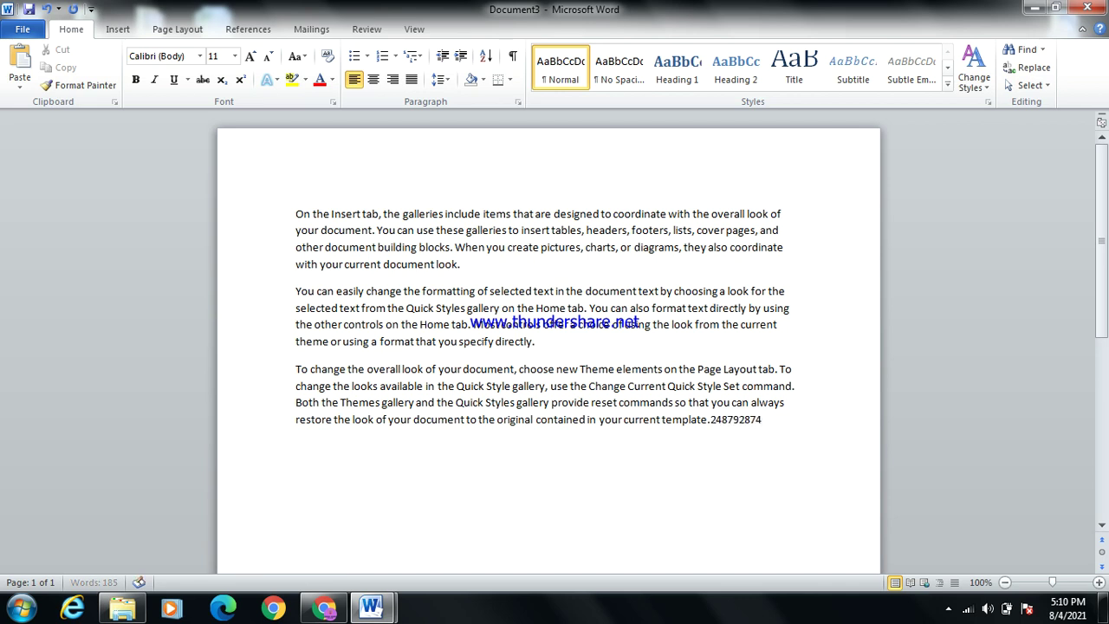
key(BackSpace)
key(BackSpace)
key(BackSpace)
key(BackSpace)
key(BackSpace)
key(BackSpace)
key(BackSpace)
key(BackSpace)
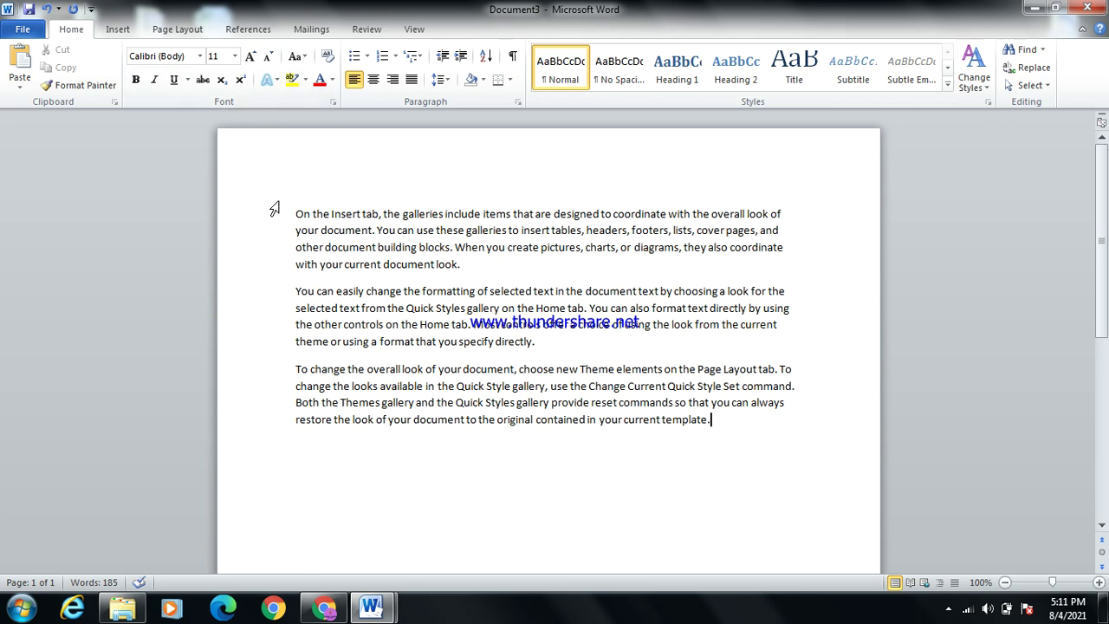
mouse_move(291, 215)
mouse_down()
mouse_move(701, 385)
mouse_move(729, 436)
mouse_up()
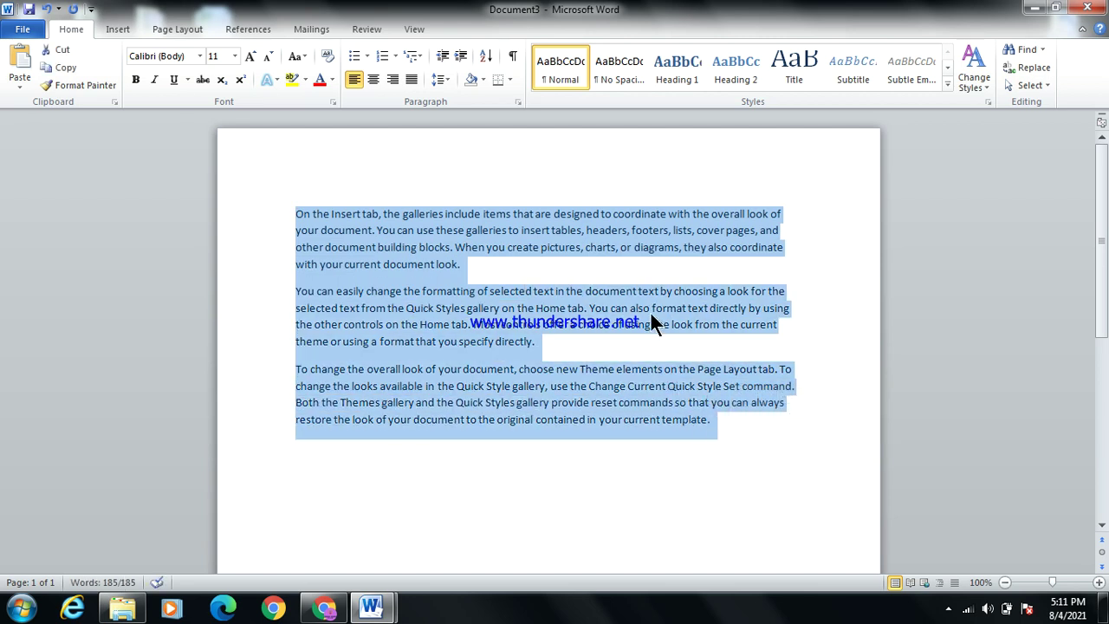
click(650, 291)
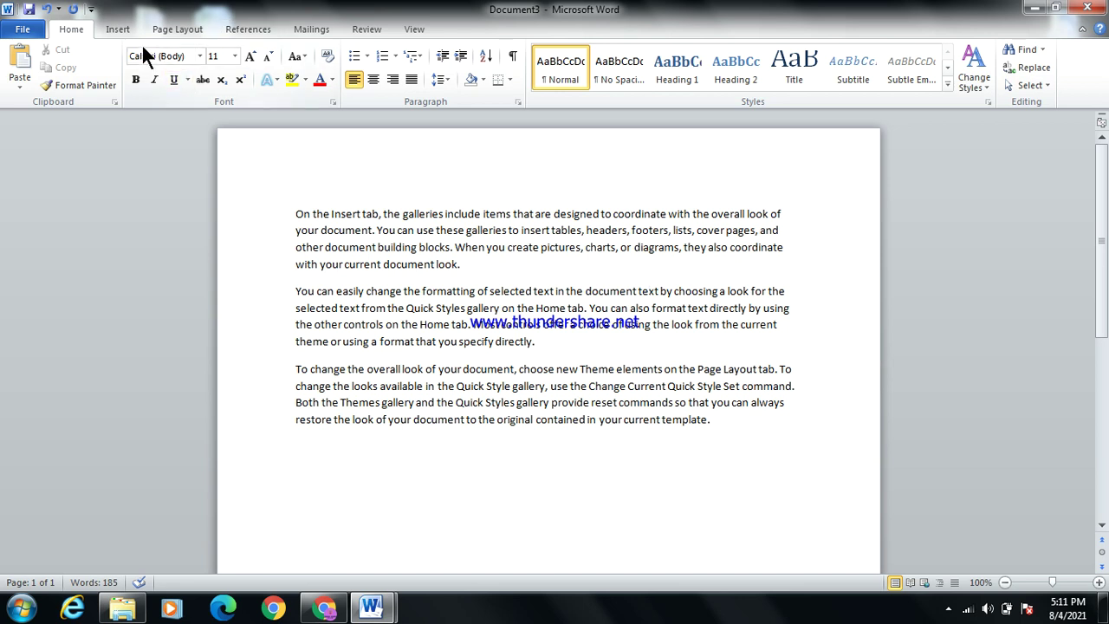
click(197, 54)
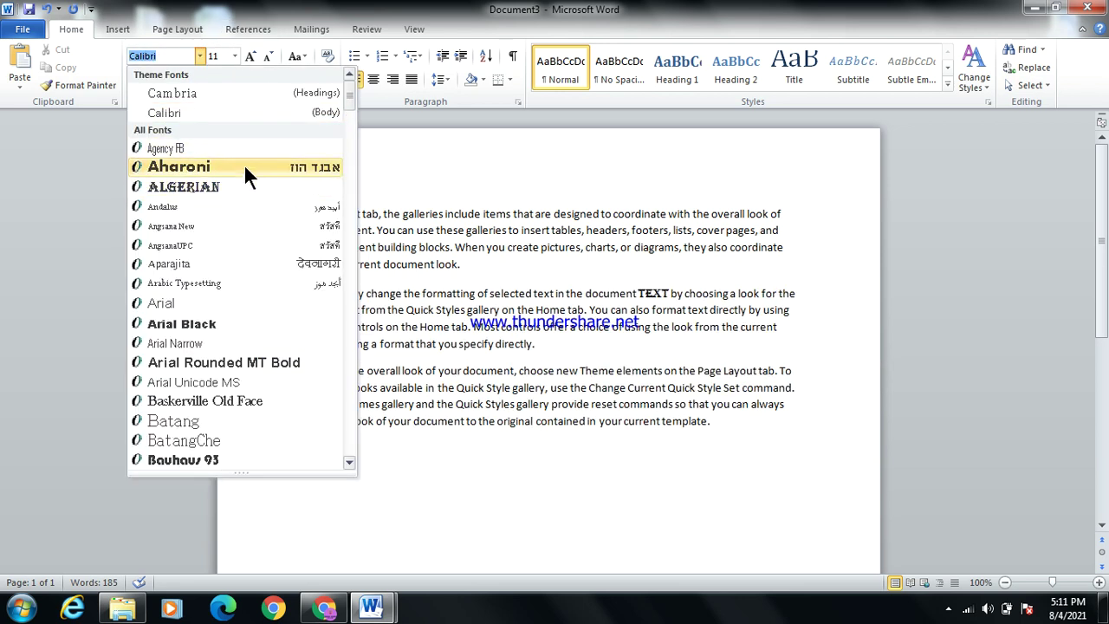
click(454, 139)
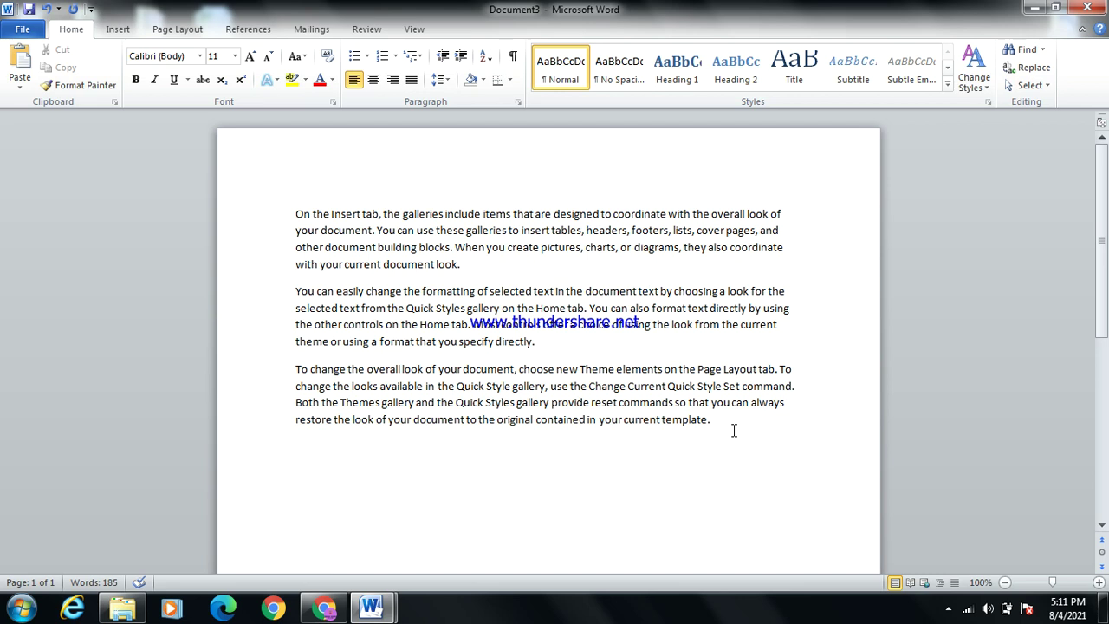
drag(733, 430, 290, 370)
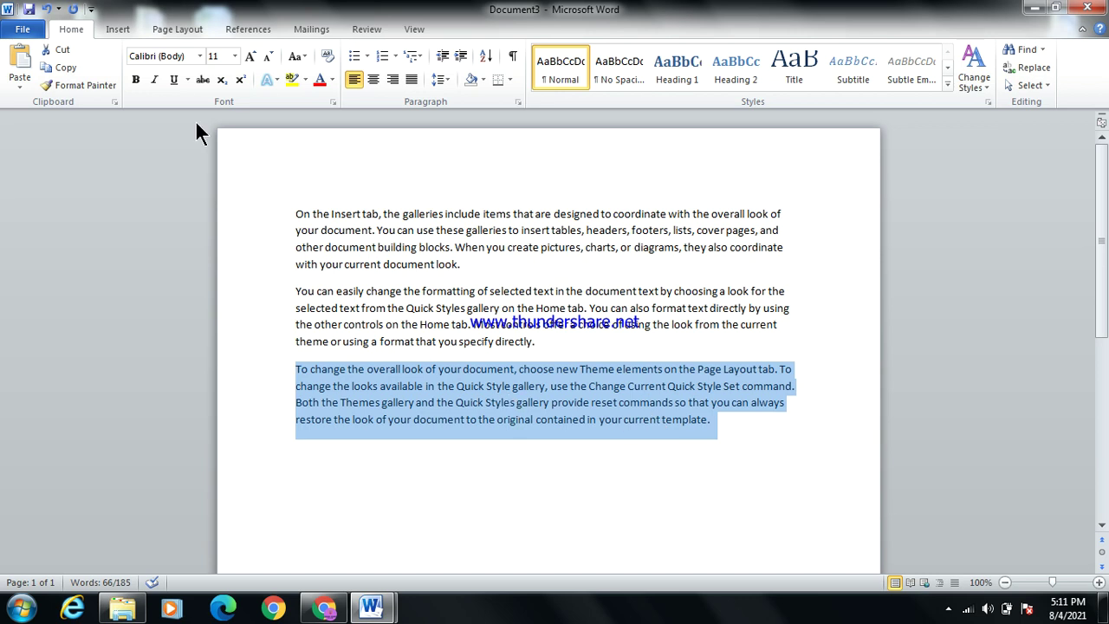
- Scroll the font list and apply Goudy Stout to the third paragraph
click(199, 57)
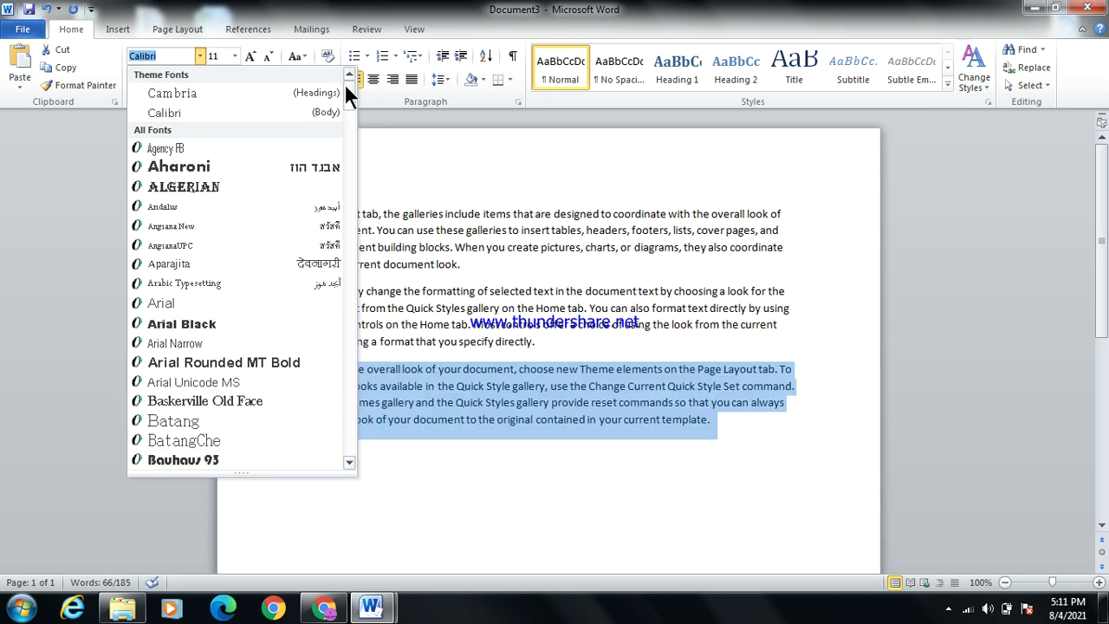
drag(346, 87, 352, 134)
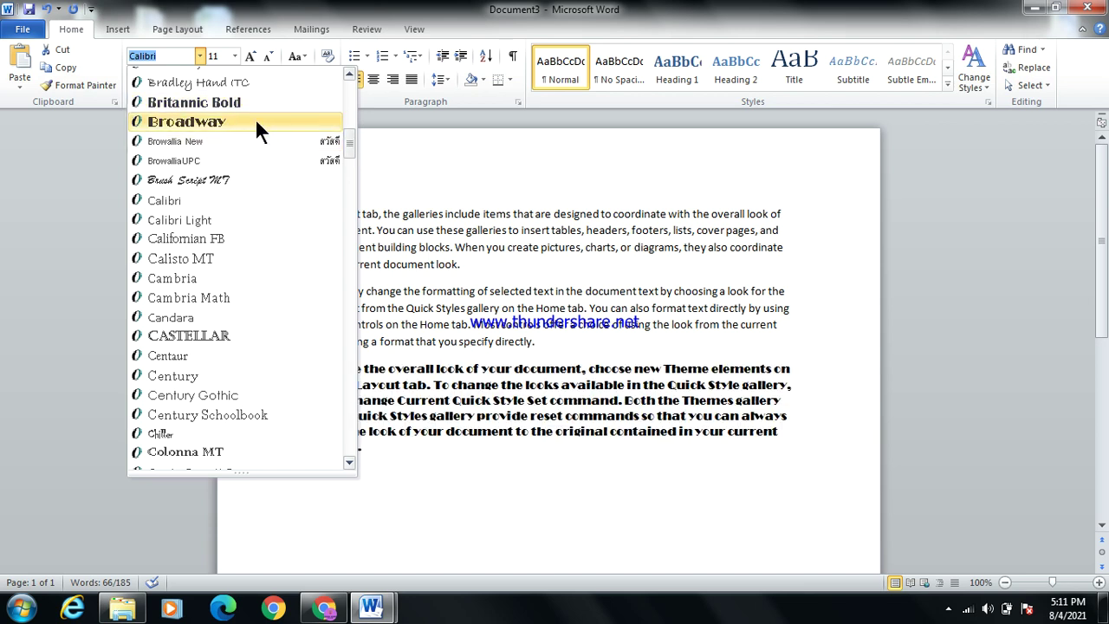
drag(350, 135, 349, 165)
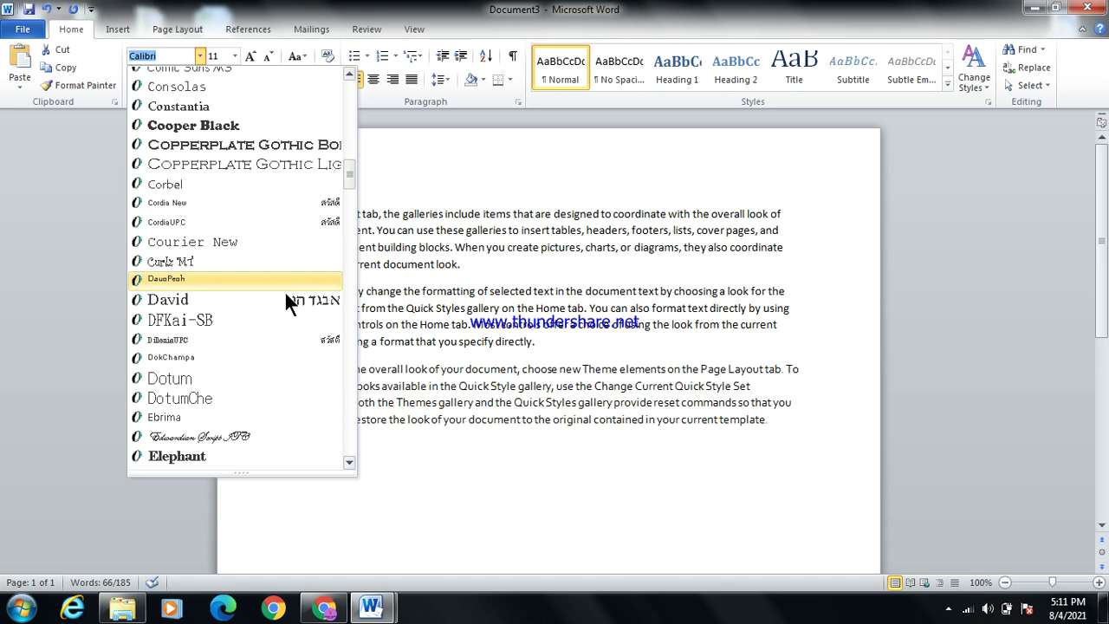
drag(355, 163, 318, 253)
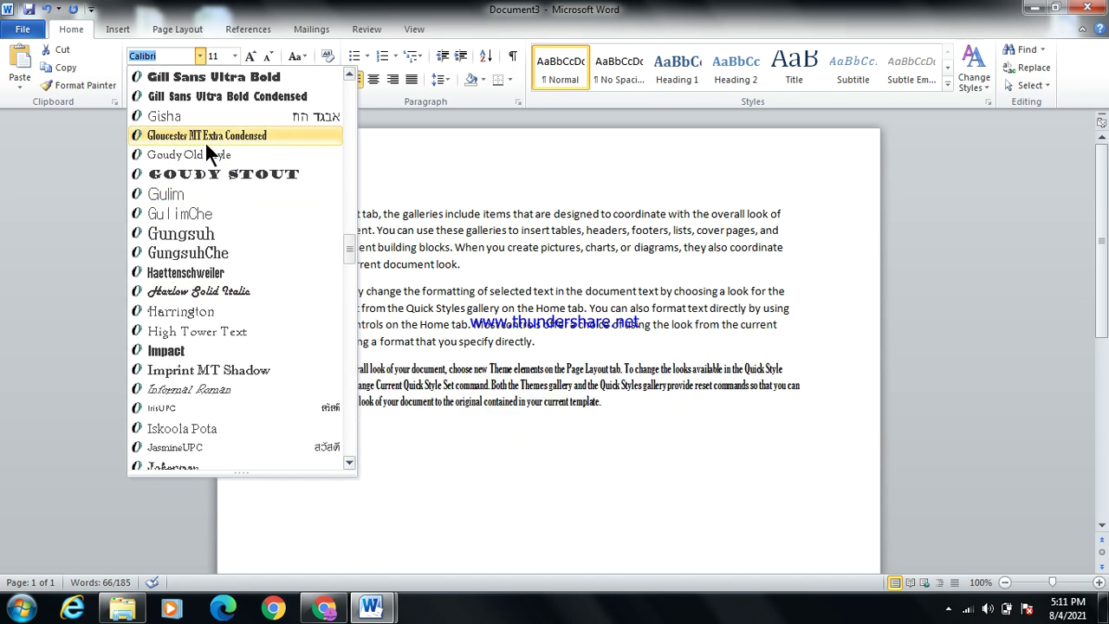
click(239, 182)
click(637, 507)
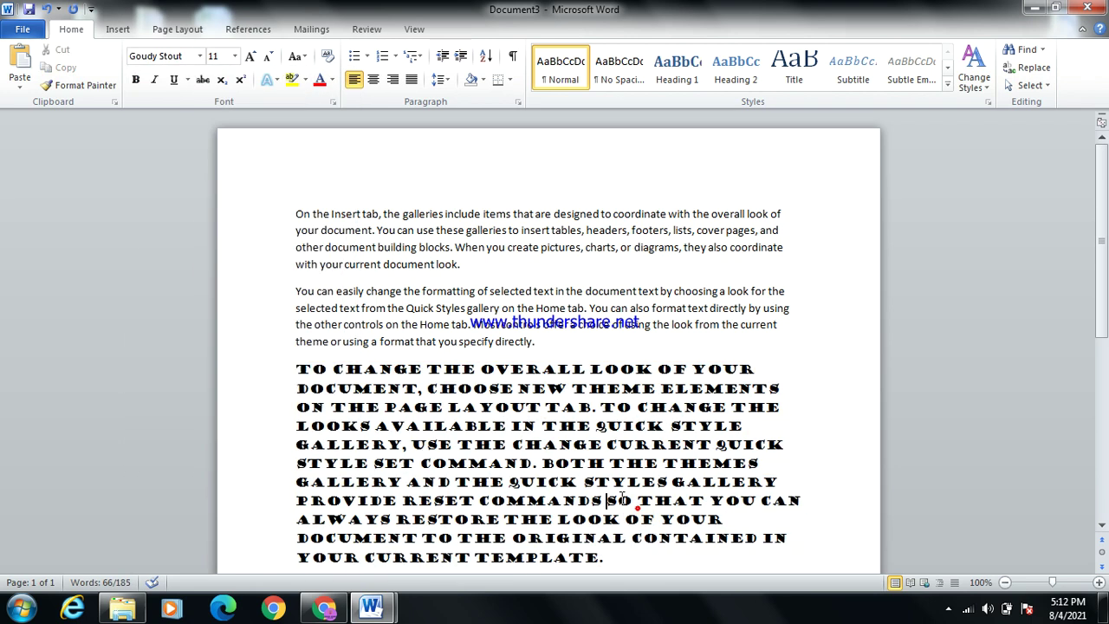
drag(1101, 247, 1101, 329)
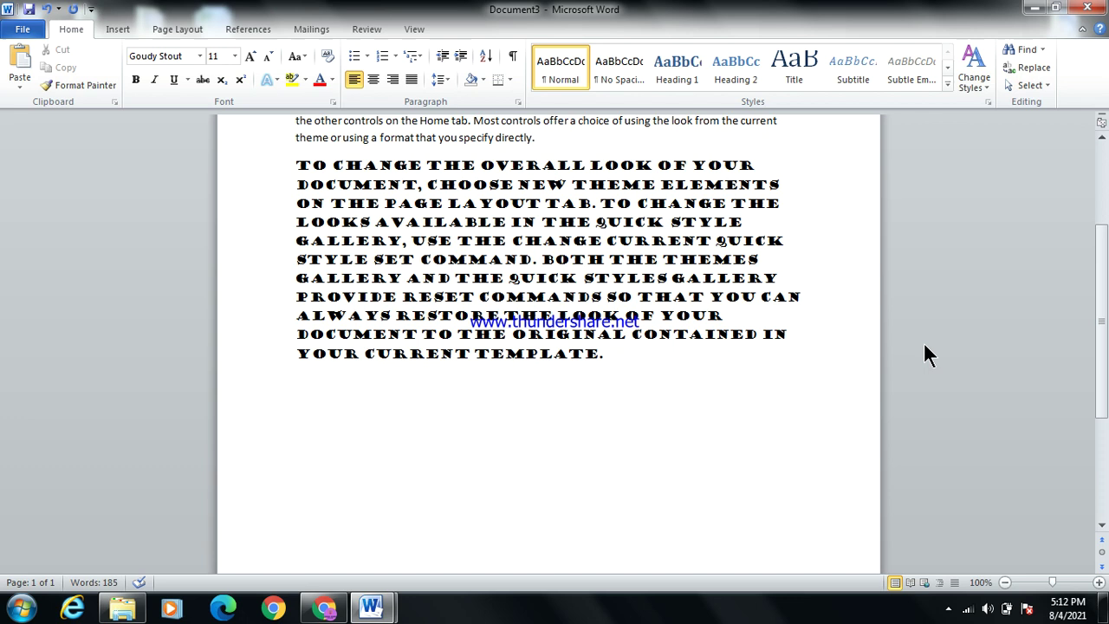
scroll(498, 340, up, 4)
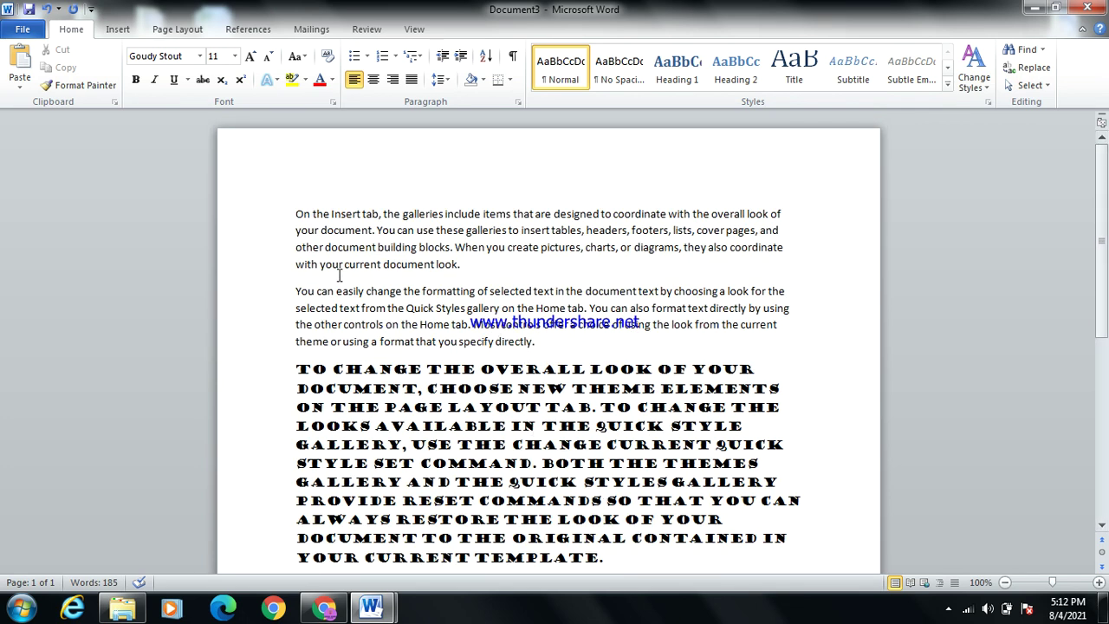
drag(296, 292, 384, 291)
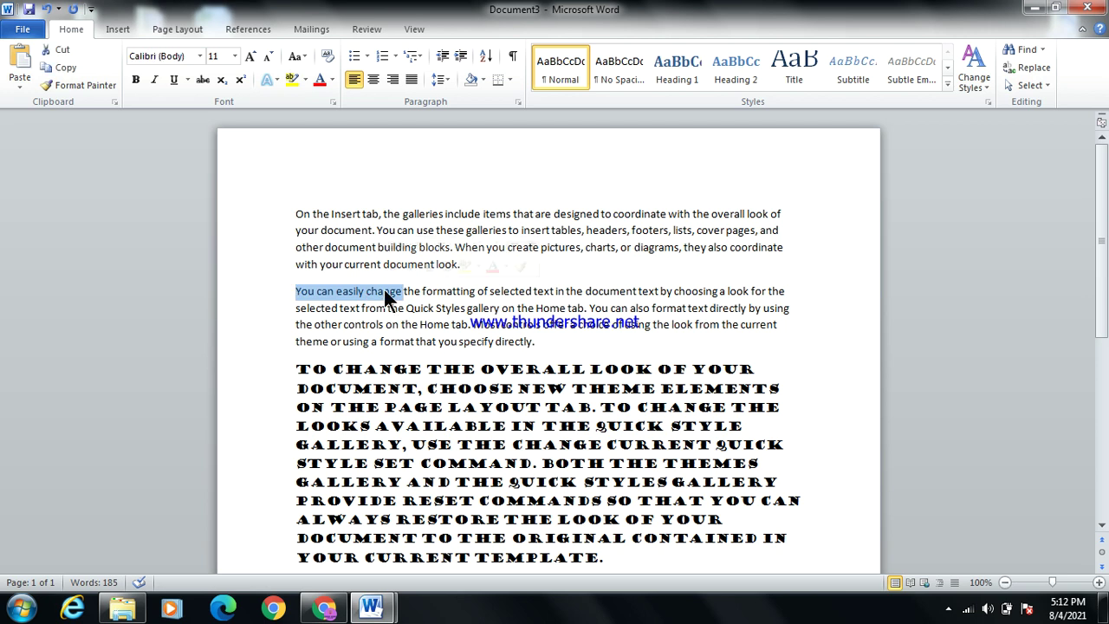
click(235, 56)
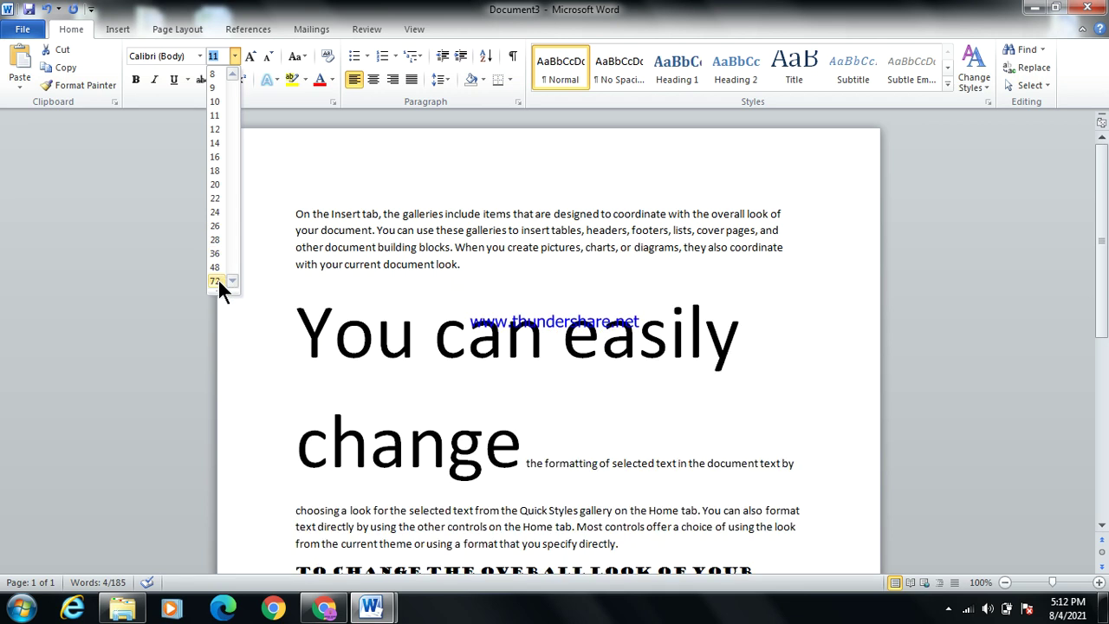
click(278, 193)
click(221, 54)
key(BackSpace)
text(600)
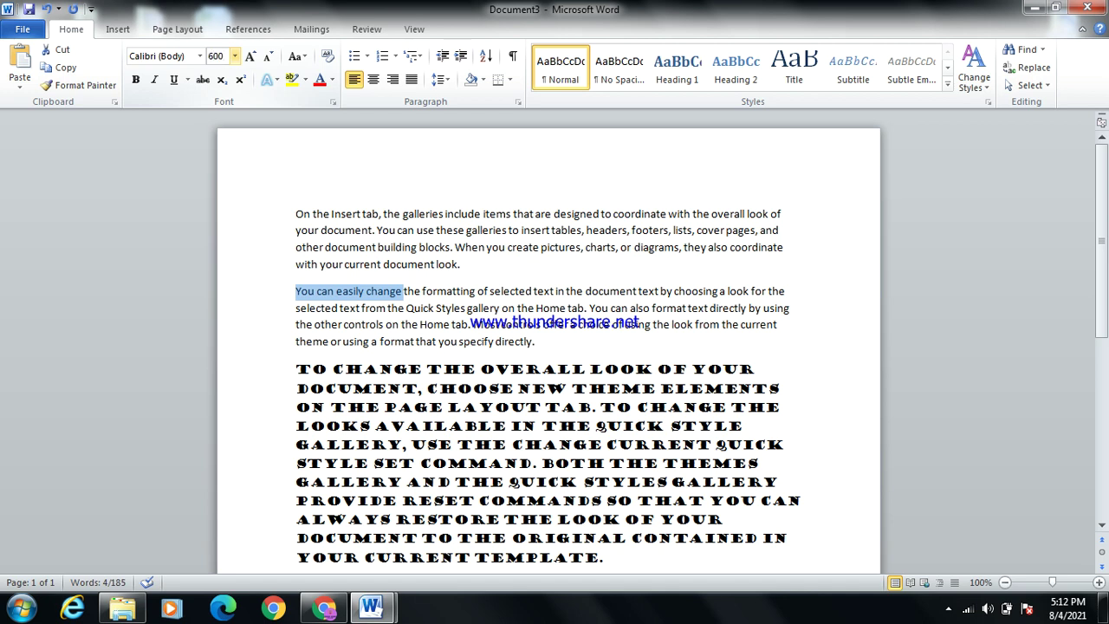
key(BackSpace)
key(BackSpace)
click(259, 163)
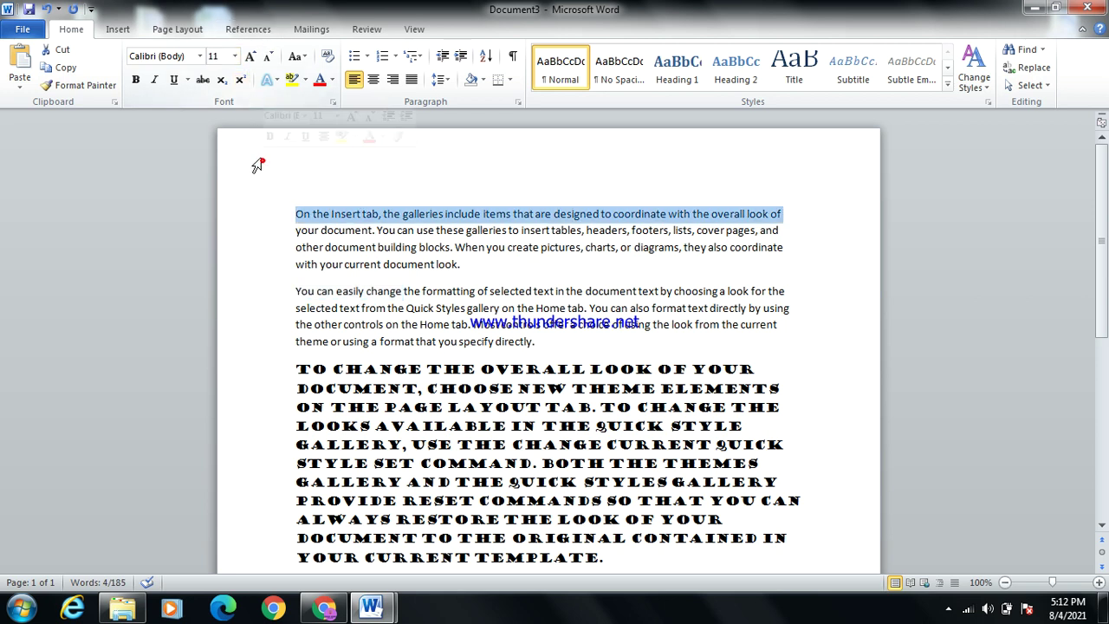
click(250, 54)
click(252, 55)
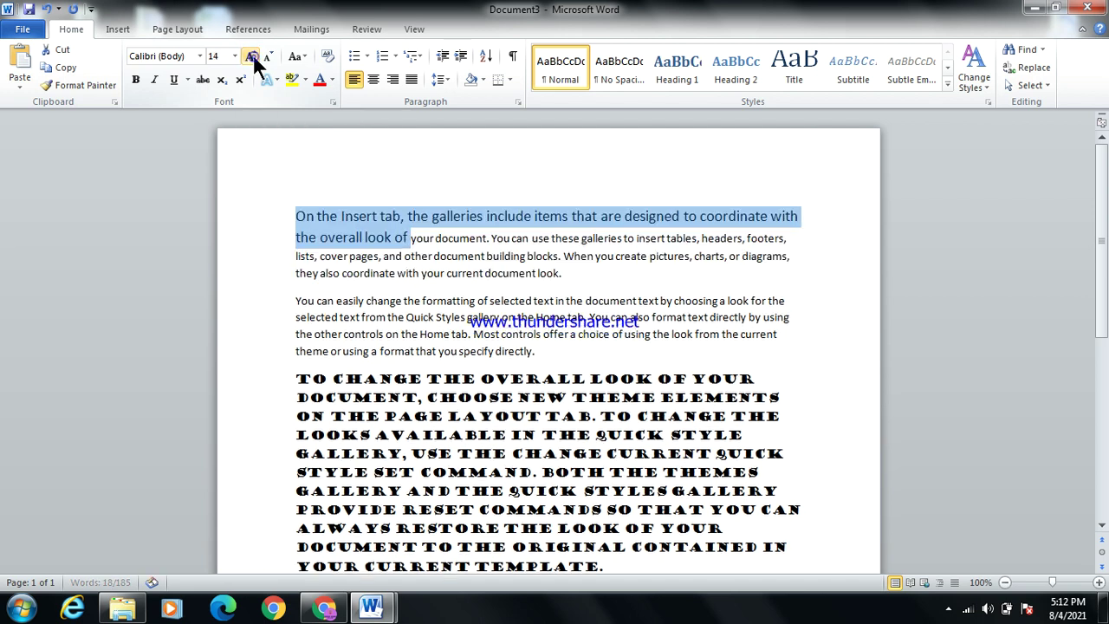
click(253, 57)
click(253, 57)
click(253, 57)
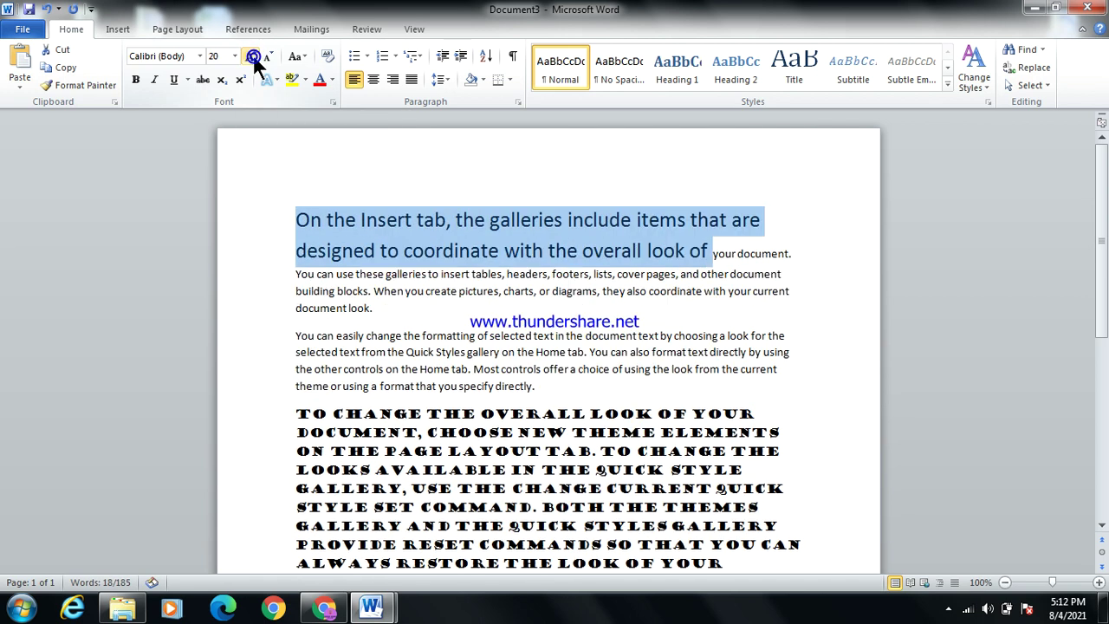
click(253, 58)
click(269, 57)
click(270, 57)
click(269, 57)
click(269, 58)
click(268, 58)
click(268, 57)
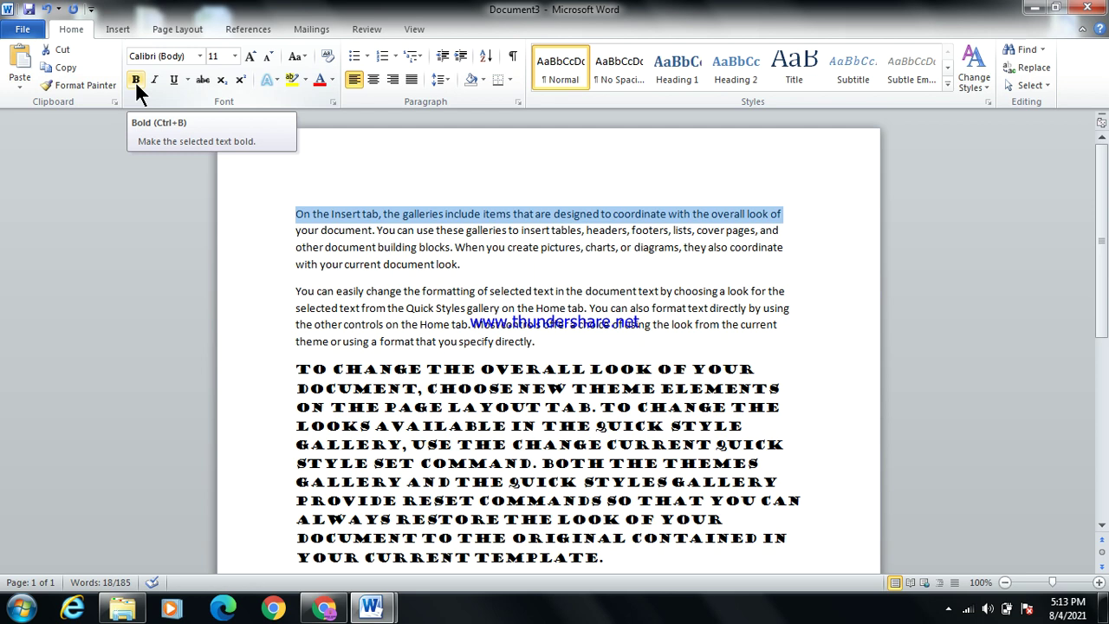
- Preview underline styles without applying one, then strike through the first line
click(185, 80)
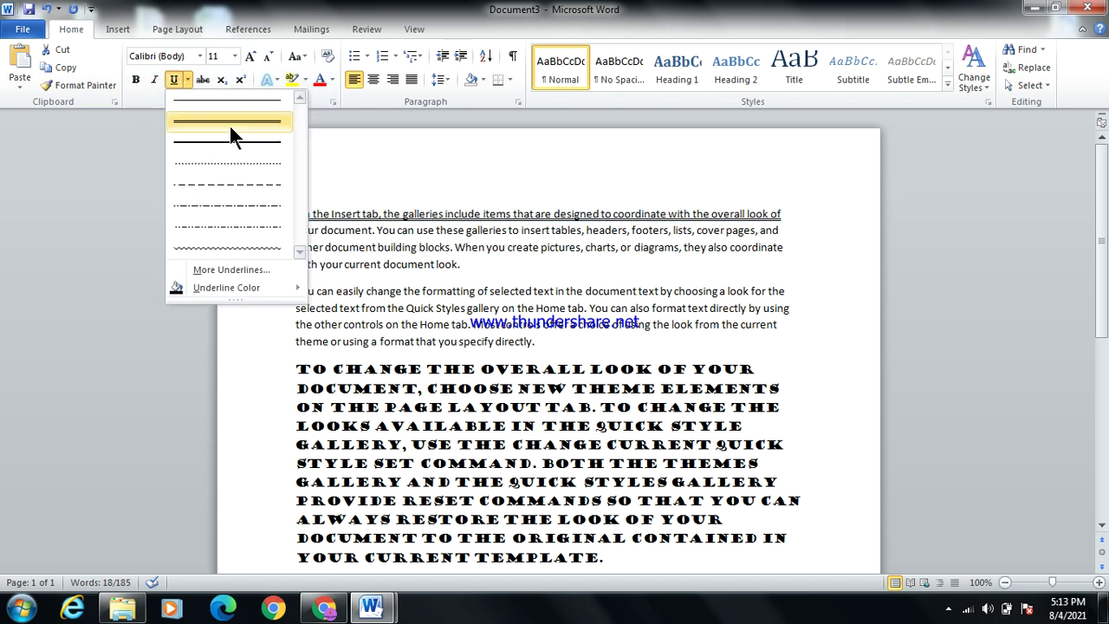
click(296, 251)
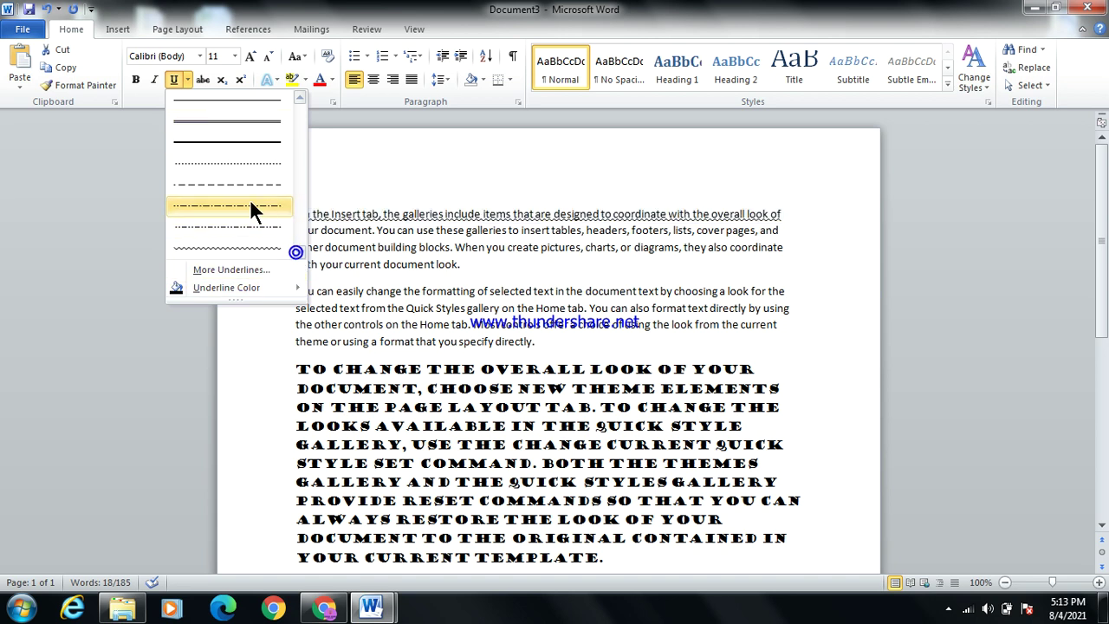
click(135, 141)
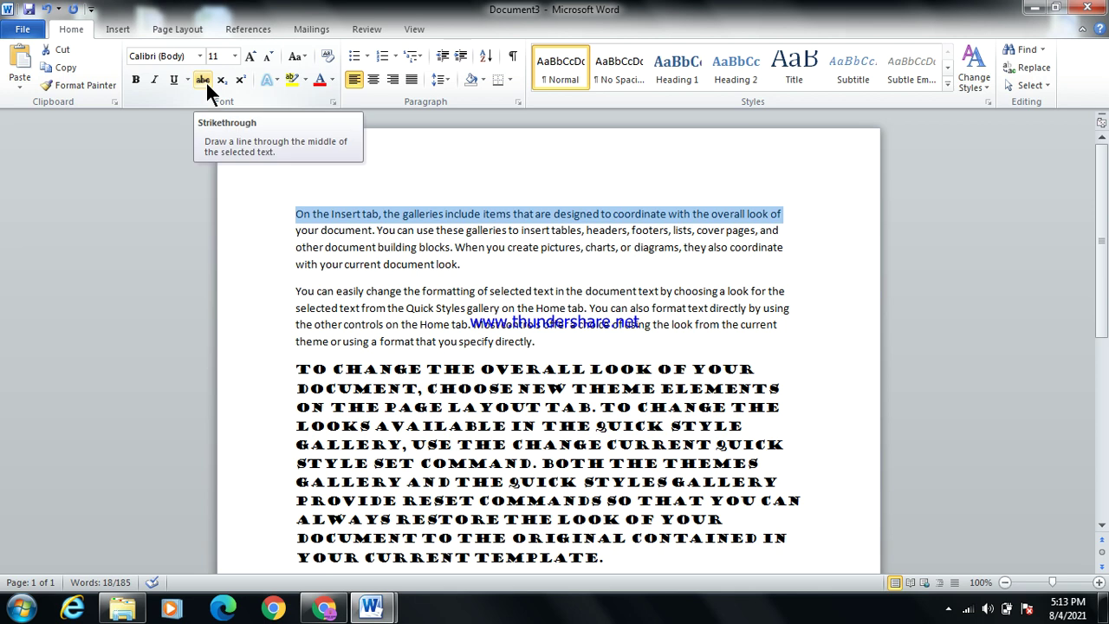
click(205, 80)
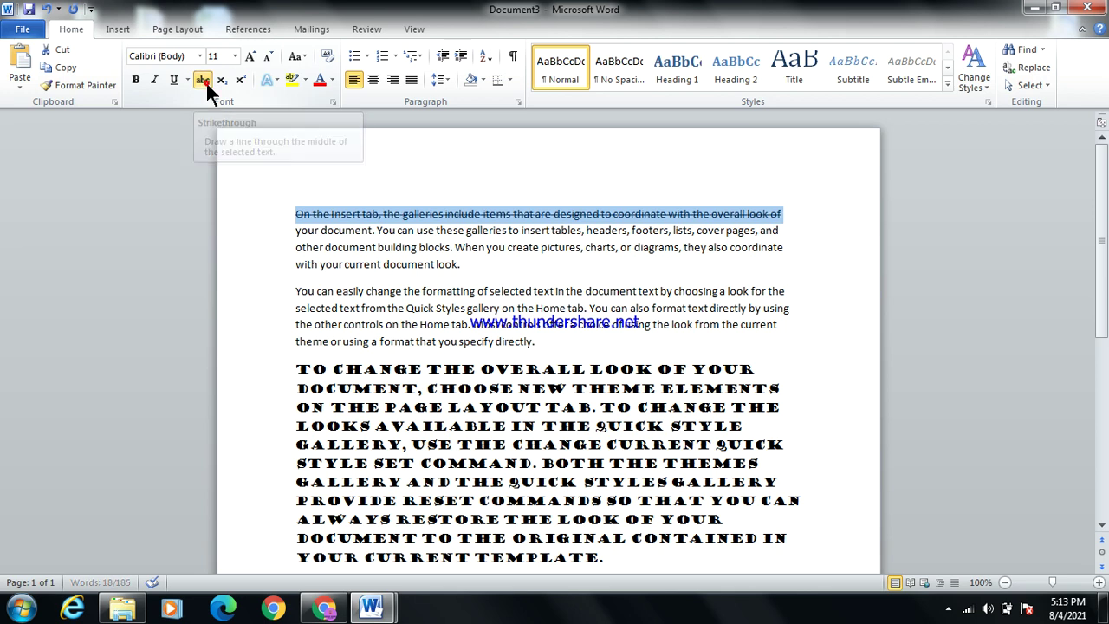
click(296, 214)
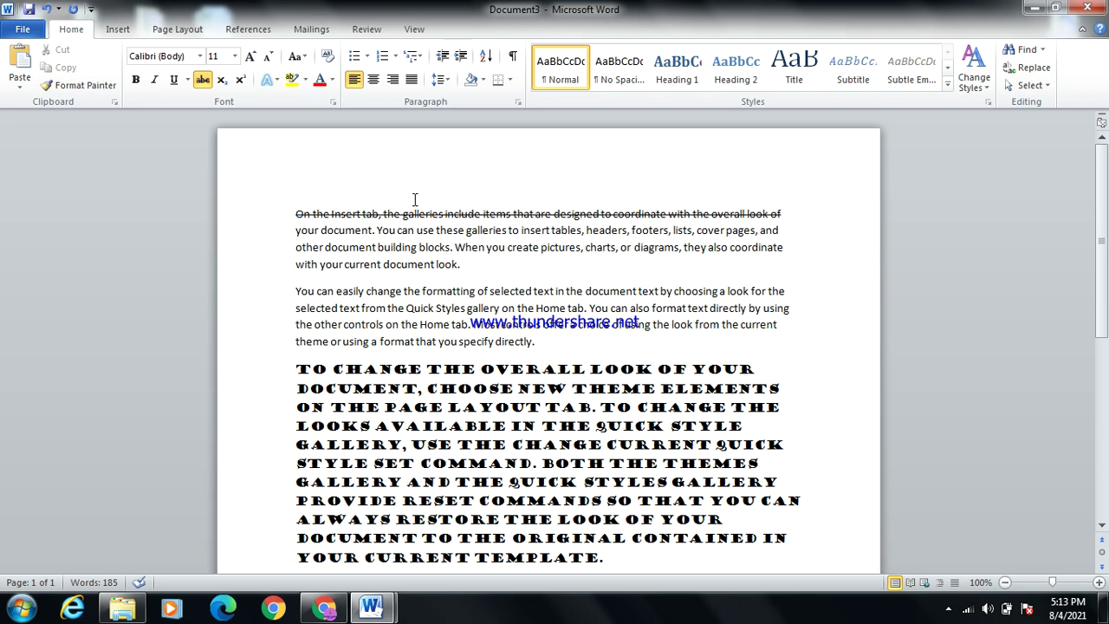
- Apply the purple gradient text effect to the second paragraph's first line
drag(474, 214, 628, 218)
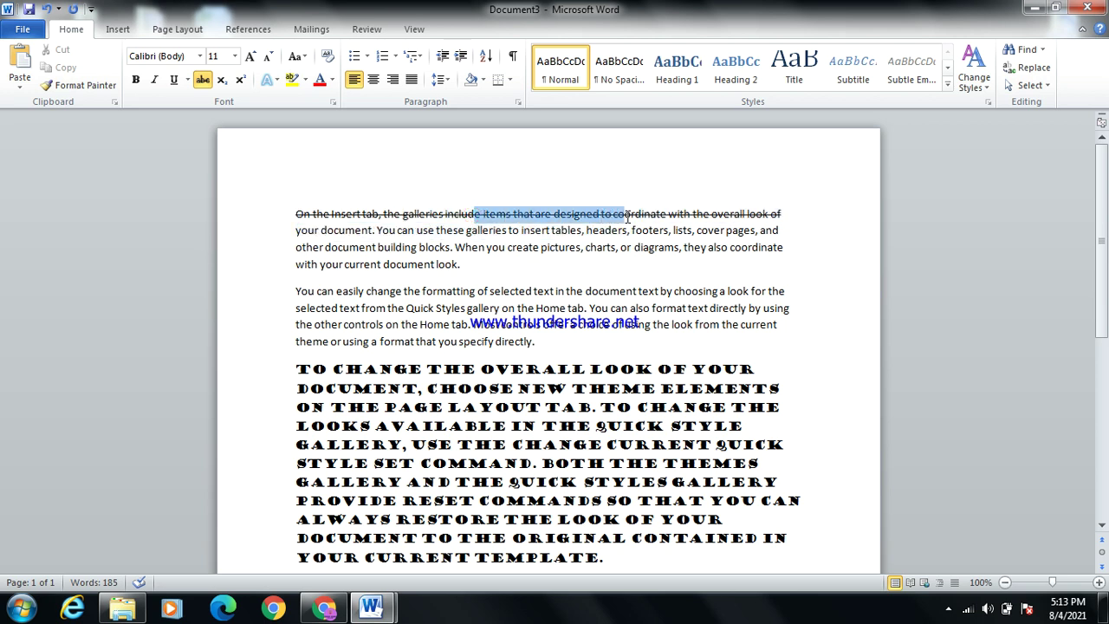
click(628, 218)
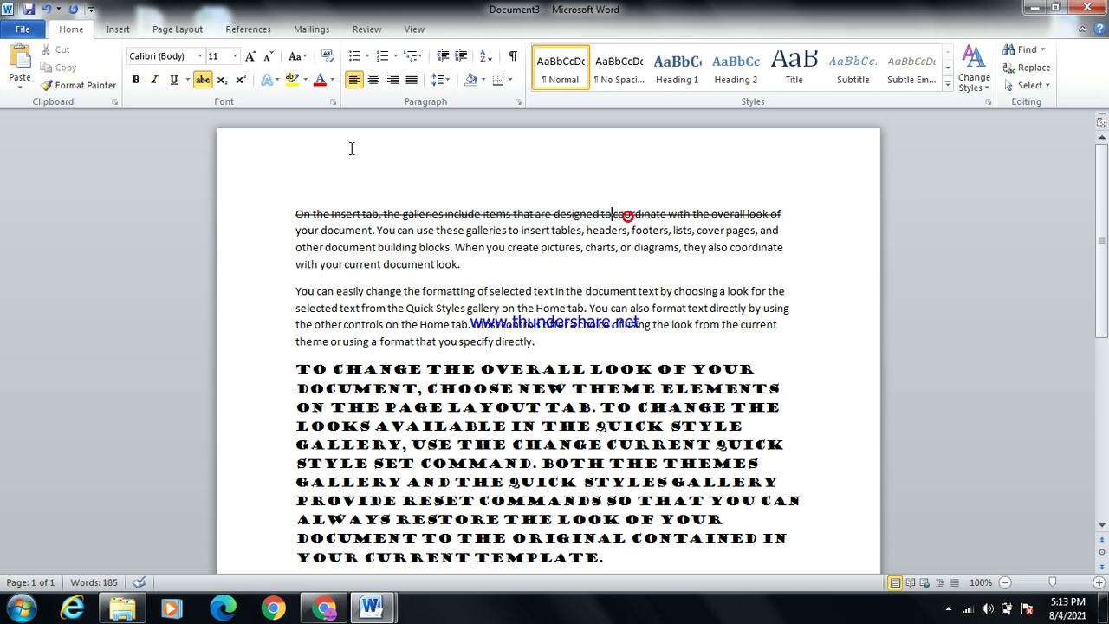
click(223, 80)
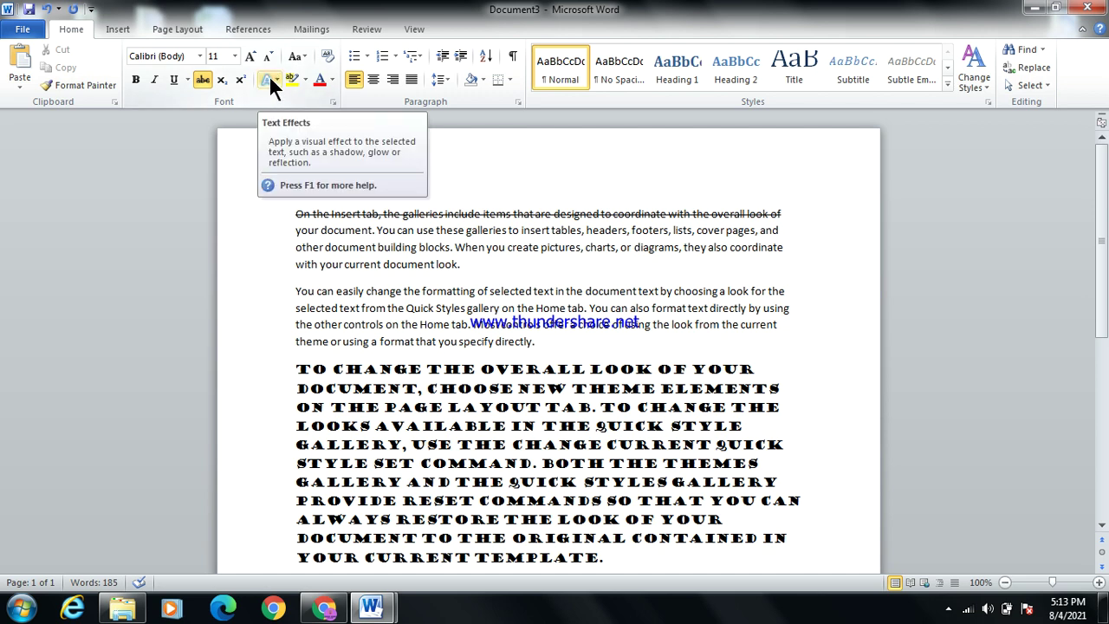
click(701, 279)
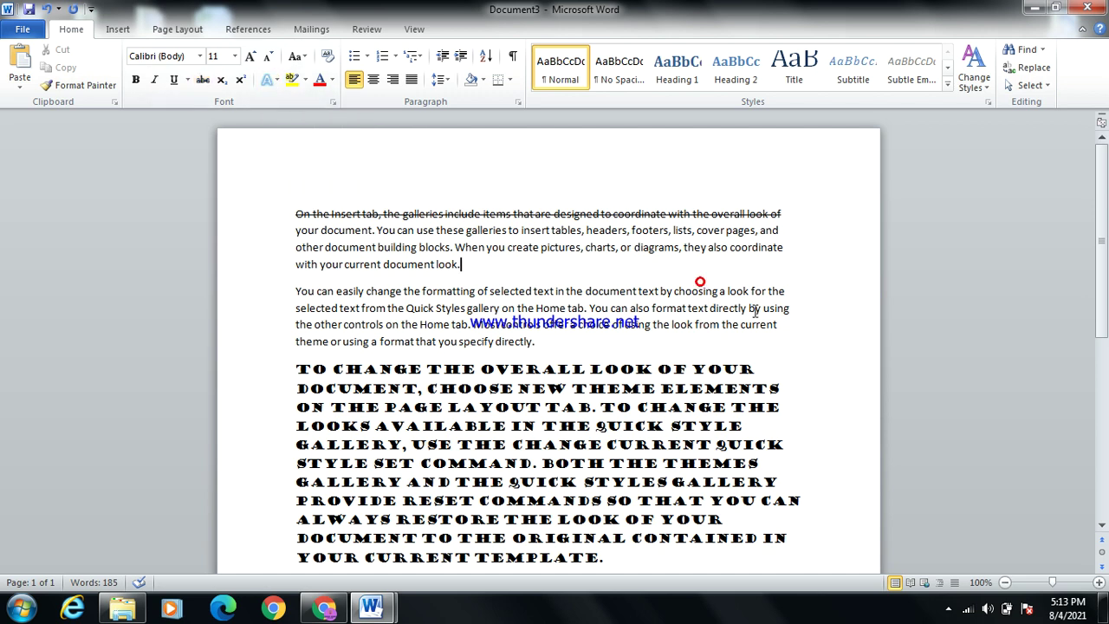
drag(784, 294, 293, 292)
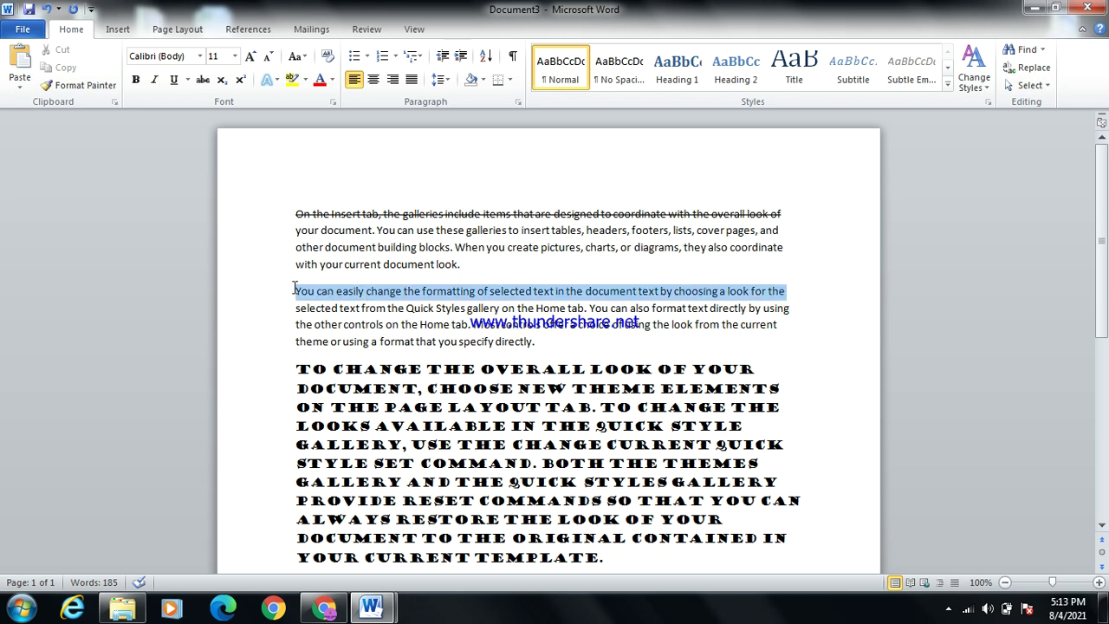
click(266, 77)
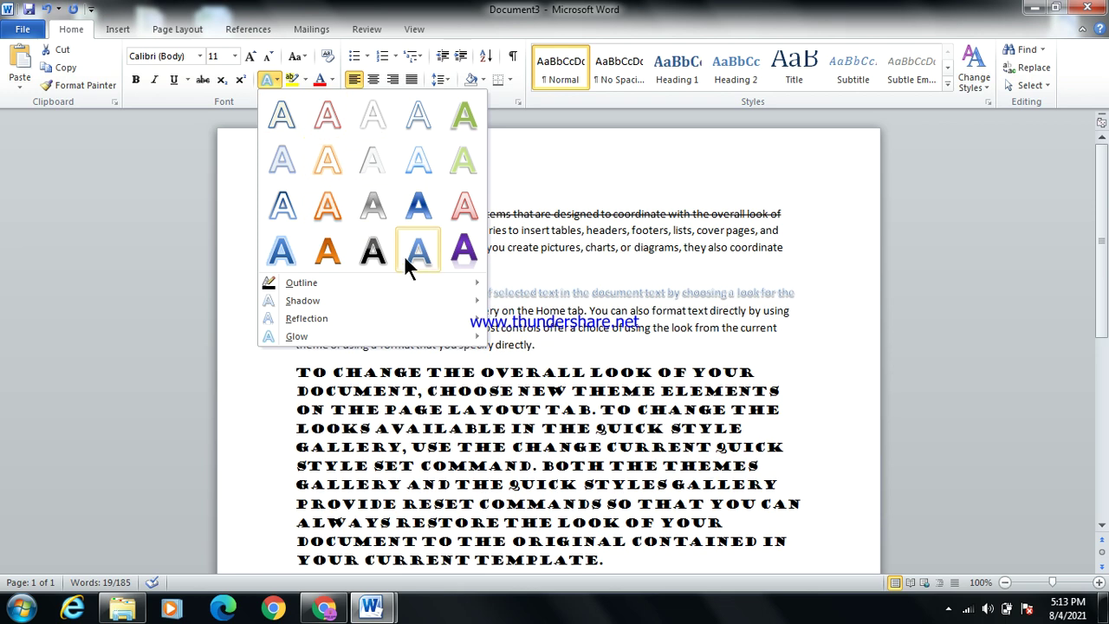
click(469, 242)
click(528, 305)
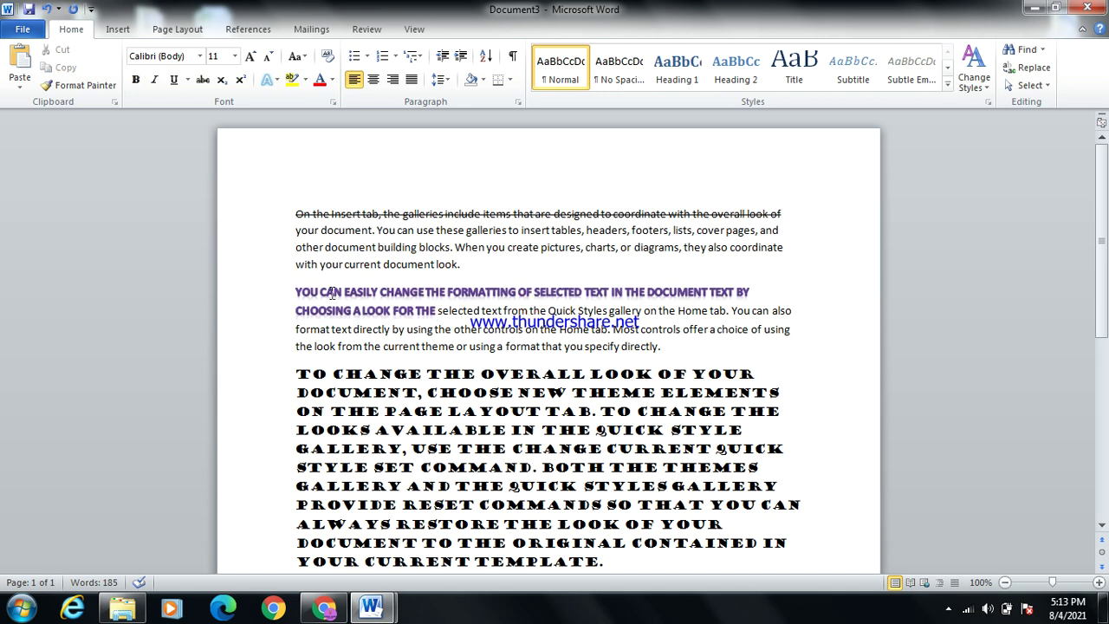
- Grow the heading text to 24 pt and give it the pale blue glow effect
drag(295, 292, 436, 311)
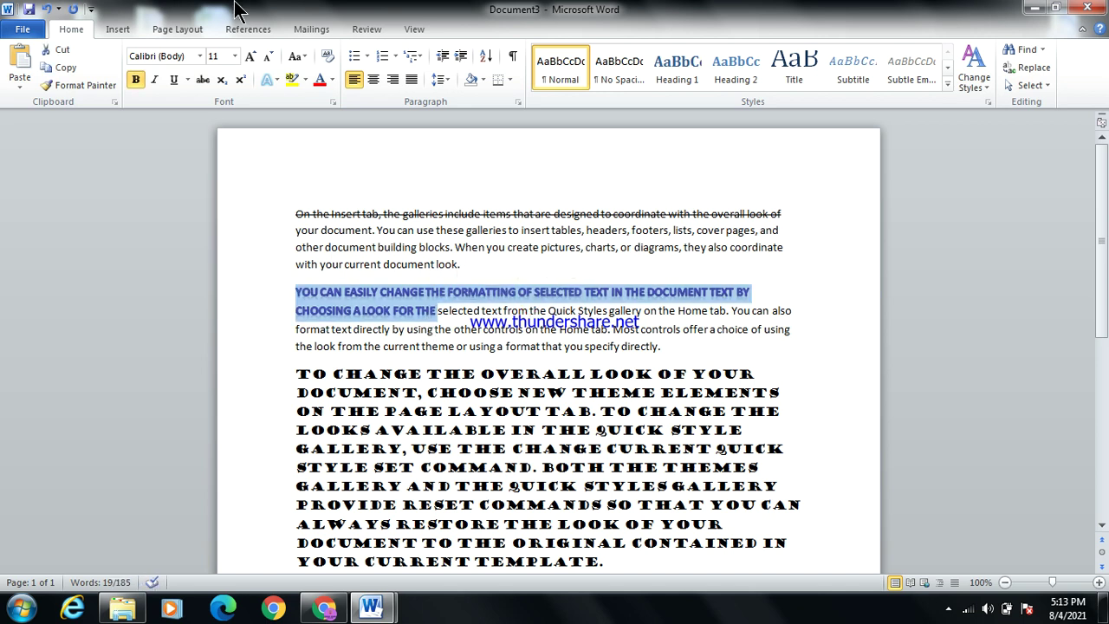
click(251, 56)
click(252, 56)
click(252, 55)
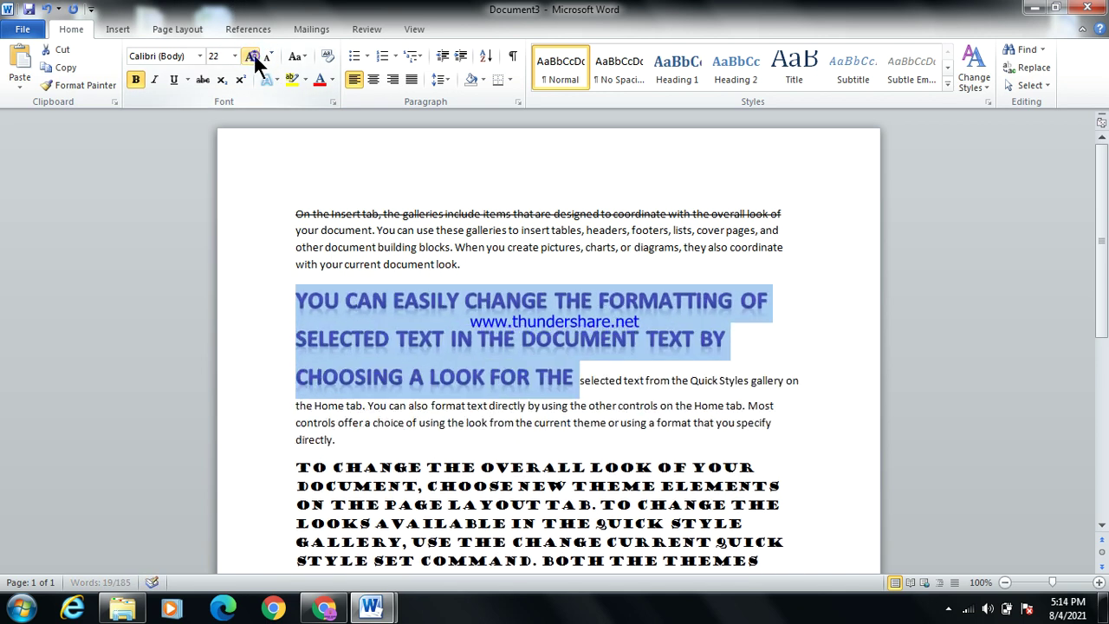
click(252, 55)
click(252, 56)
click(545, 340)
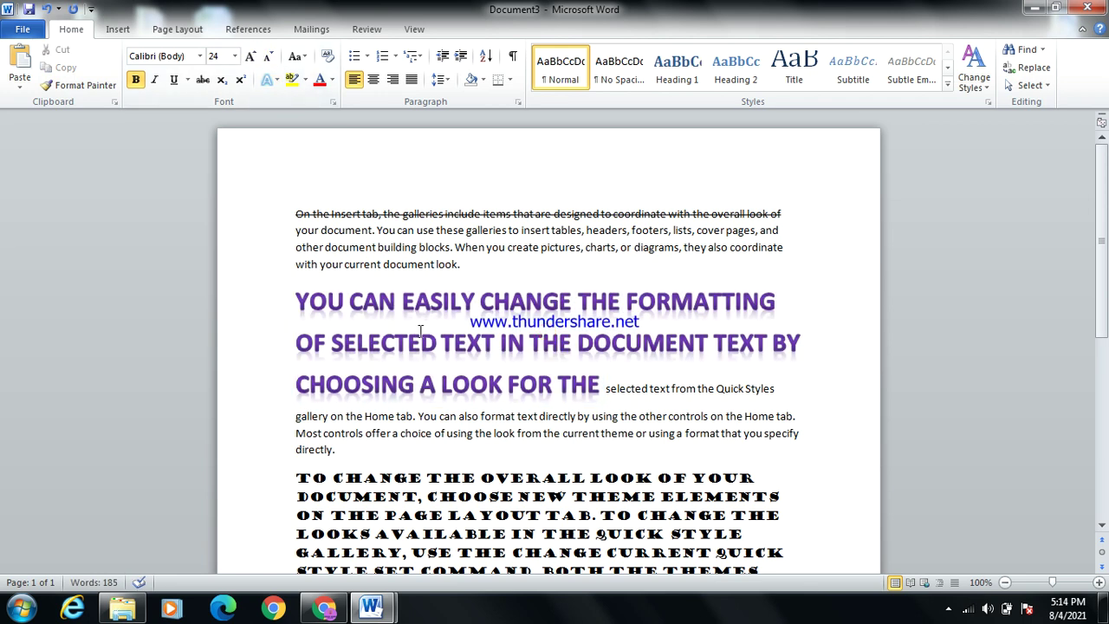
mouse_move(600, 387)
mouse_down()
mouse_move(349, 301)
mouse_move(296, 301)
mouse_up()
click(268, 82)
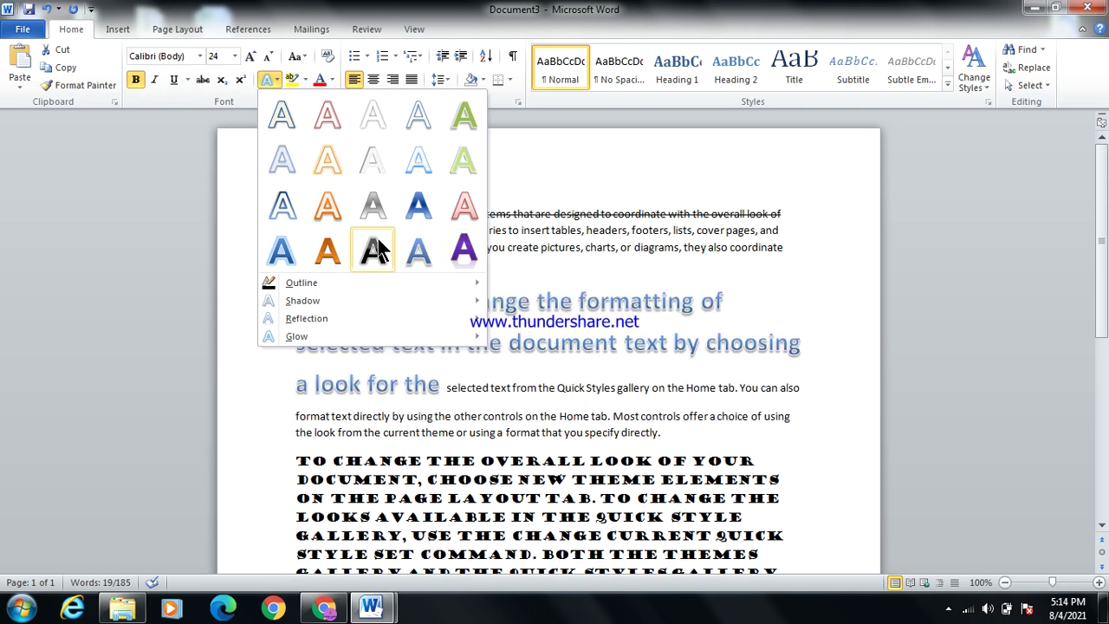
click(288, 250)
click(590, 413)
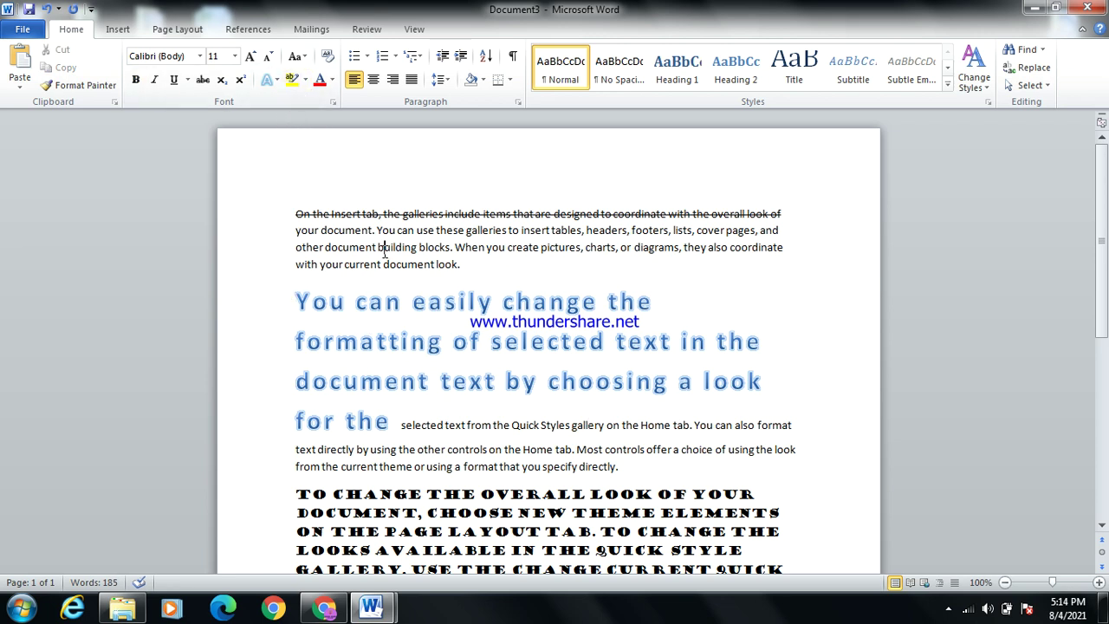
drag(379, 249, 705, 262)
click(291, 80)
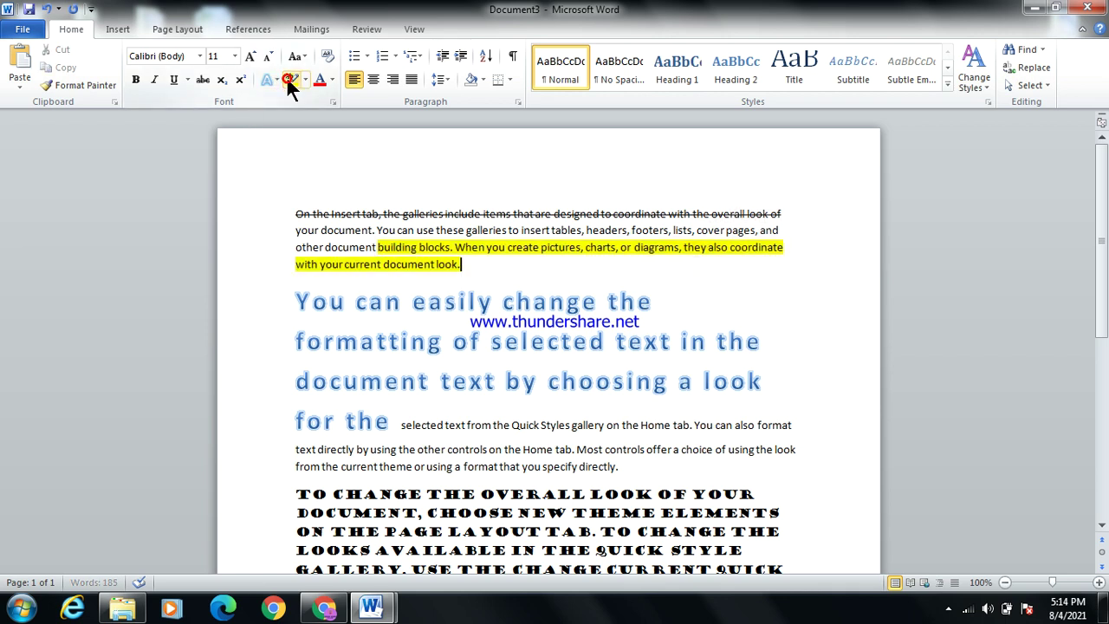
click(475, 261)
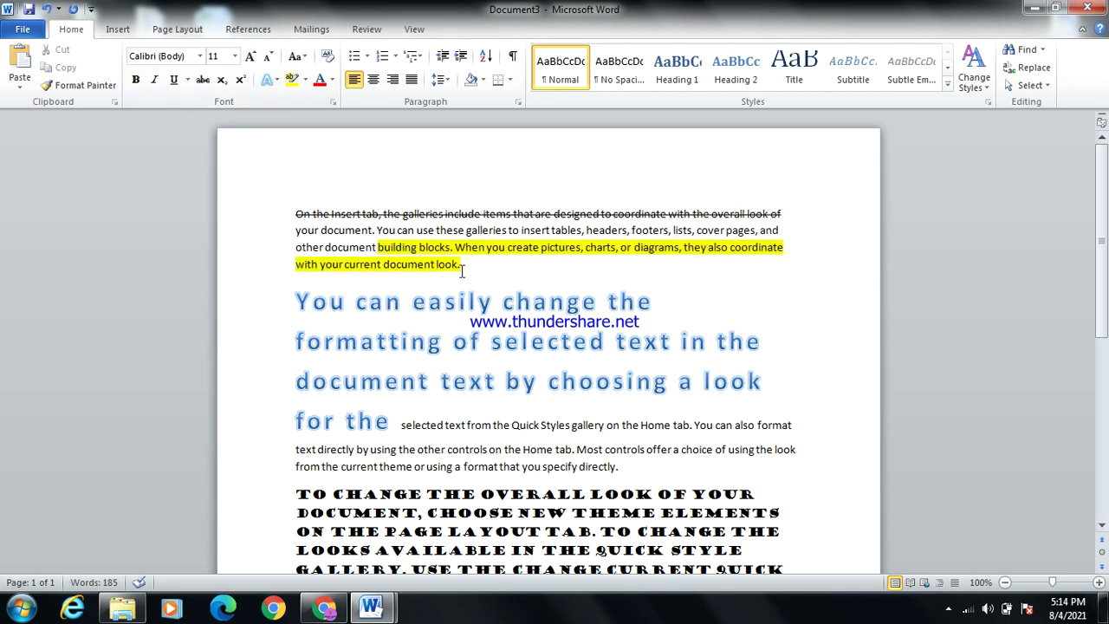
drag(460, 264, 378, 248)
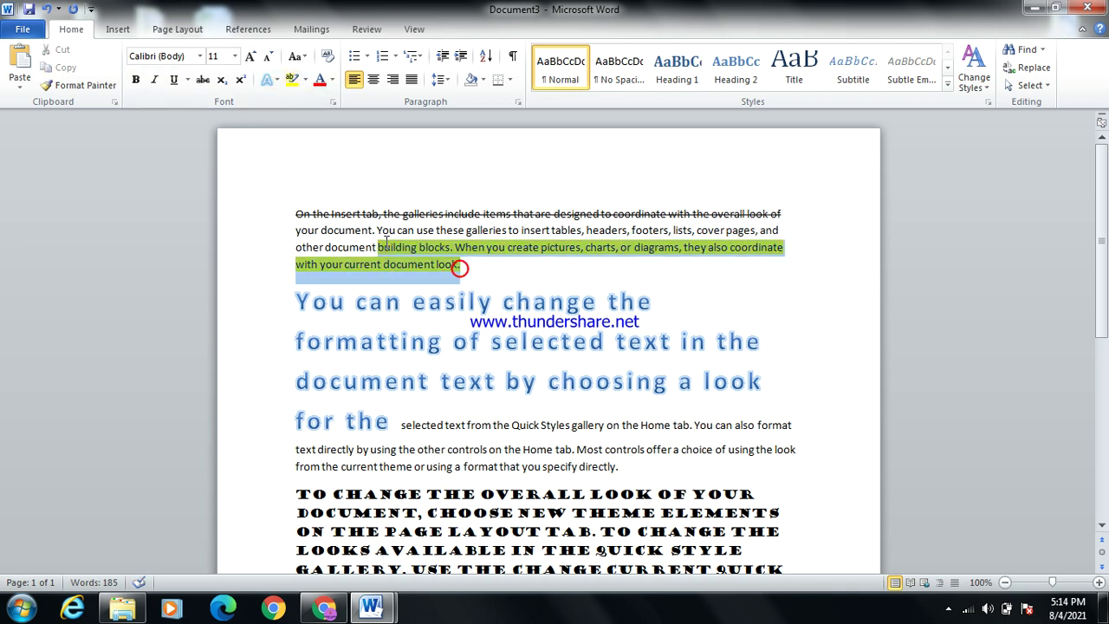
click(289, 75)
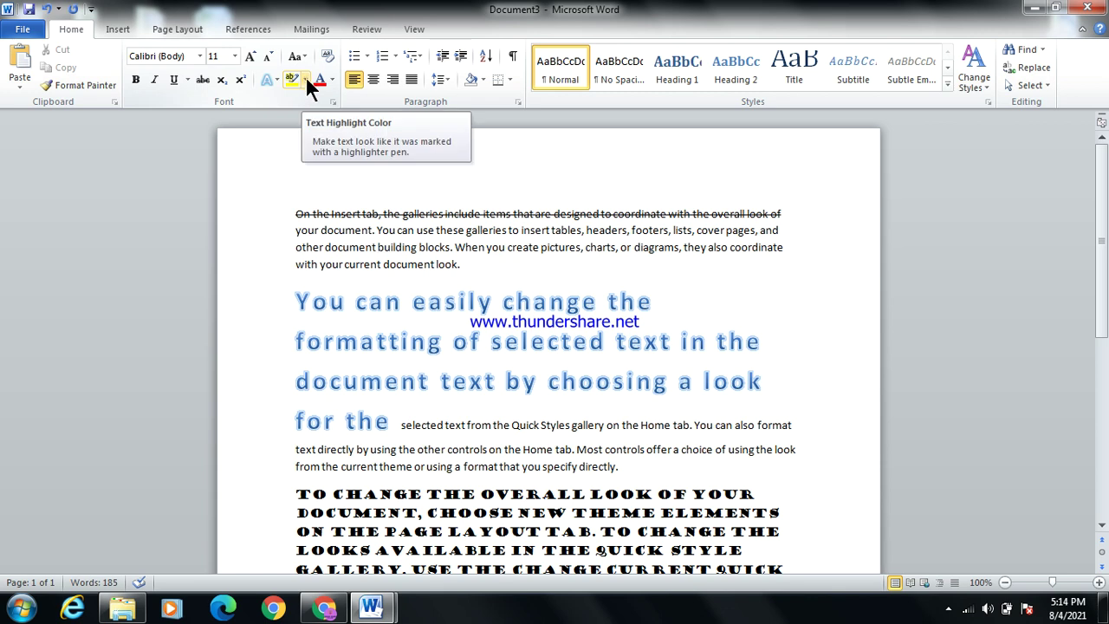
click(305, 77)
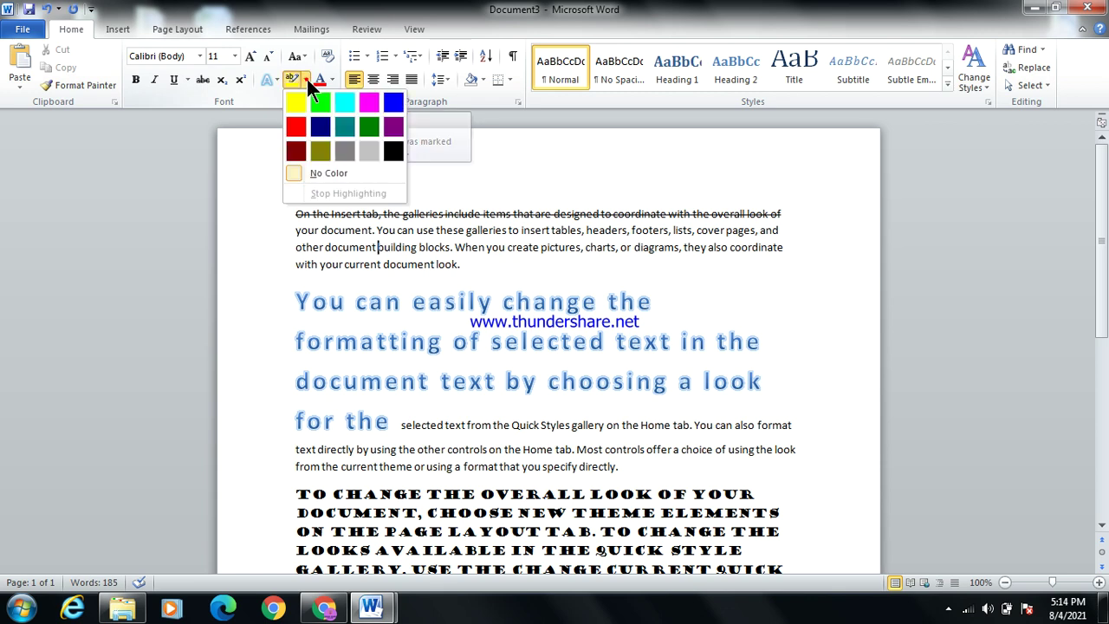
click(357, 126)
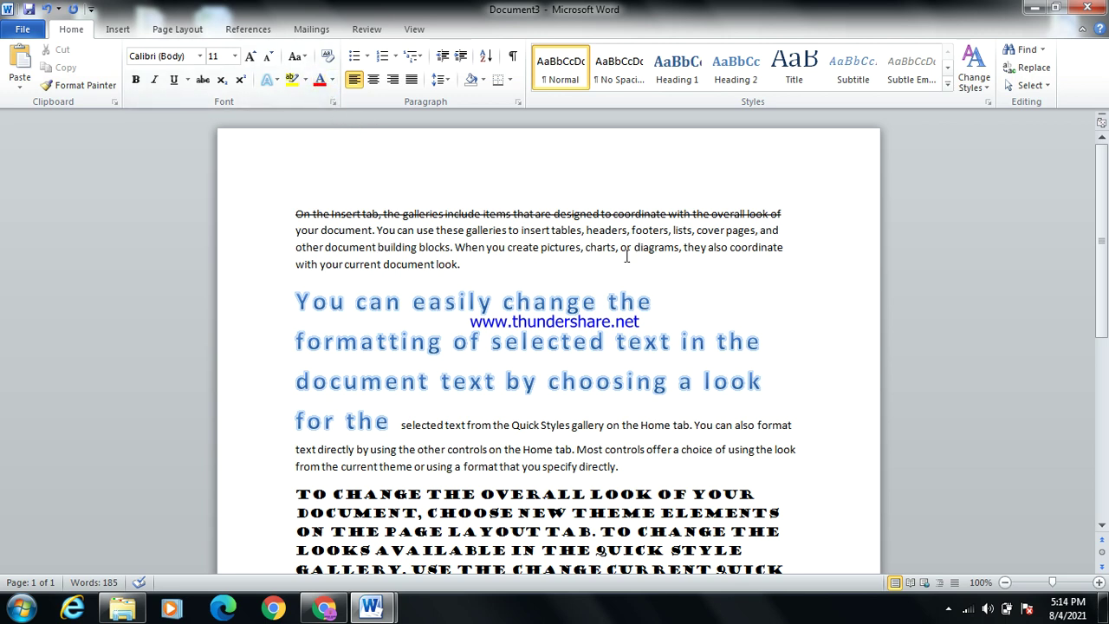
- Try reddish-purple and then green font colour on the end of the first paragraph
drag(784, 249, 583, 265)
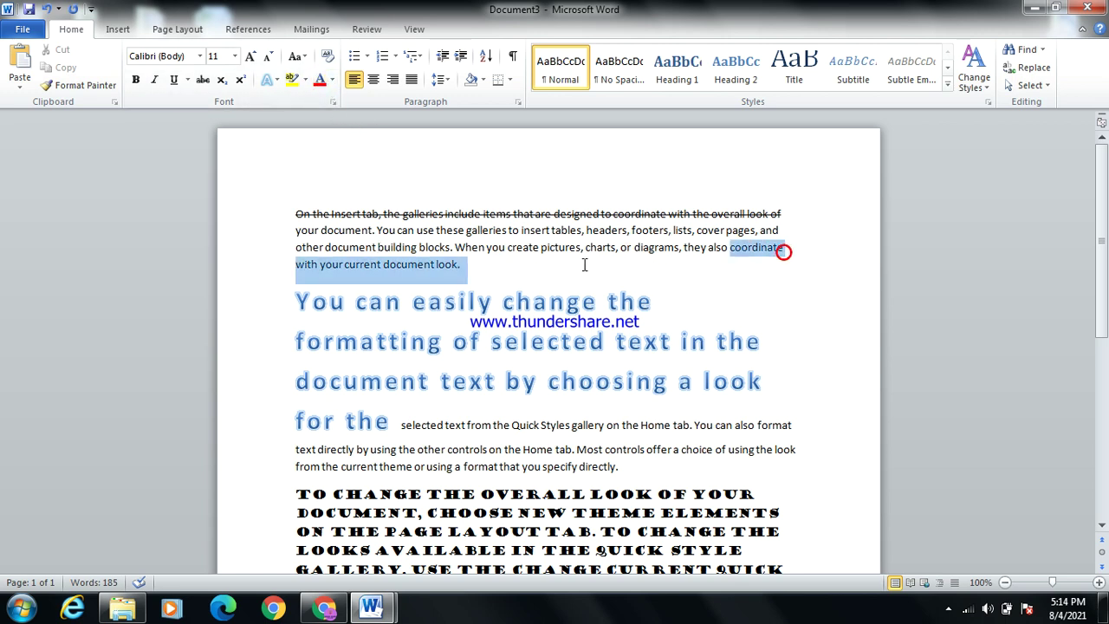
click(318, 79)
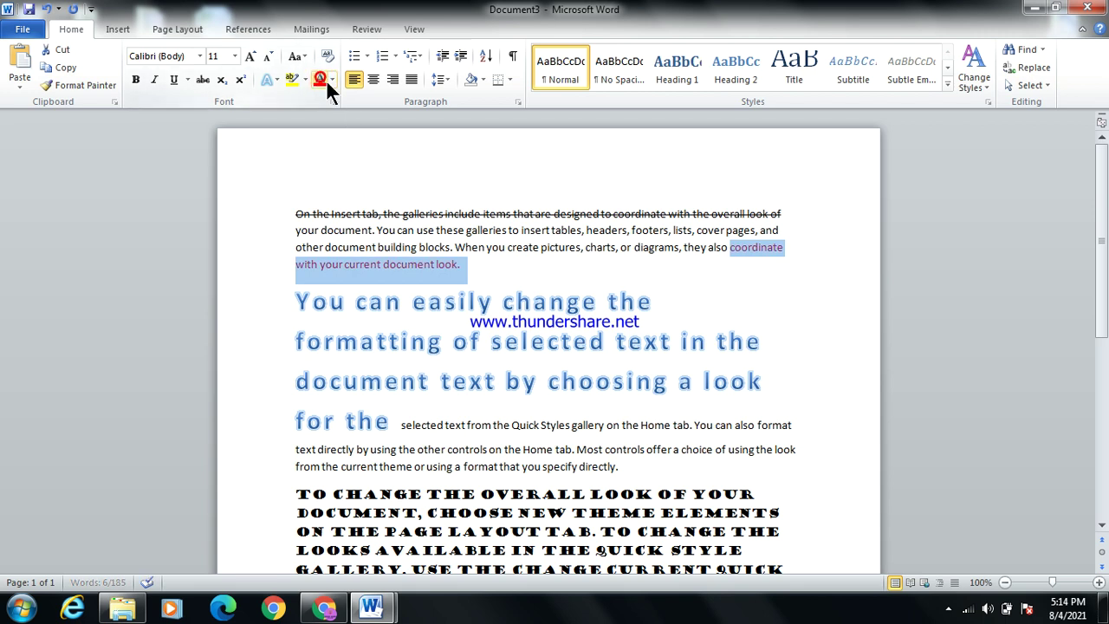
click(330, 79)
click(378, 217)
click(319, 79)
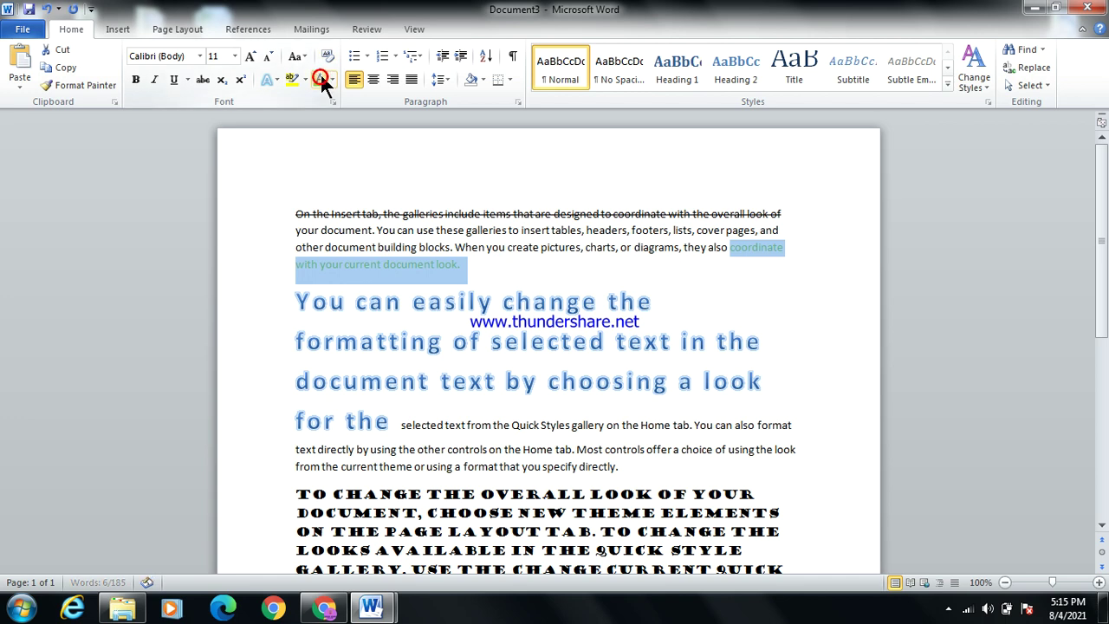
click(633, 274)
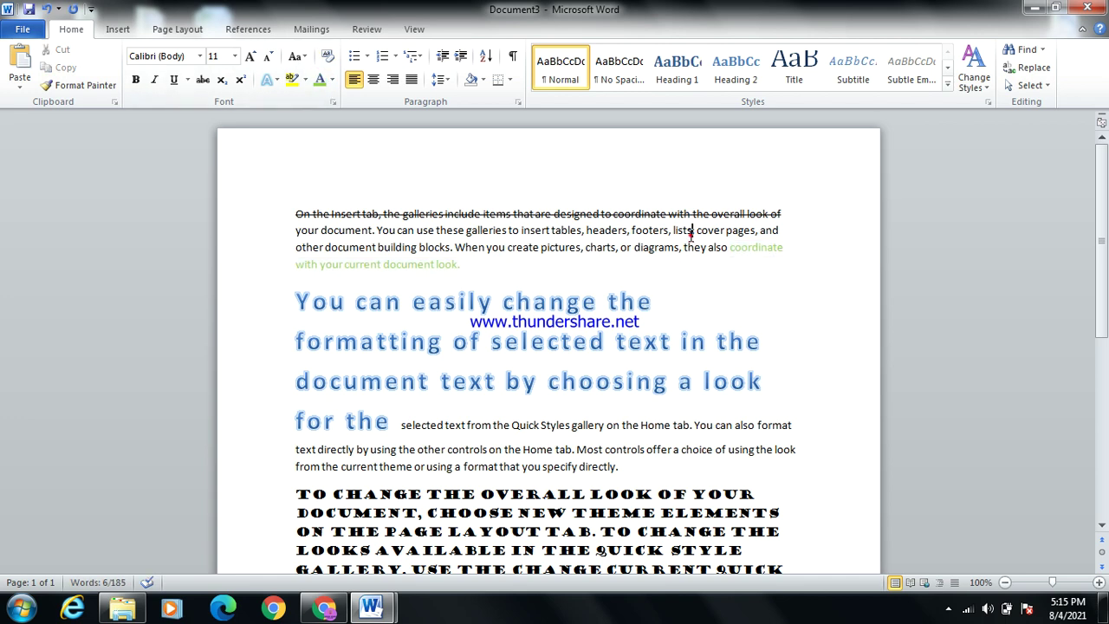
- Colour the text from 'other document building blocks' to 'look.' red
drag(469, 271, 232, 251)
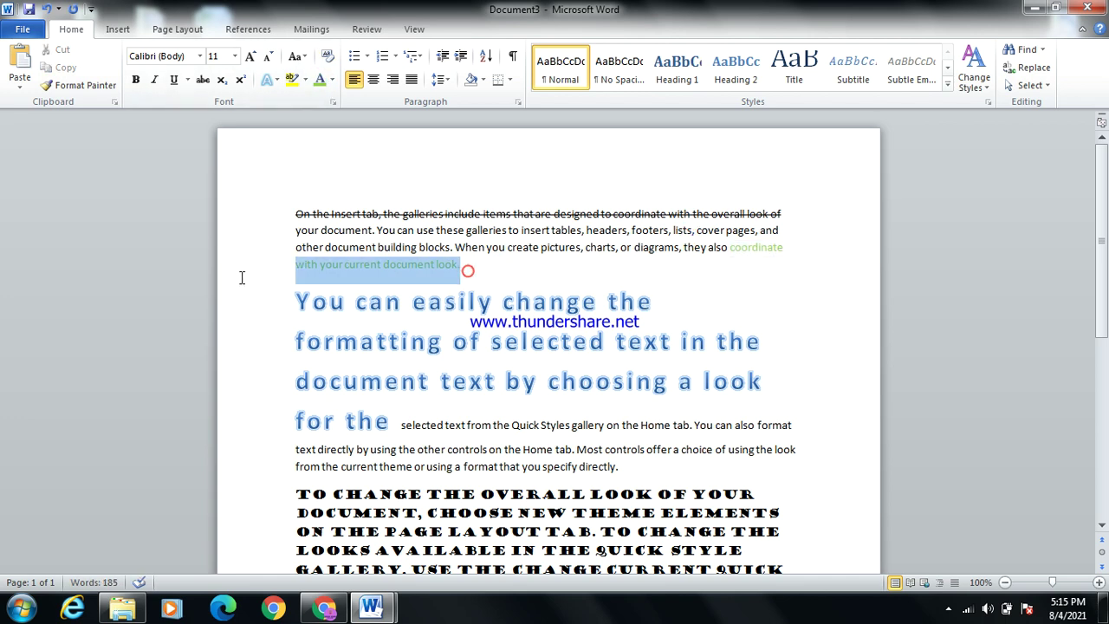
click(330, 78)
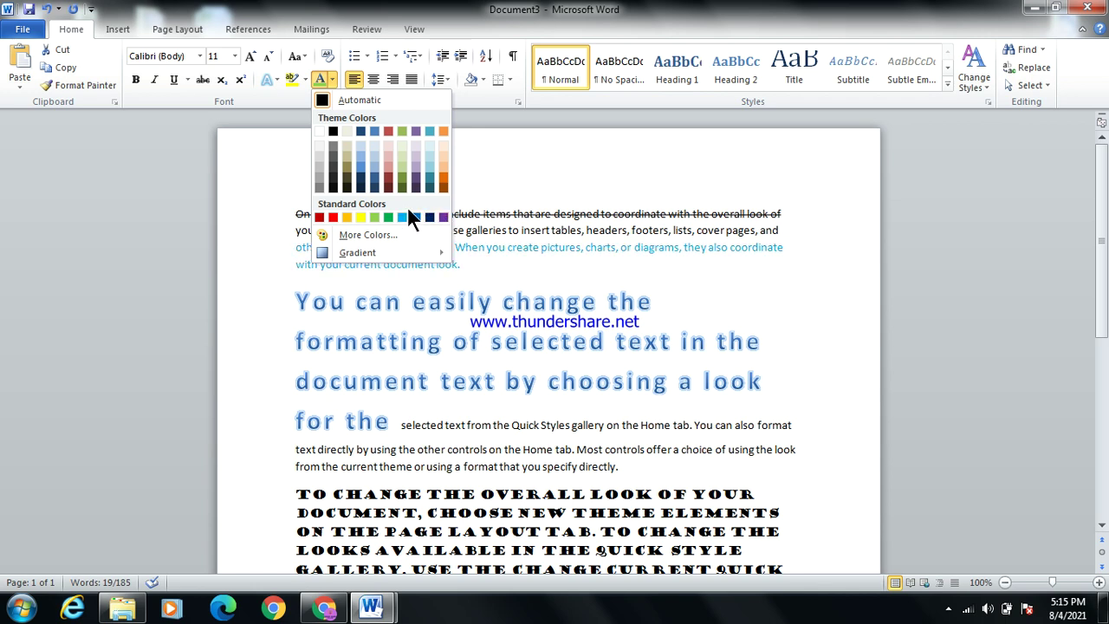
click(329, 217)
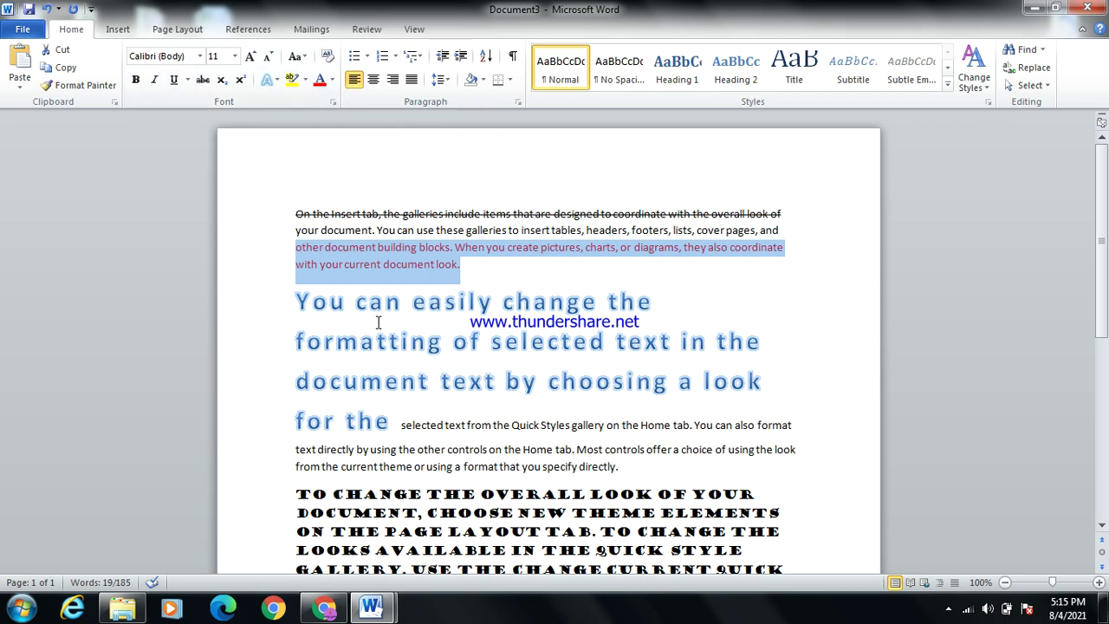
drag(295, 295, 389, 425)
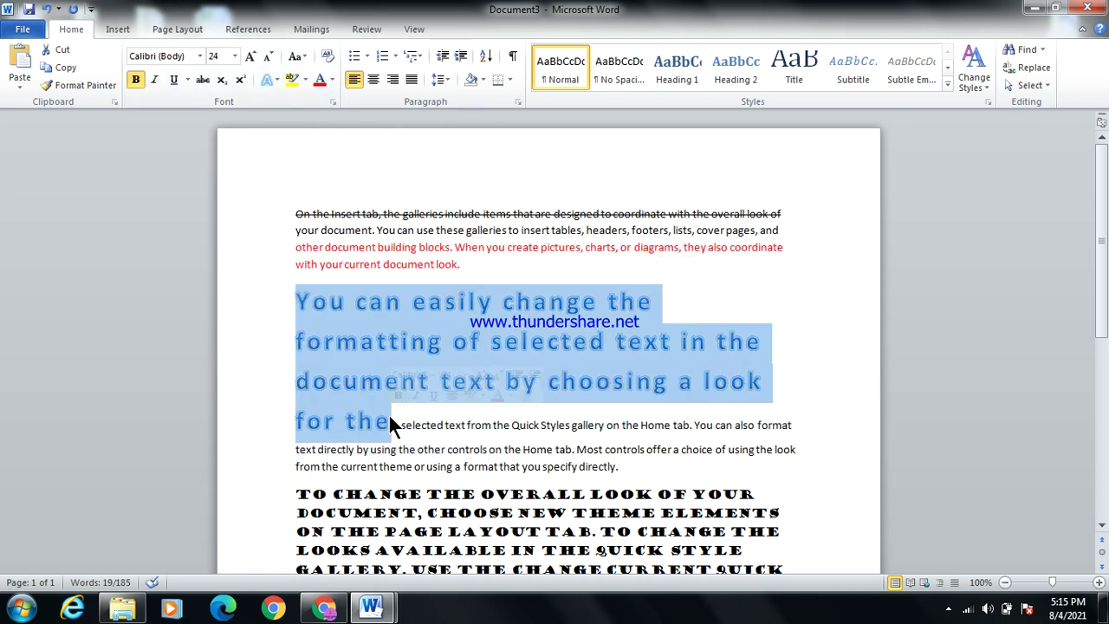
- Clear formatting from the glowing heading, the red sentence and the Goudy Stout paragraph
click(326, 57)
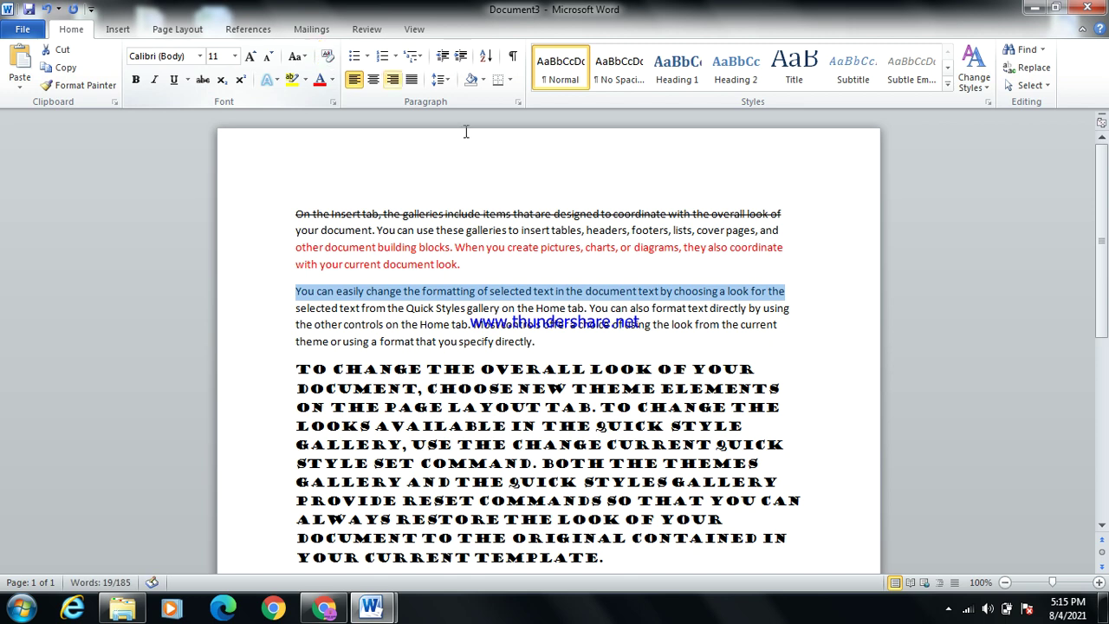
drag(473, 265, 299, 248)
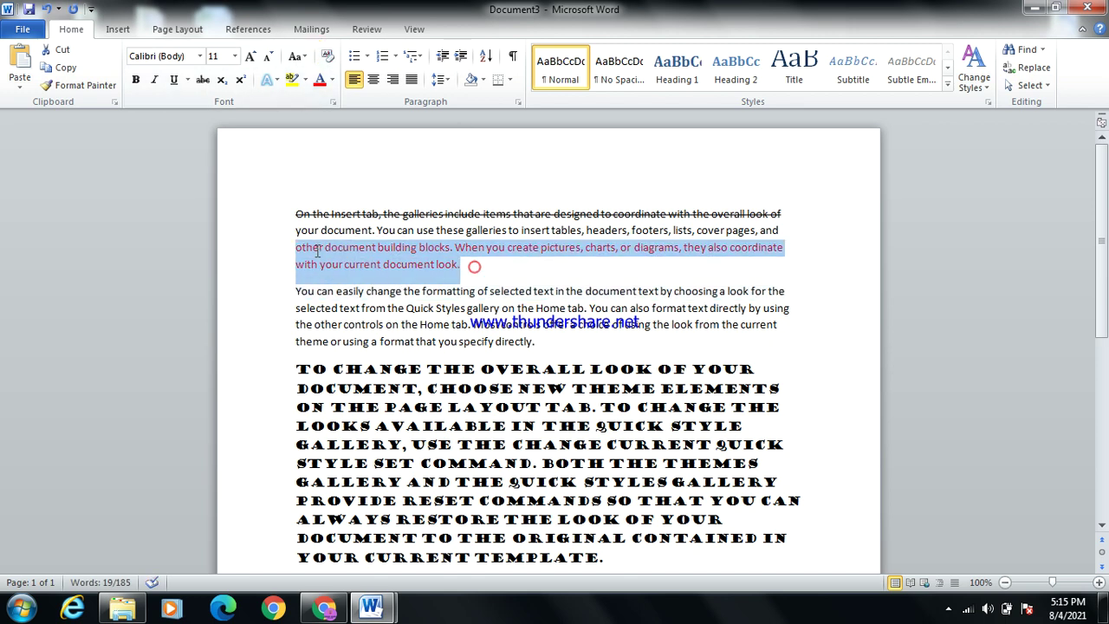
click(326, 57)
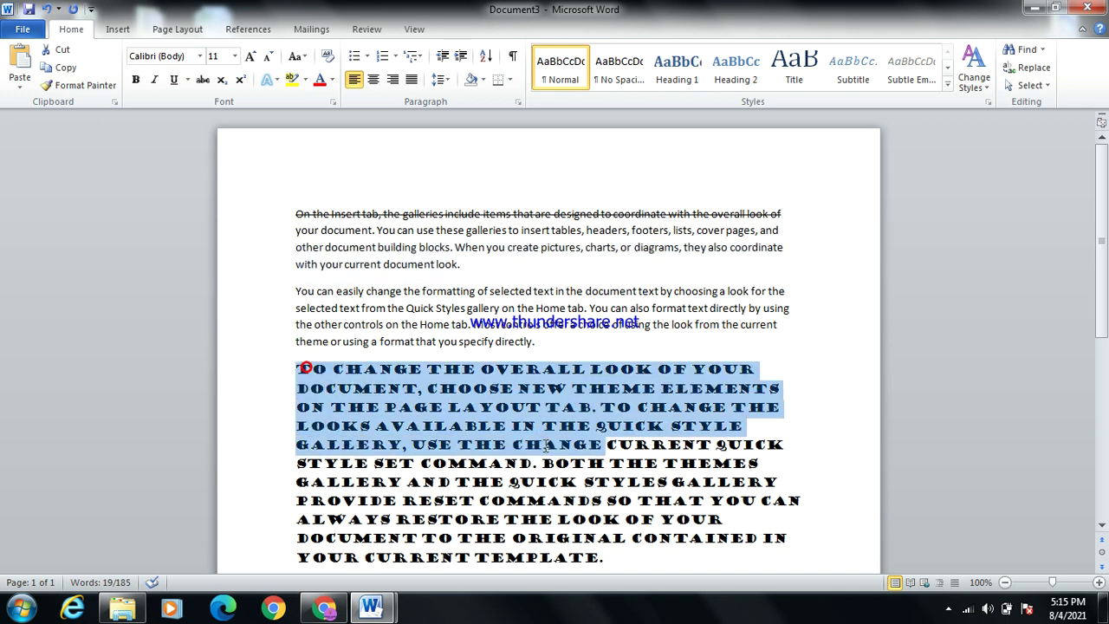
drag(307, 368, 621, 352)
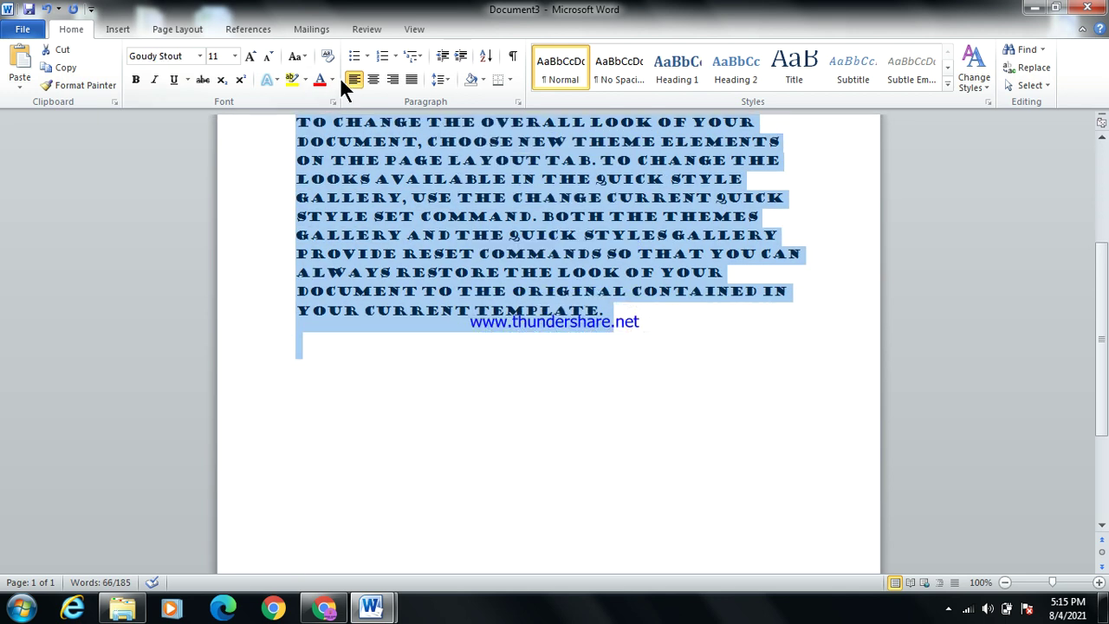
click(327, 55)
scroll(1000, 410, up, 5)
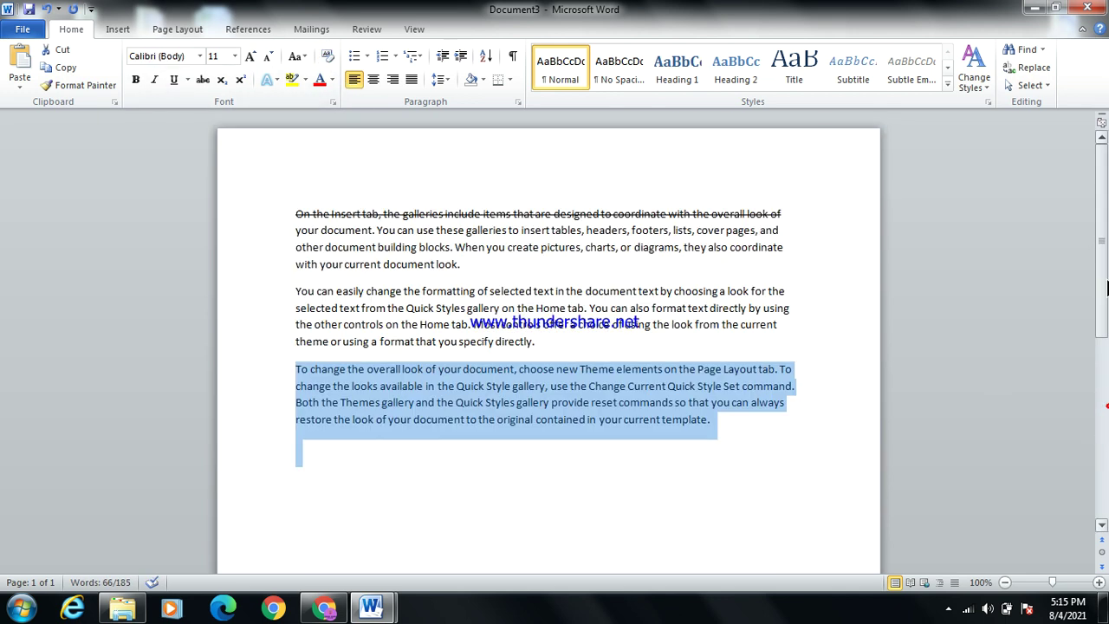
click(490, 257)
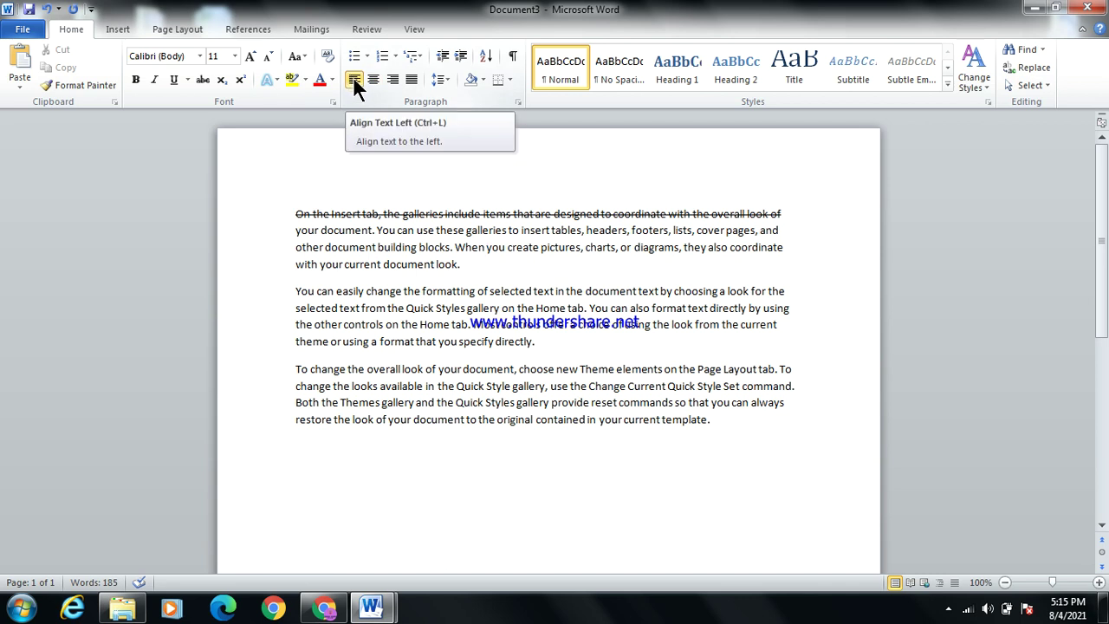
- Try justify and right alignment on the first paragraph, then right-align all three
key(ctrl+j)
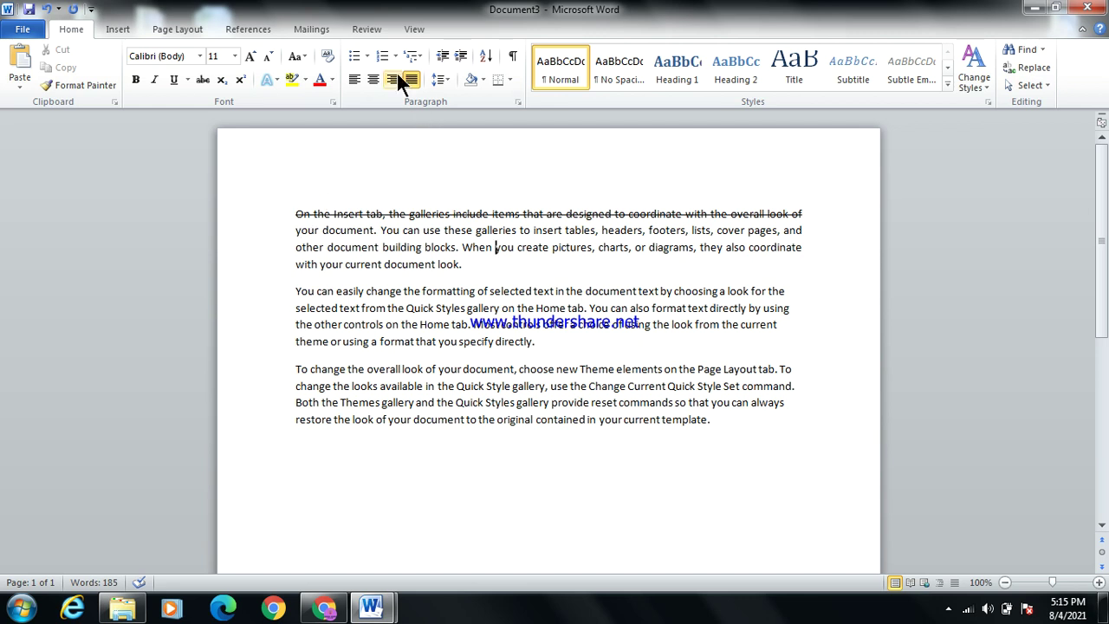
click(394, 79)
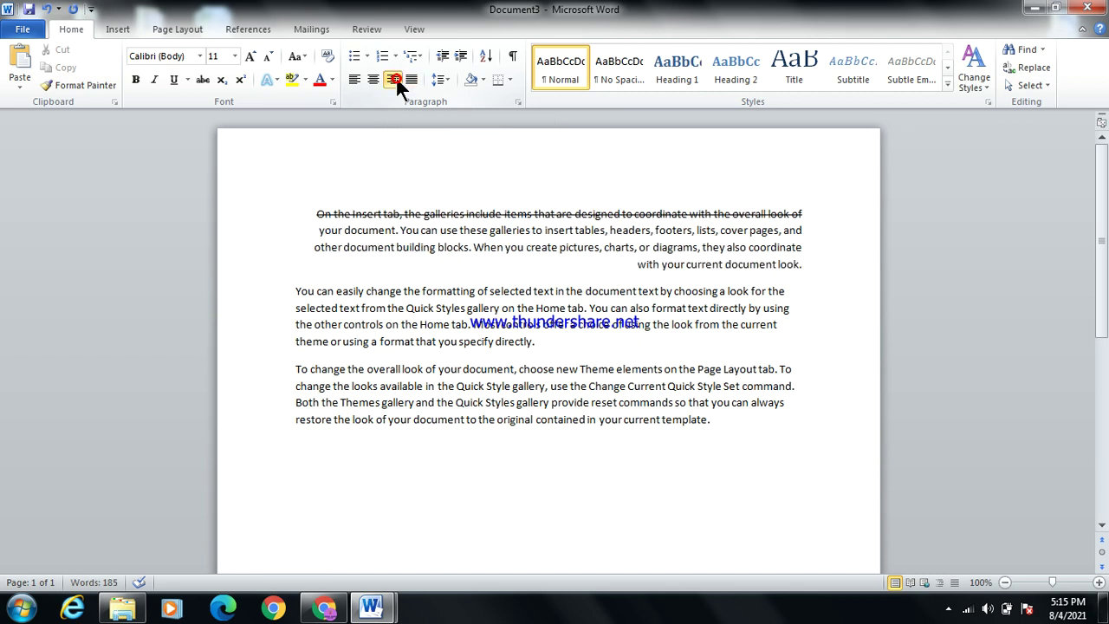
drag(577, 347, 294, 271)
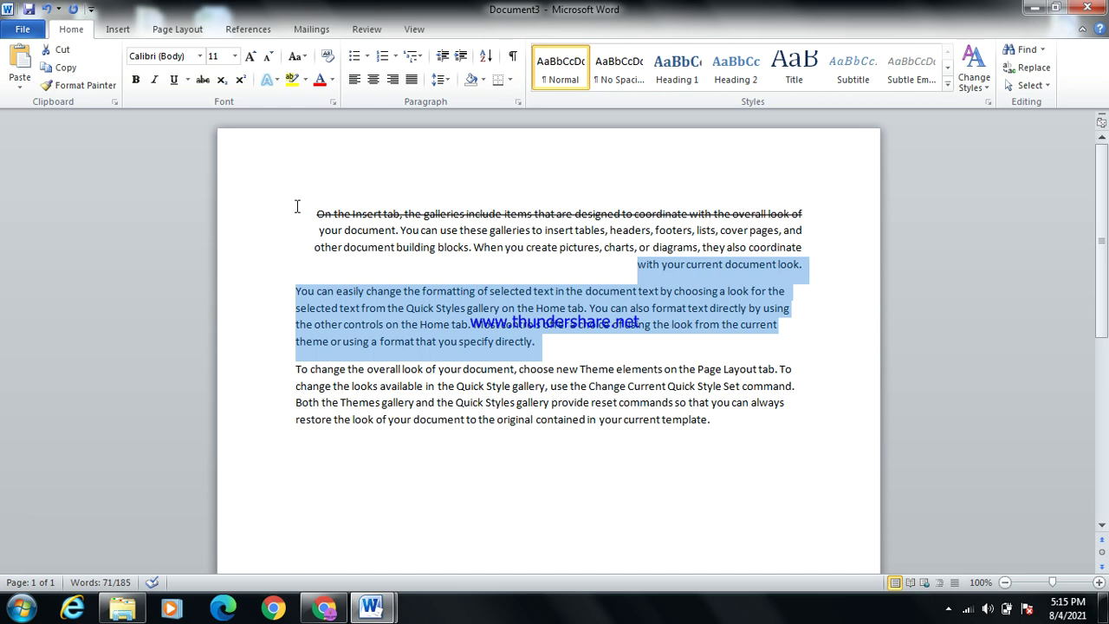
drag(297, 208, 564, 507)
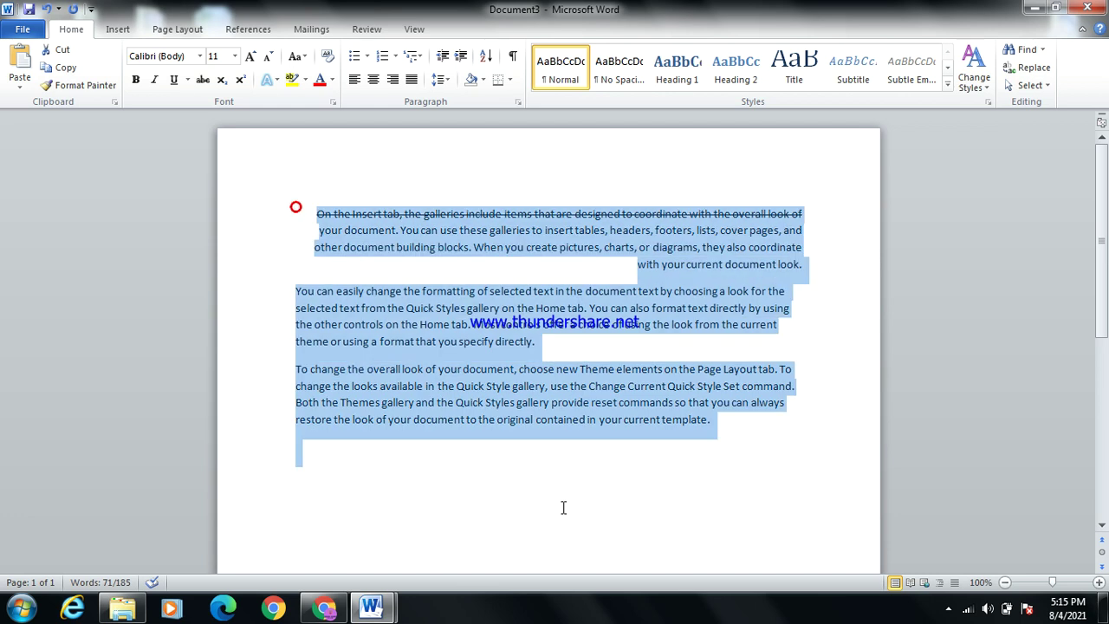
click(394, 79)
click(602, 456)
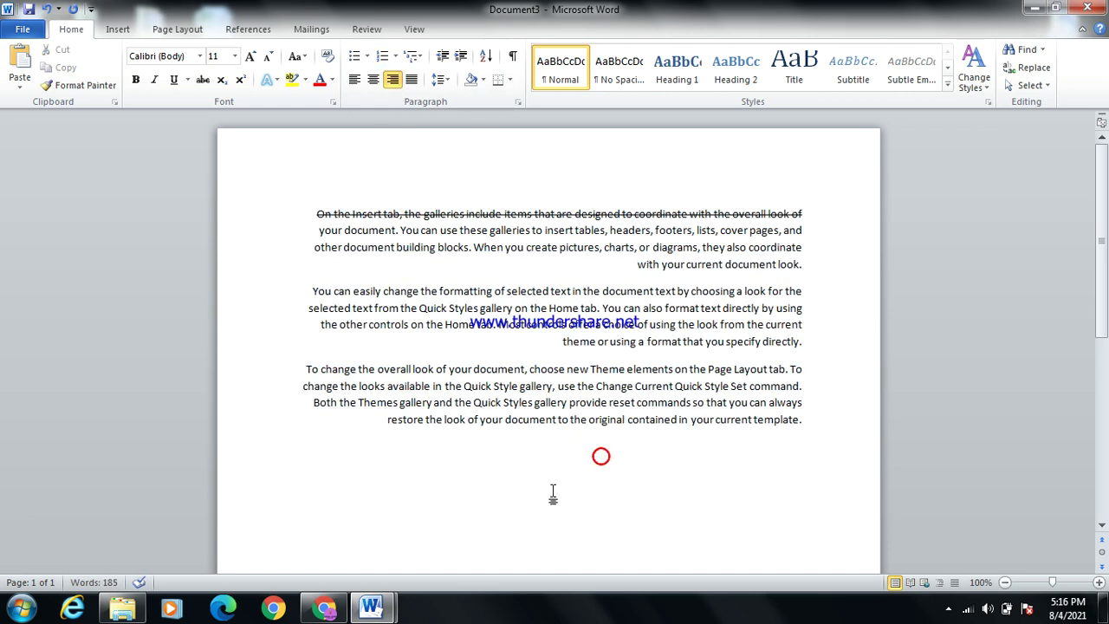
- Try centring the three paragraphs and the empty last line, then right-align that line
click(376, 80)
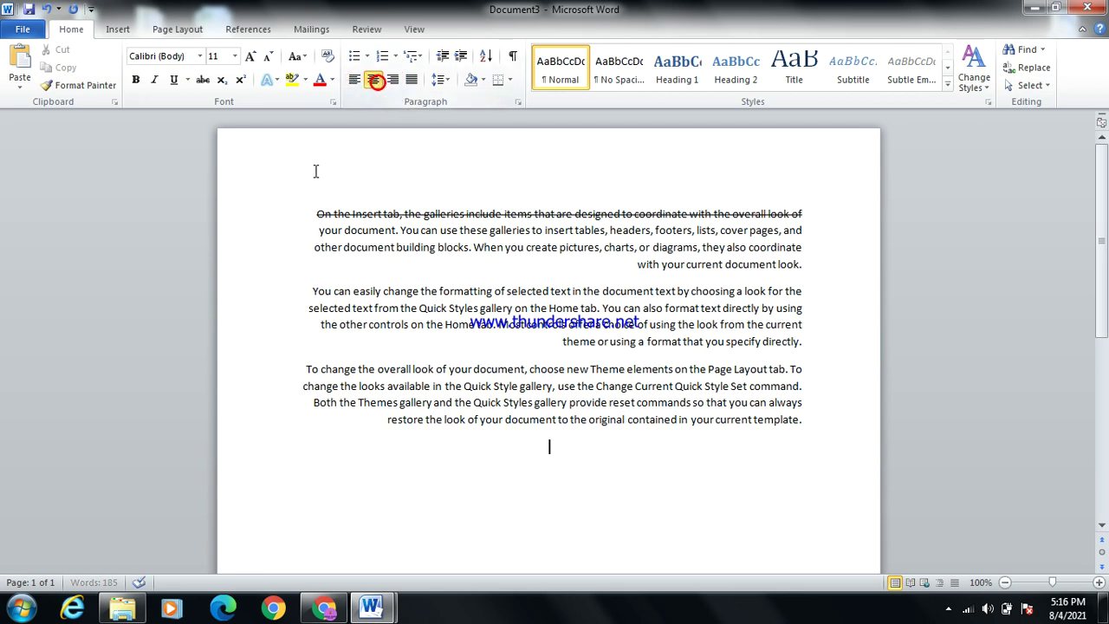
mouse_move(310, 208)
mouse_down()
mouse_move(904, 342)
mouse_move(904, 446)
mouse_up()
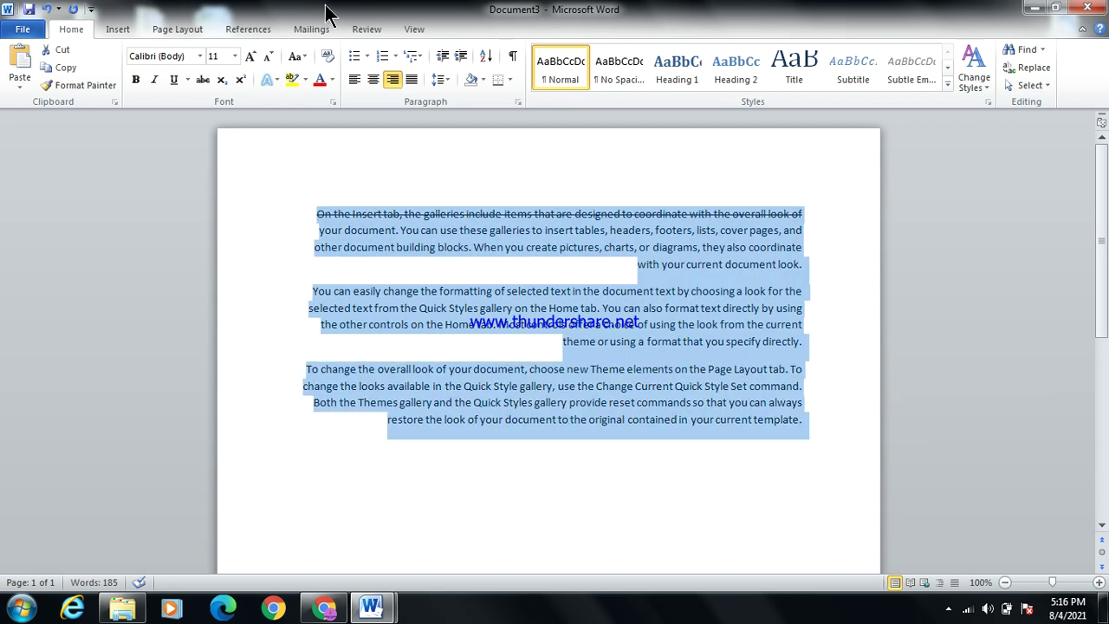
click(371, 79)
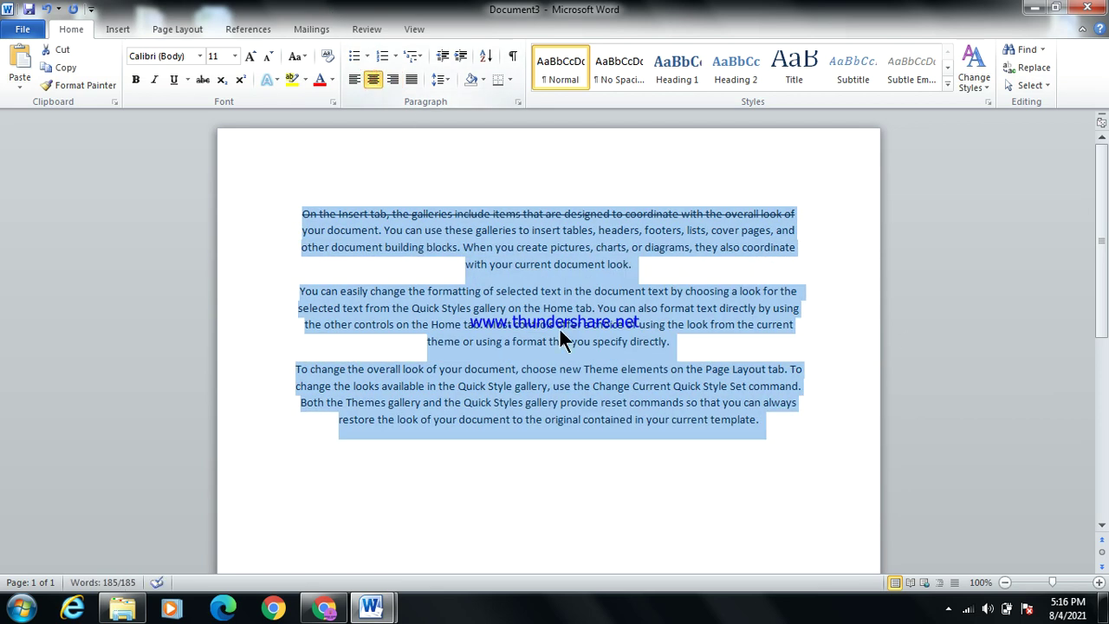
click(618, 494)
click(616, 518)
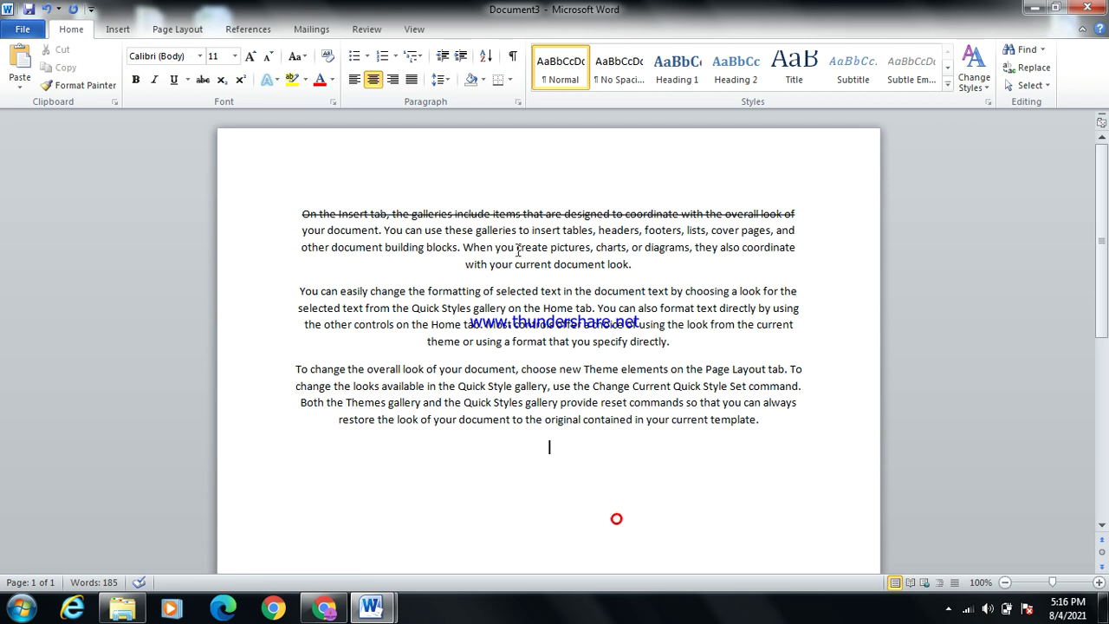
click(392, 79)
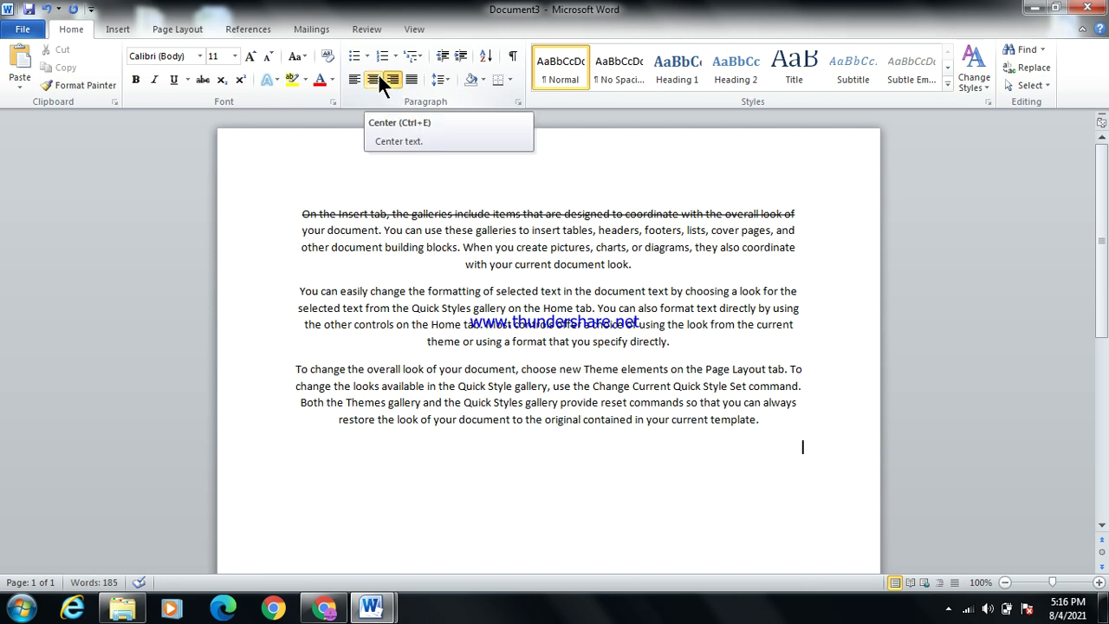
- Select all the document text and justify the three paragraphs
drag(291, 215, 837, 479)
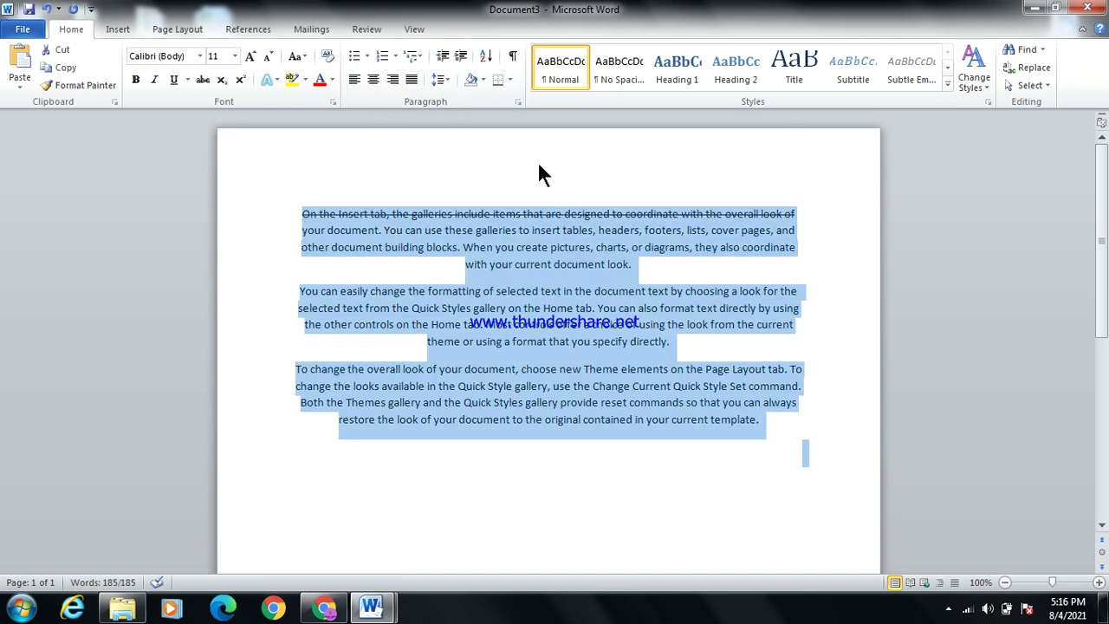
click(410, 80)
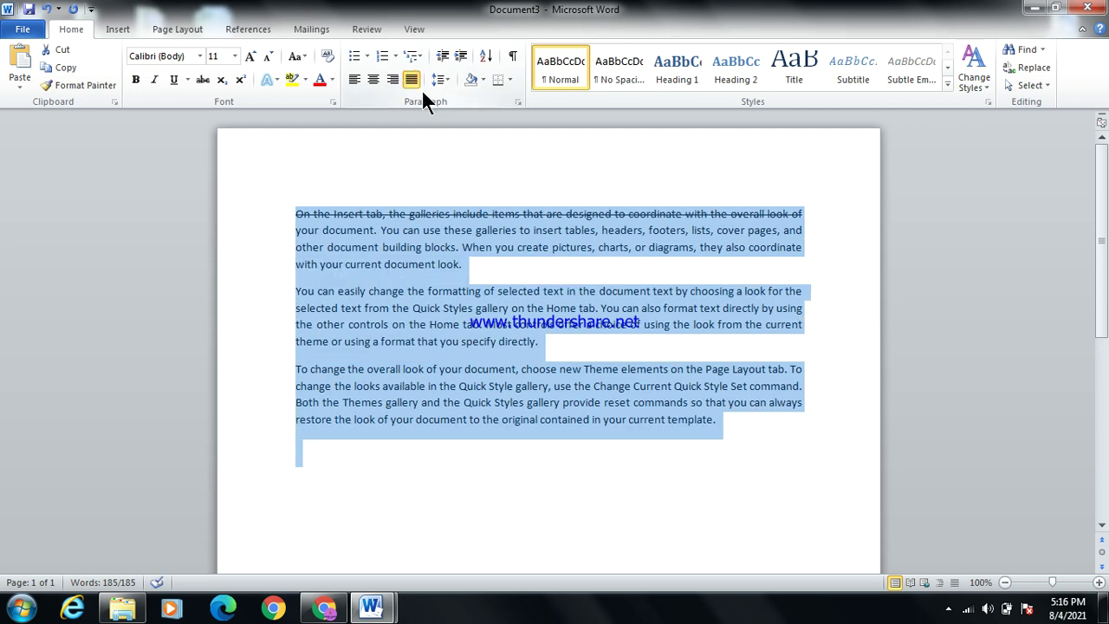
click(366, 56)
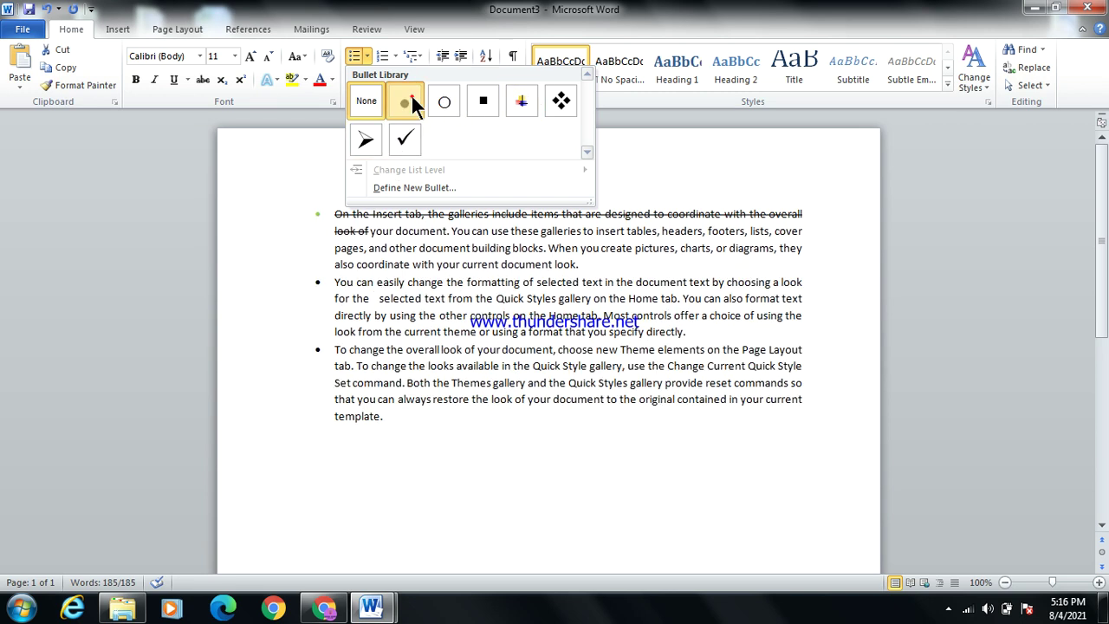
- Apply round bullets to all three paragraphs and make the second paragraph numbered item 1
click(405, 100)
click(351, 233)
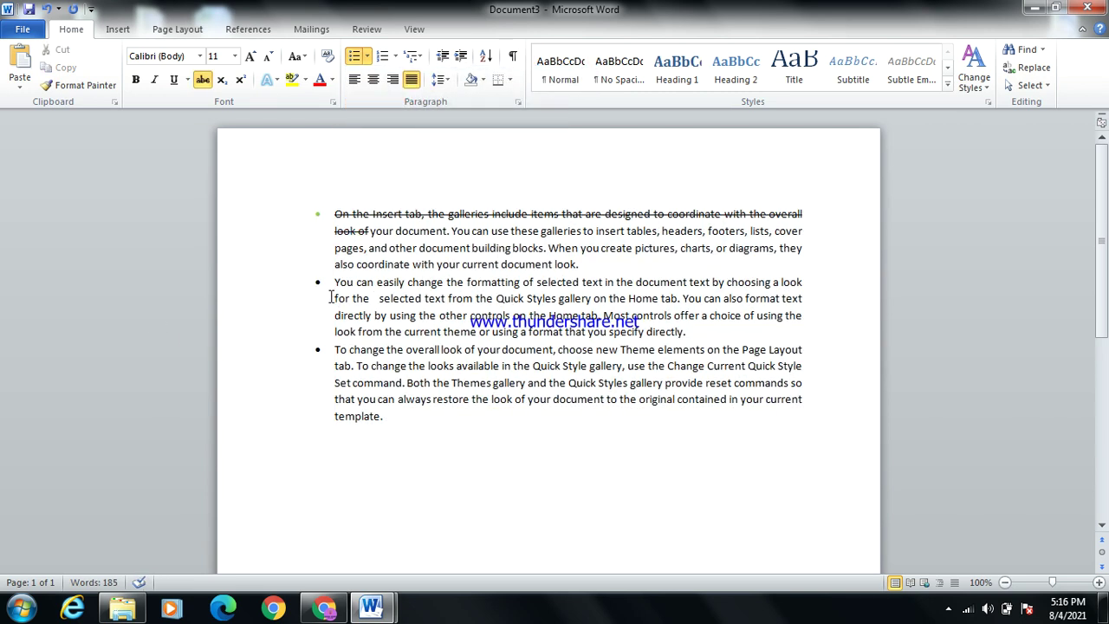
drag(334, 283, 472, 286)
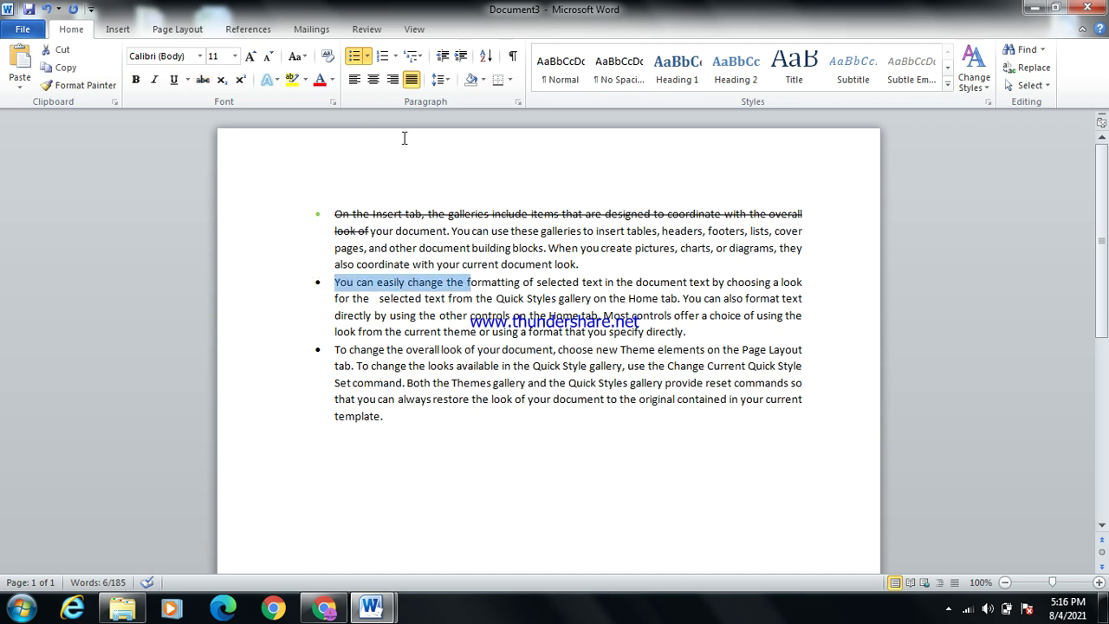
click(382, 52)
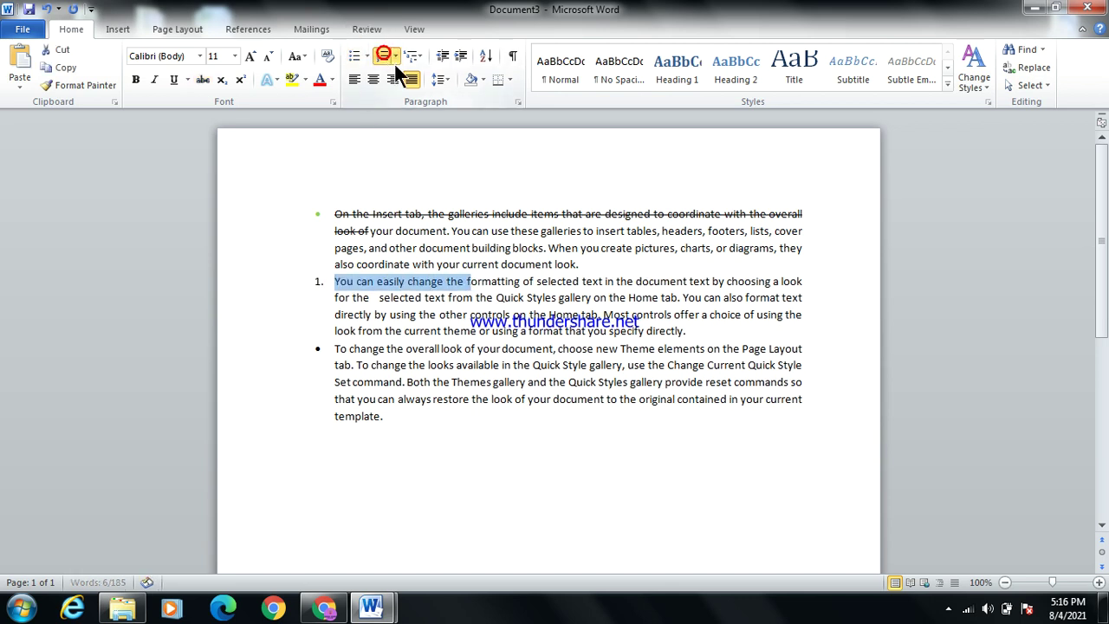
click(394, 56)
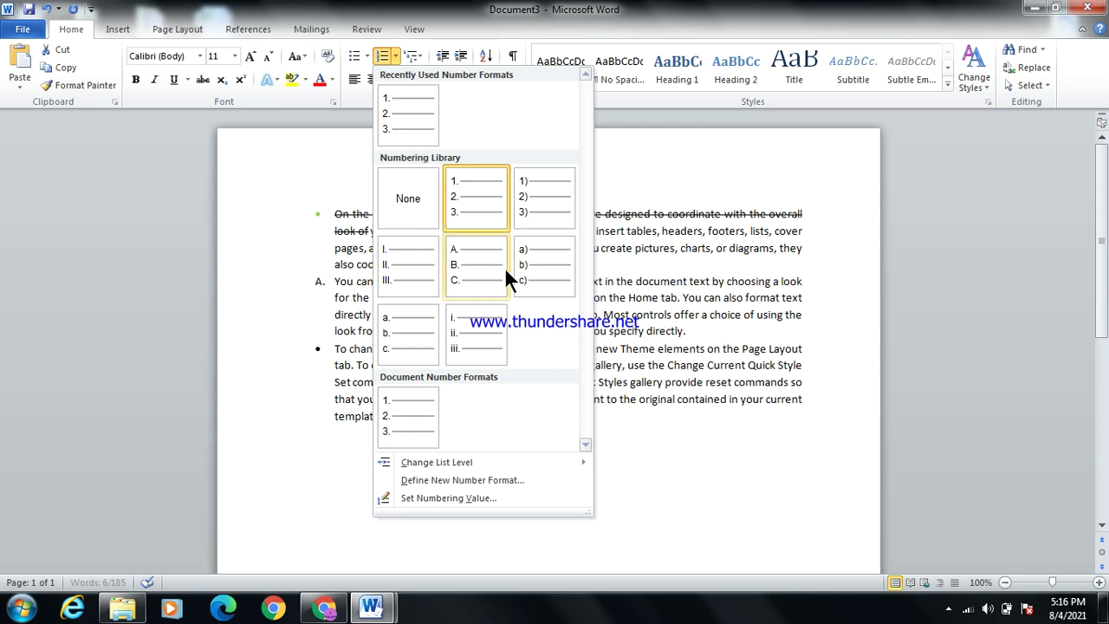
click(350, 170)
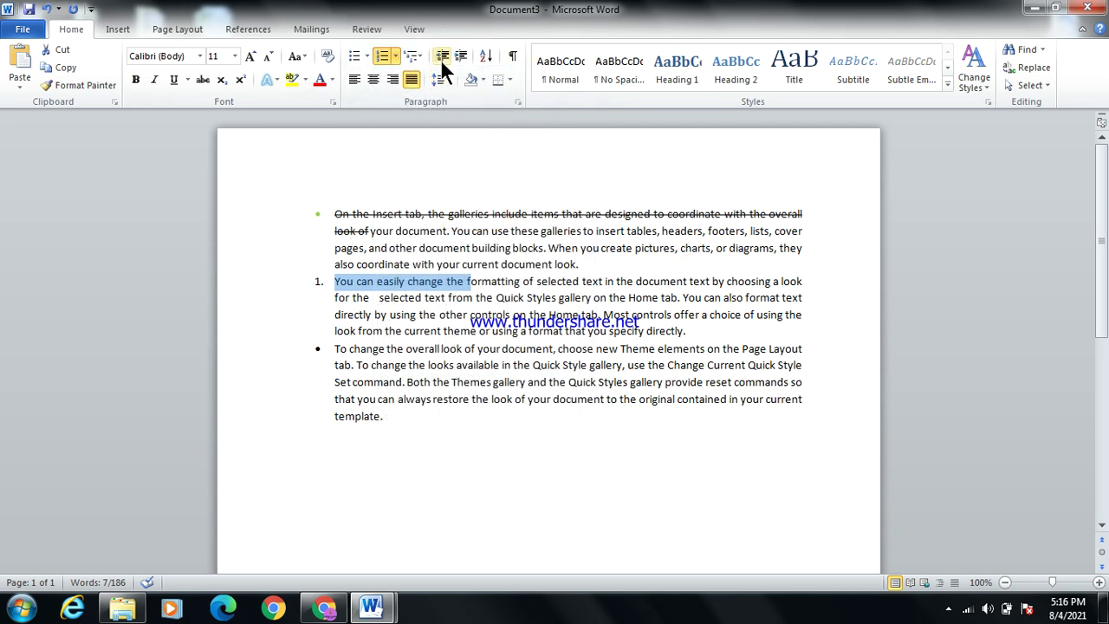
- Shade the selected phrase, then all three paragraphs, orange
click(483, 79)
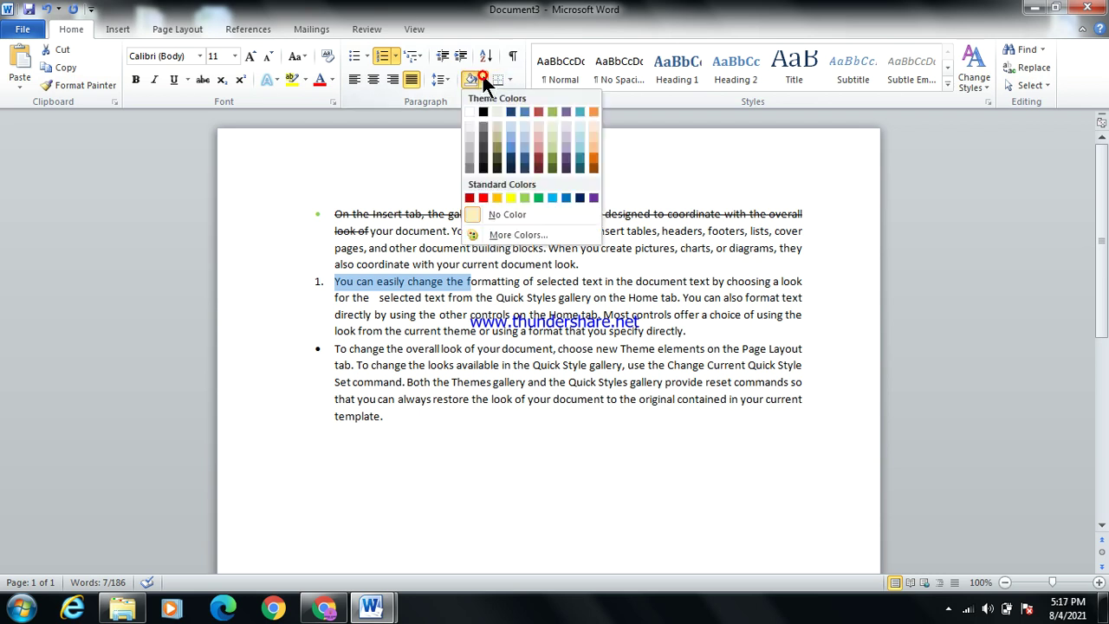
click(596, 157)
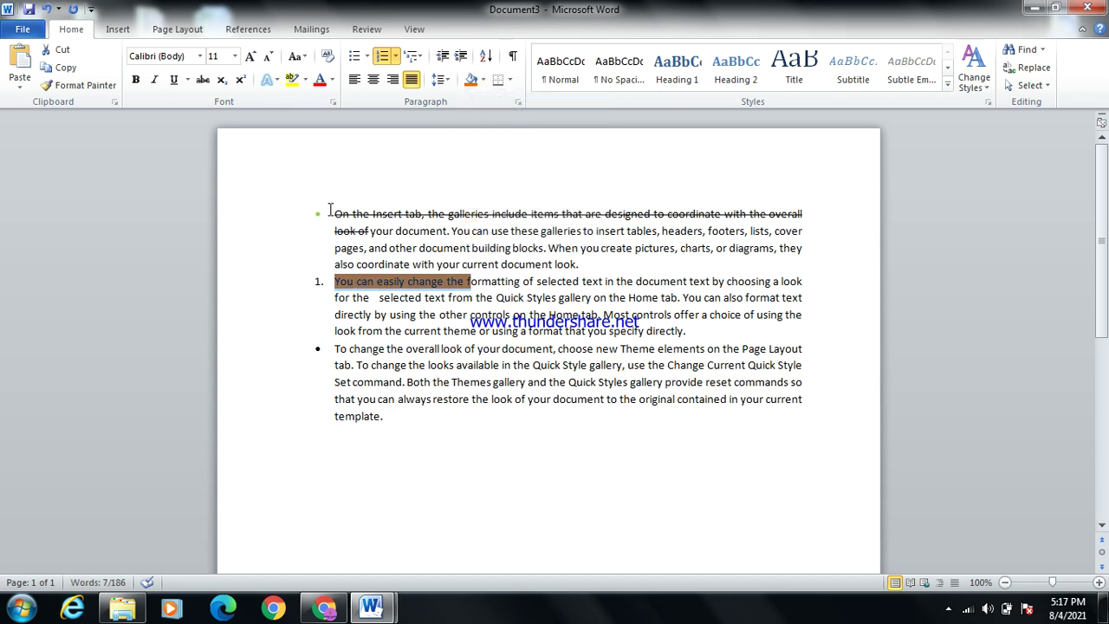
drag(329, 211, 706, 364)
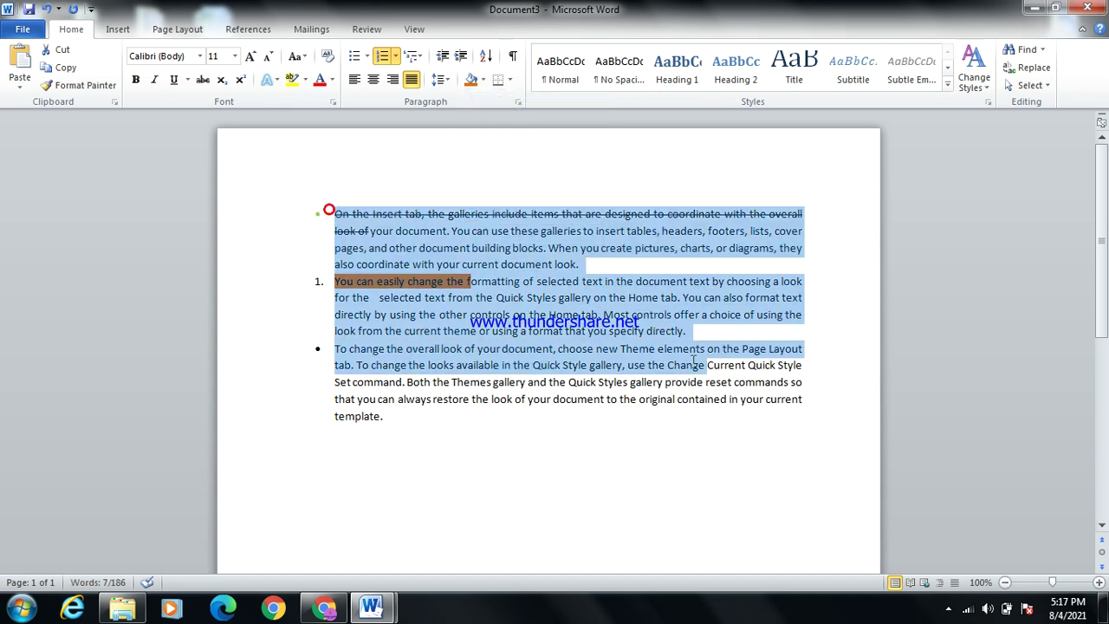
click(476, 73)
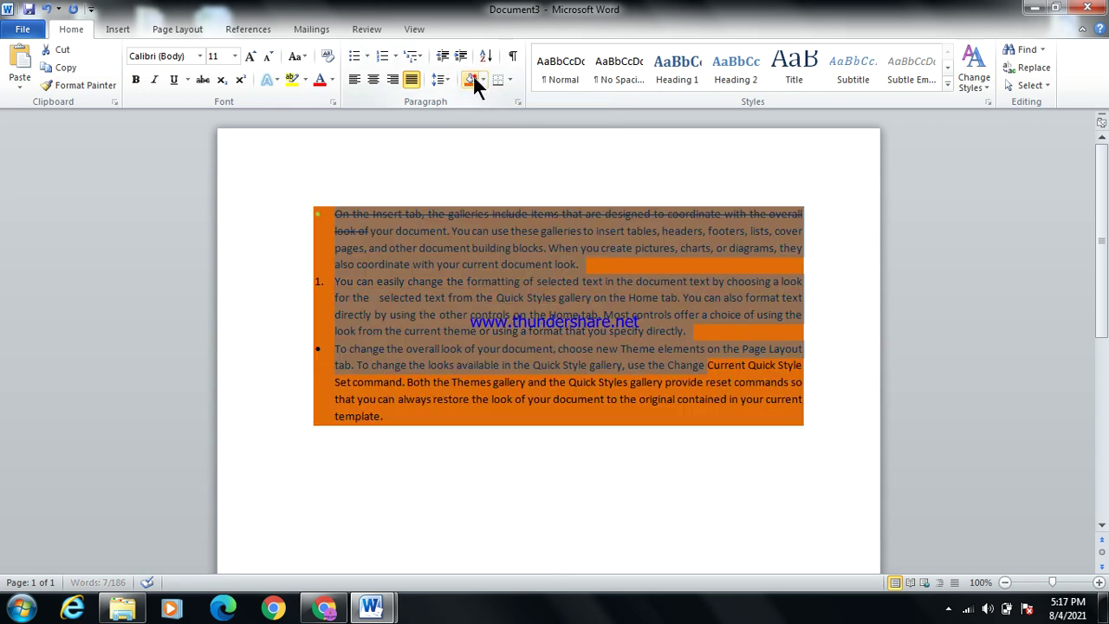
click(495, 400)
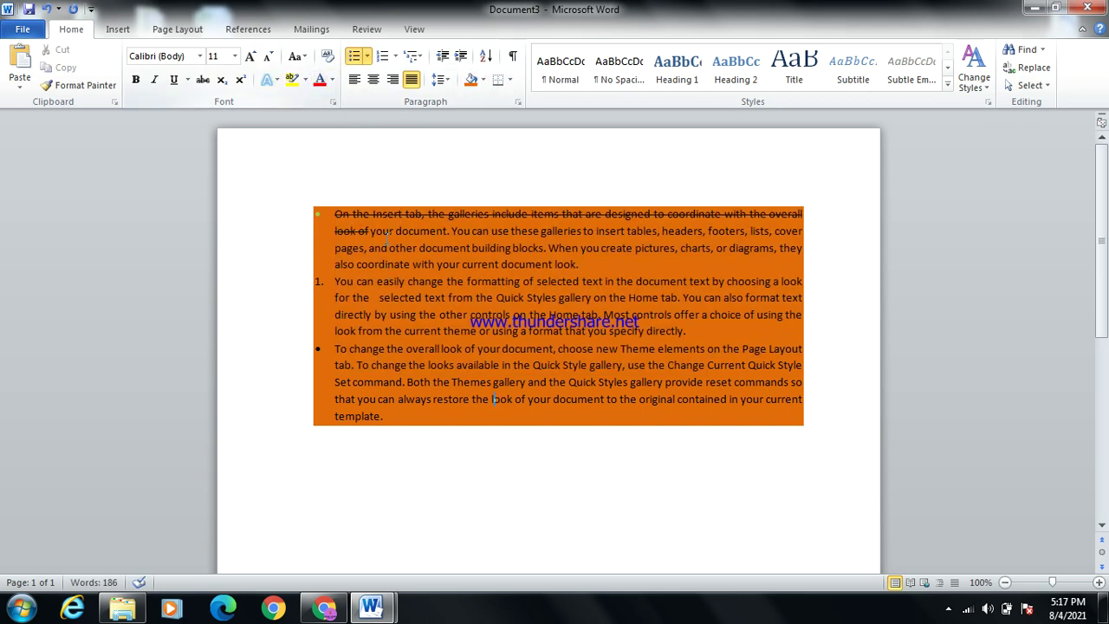
- Undo the indent and orange shading, and restore the second paragraph's round bullet
drag(397, 266, 402, 266)
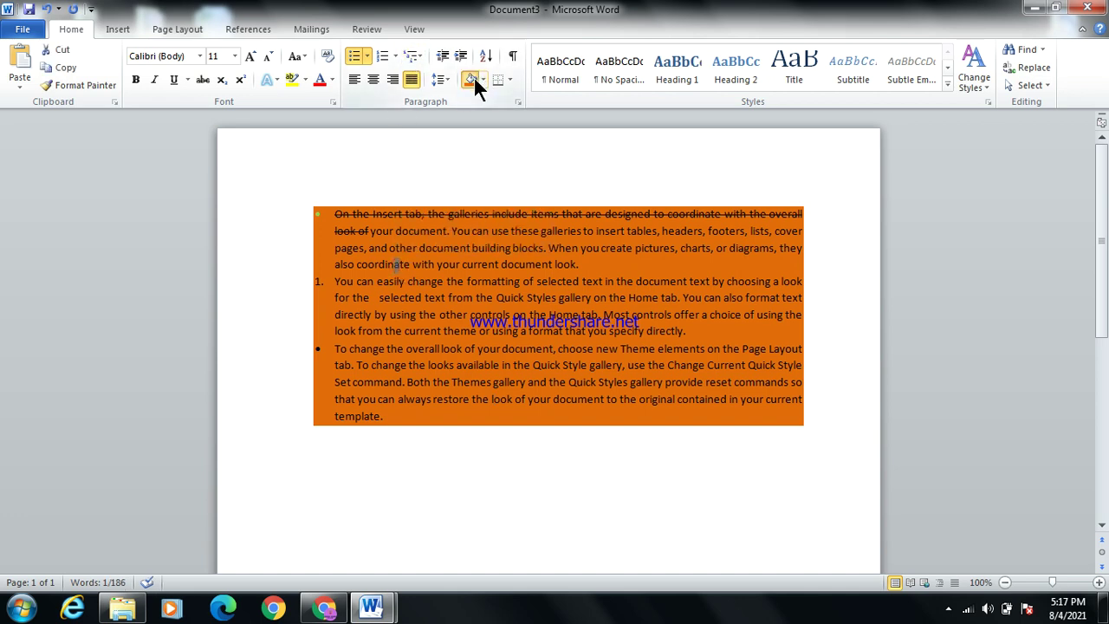
click(401, 170)
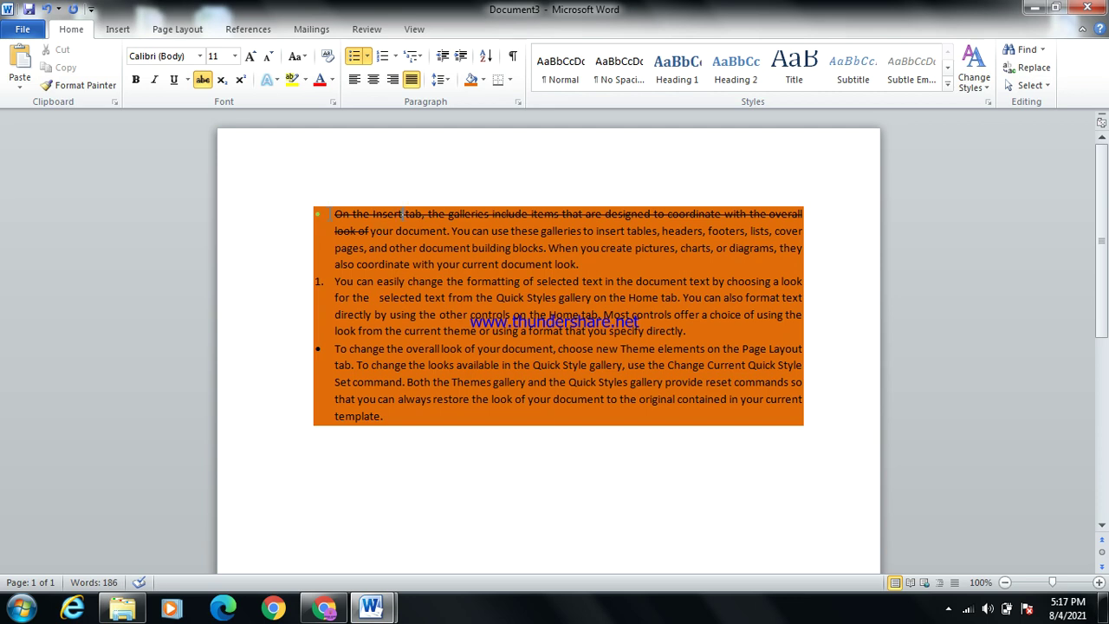
drag(321, 212, 726, 399)
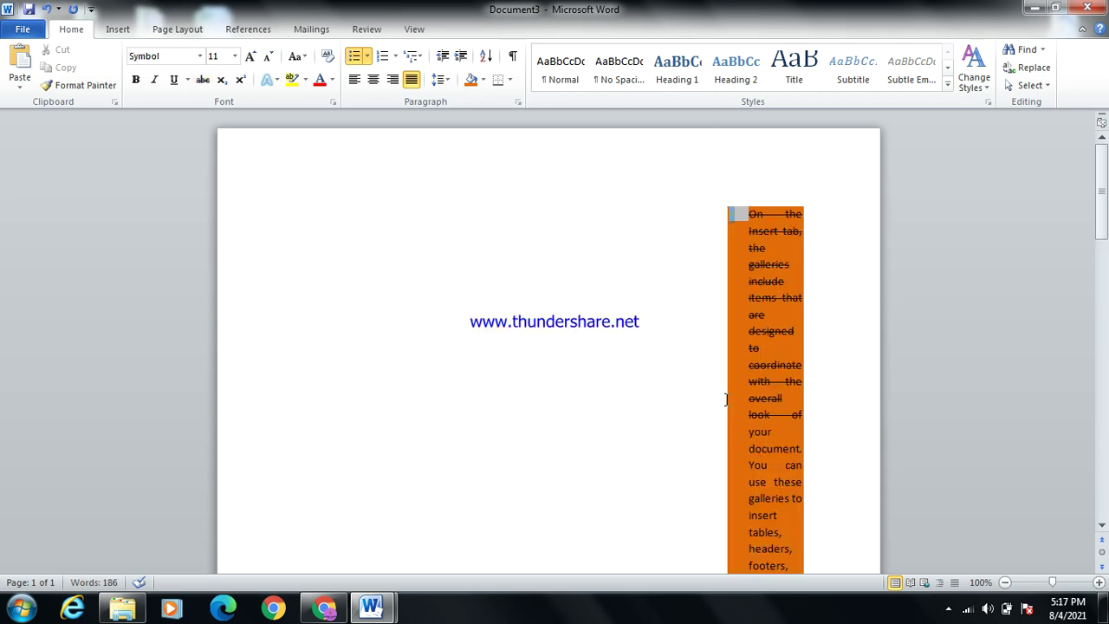
key(ctrl+z)
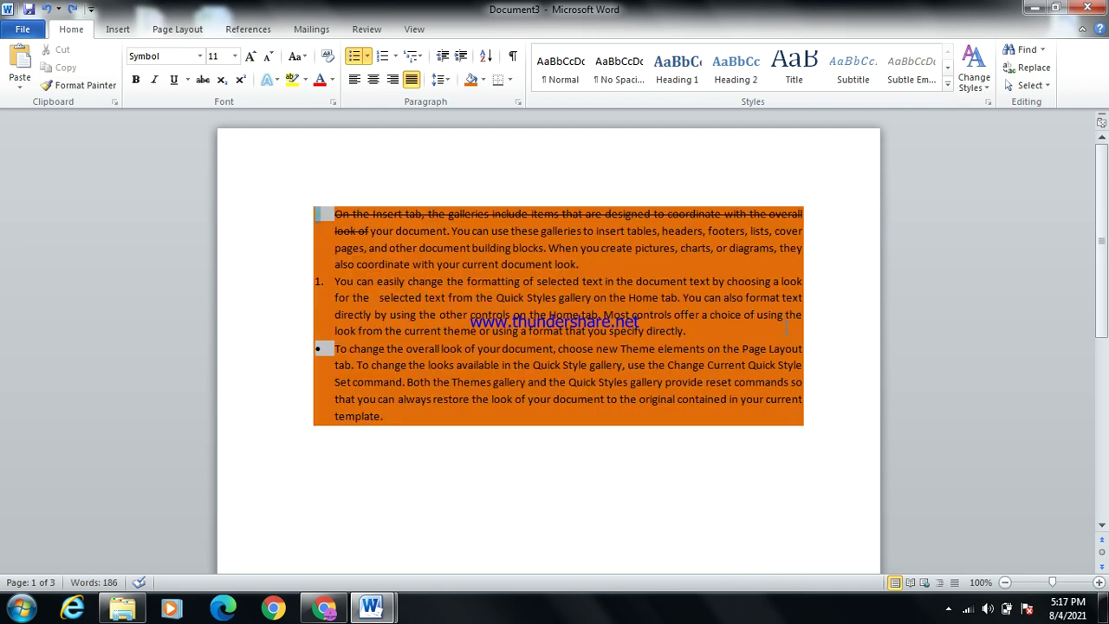
key(ctrl+z)
key(ctrl+z)
key(ctrl+z)
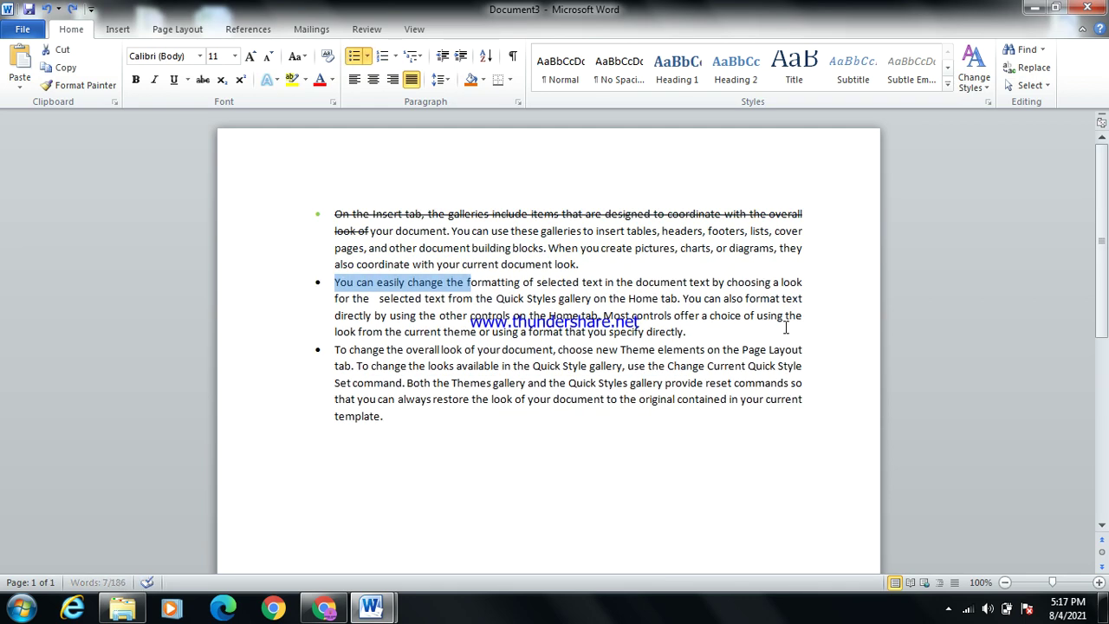
click(641, 286)
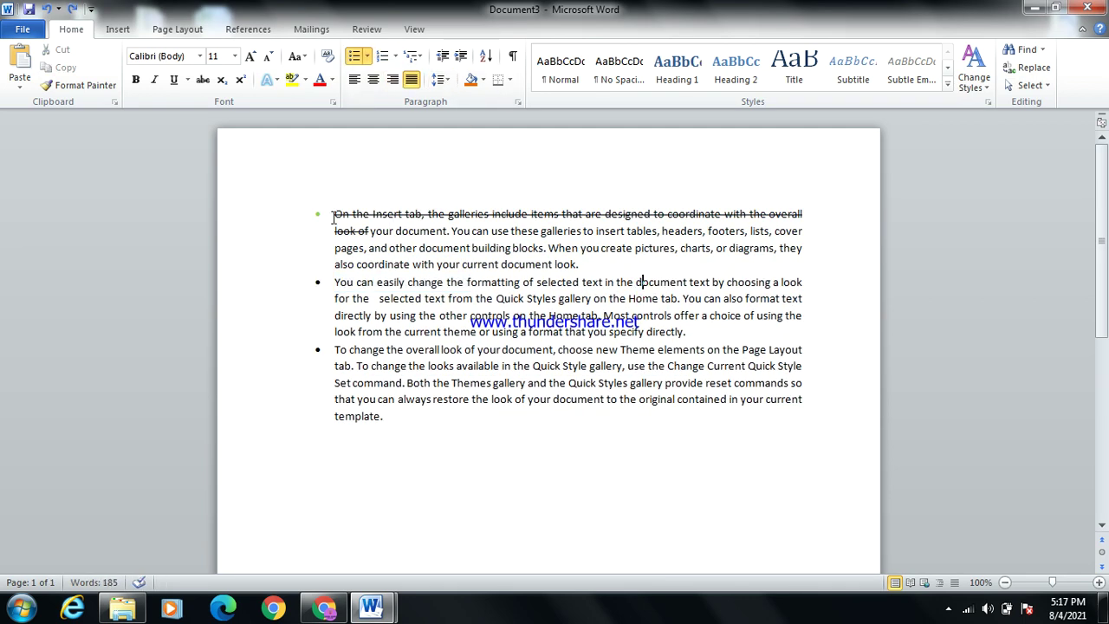
- Apply All Borders to the three bulleted paragraphs and the empty paragraph beneath them
drag(333, 214, 299, 449)
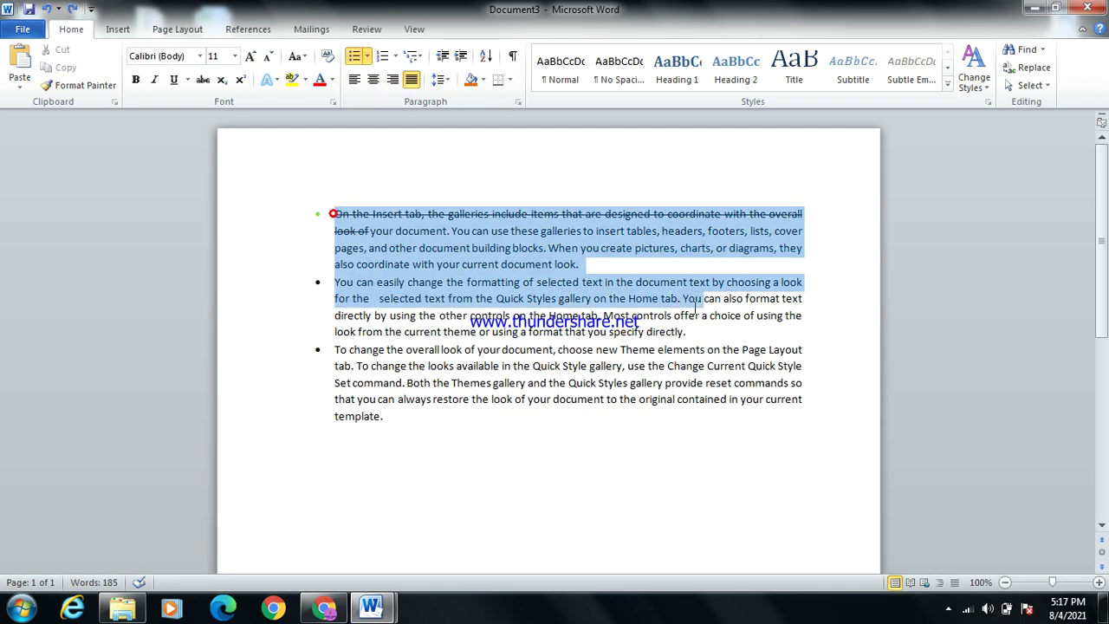
click(511, 79)
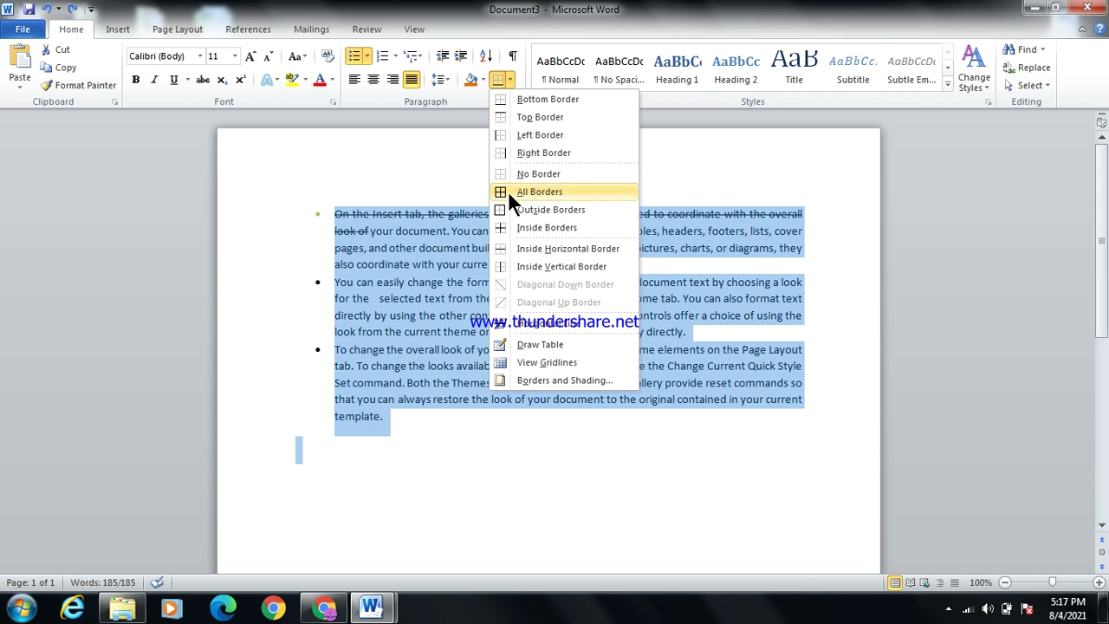
click(535, 192)
click(476, 477)
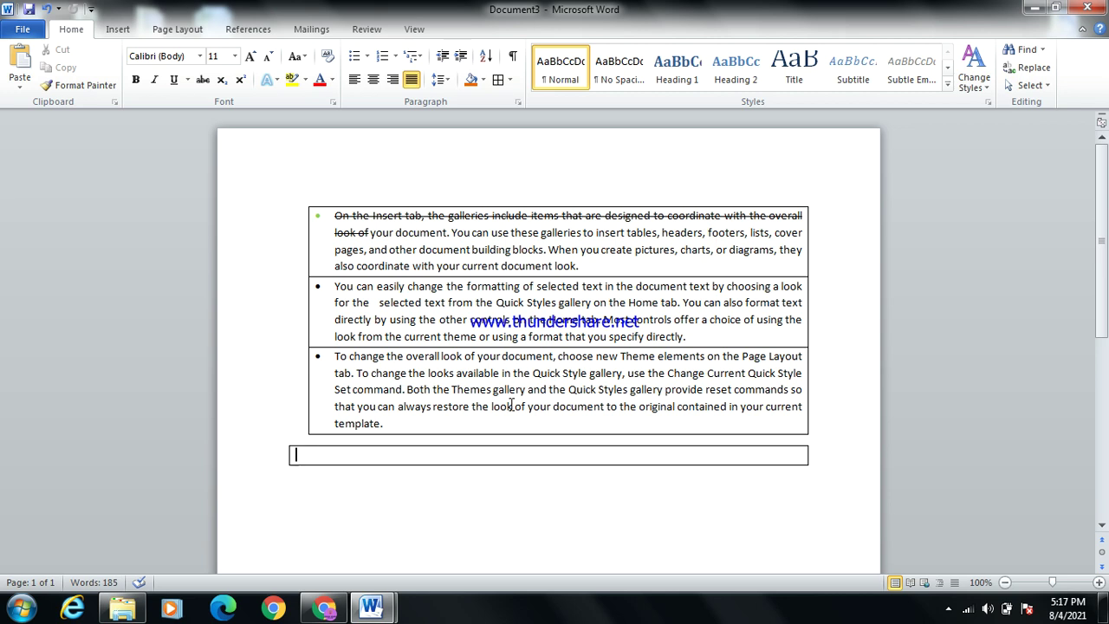
click(948, 85)
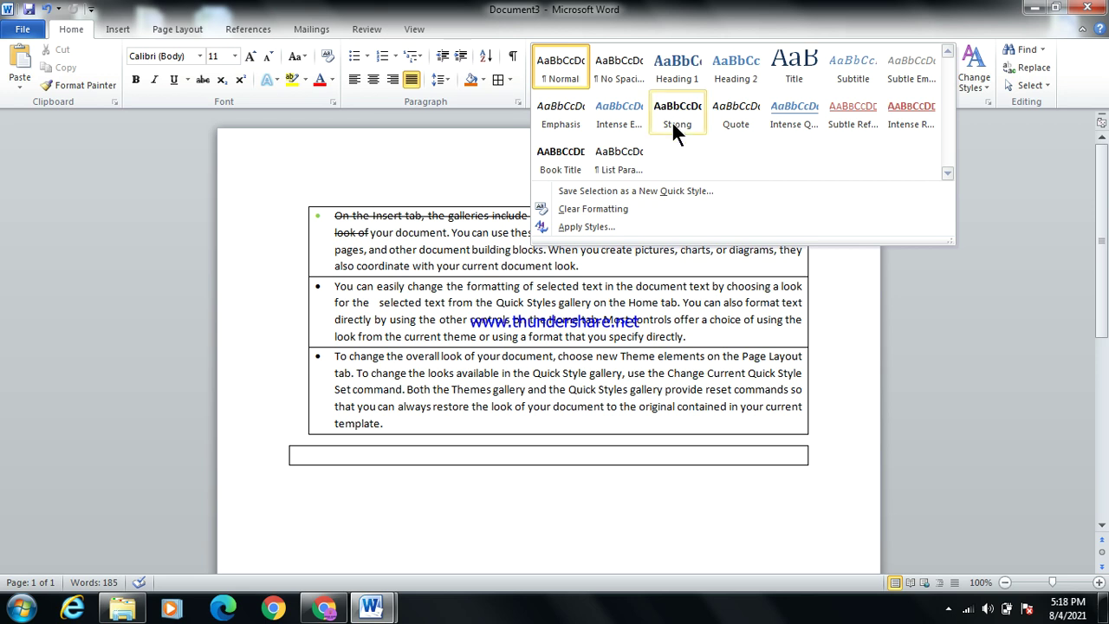
click(672, 288)
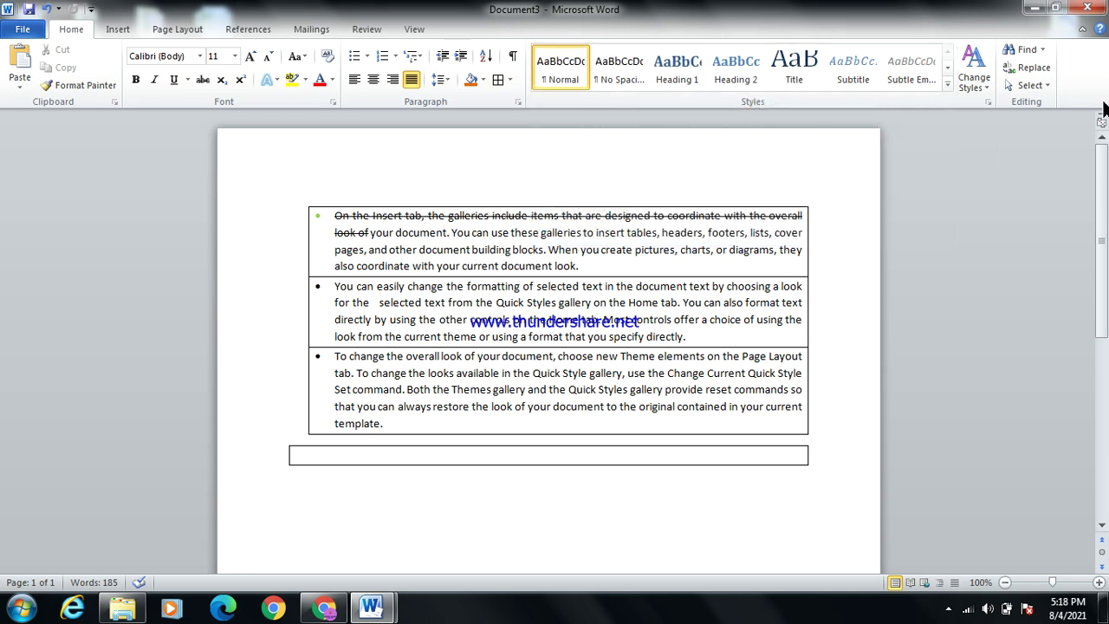
click(971, 82)
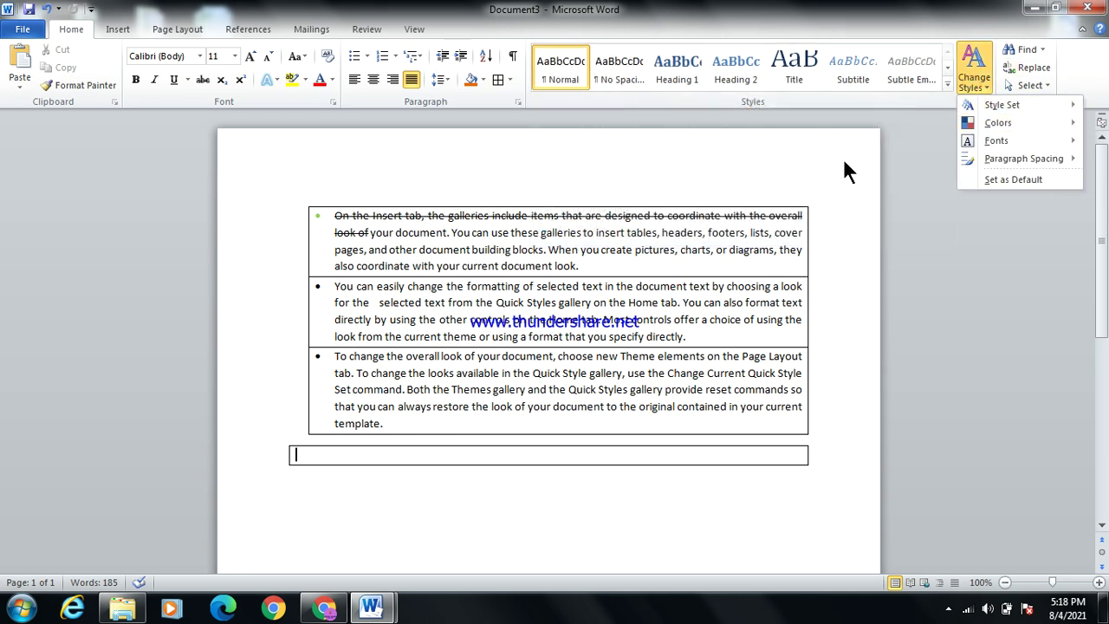
click(715, 249)
drag(729, 249, 471, 248)
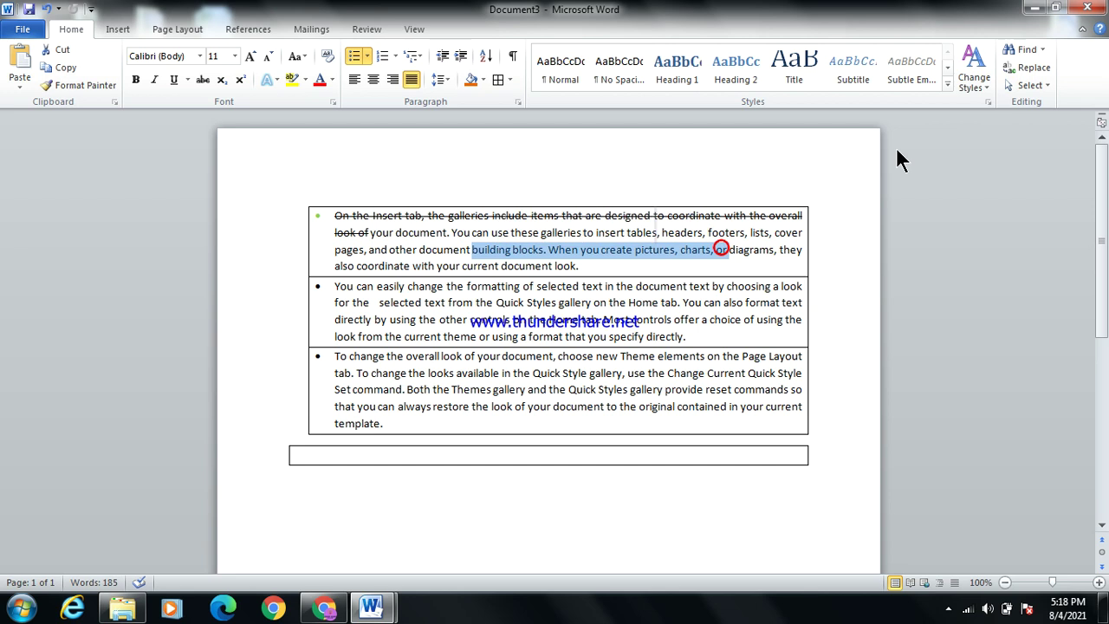
click(979, 84)
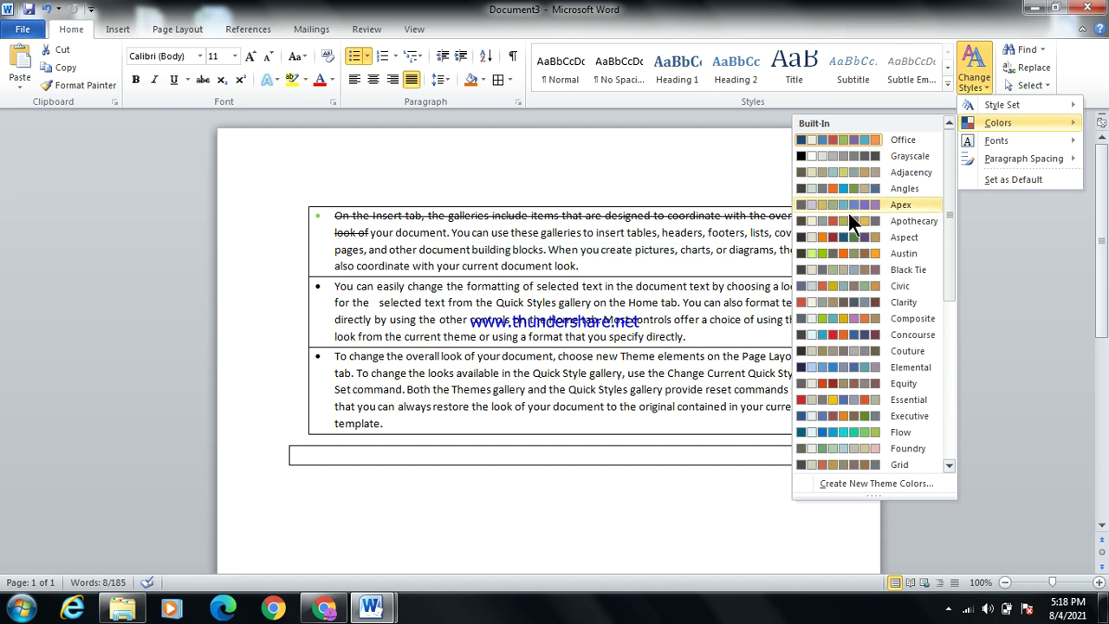
mouse_move(996, 140)
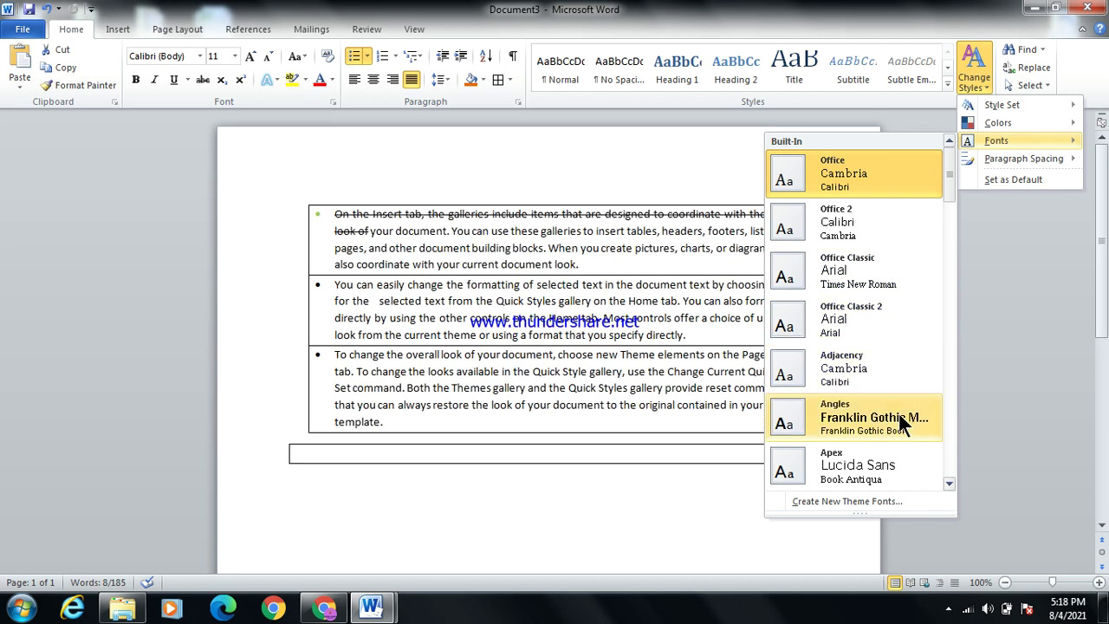
drag(948, 152, 954, 279)
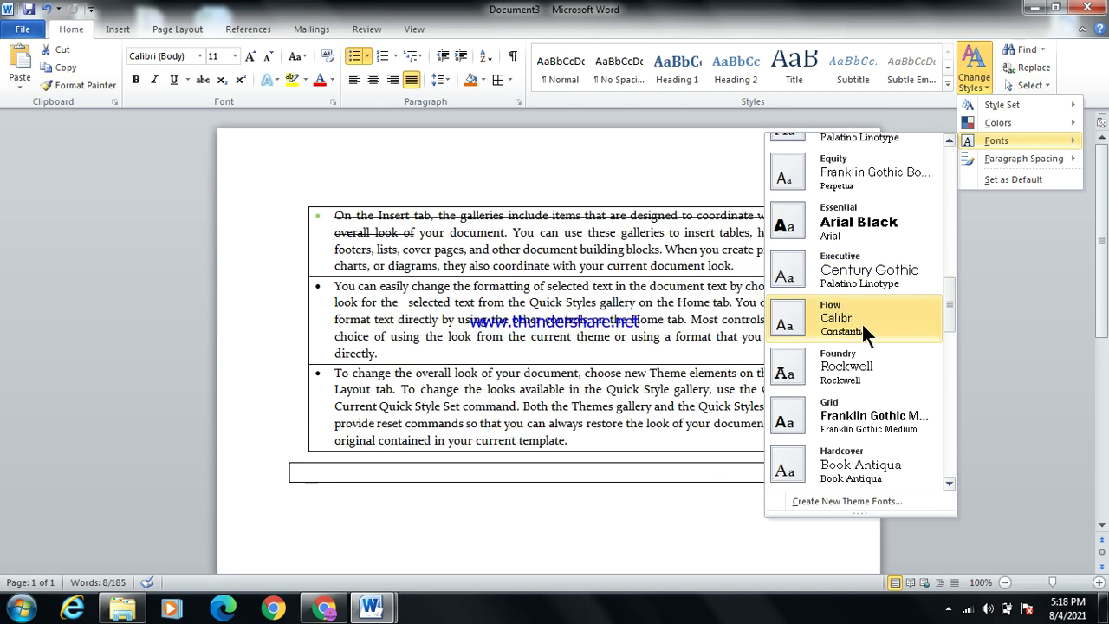
mouse_move(1024, 158)
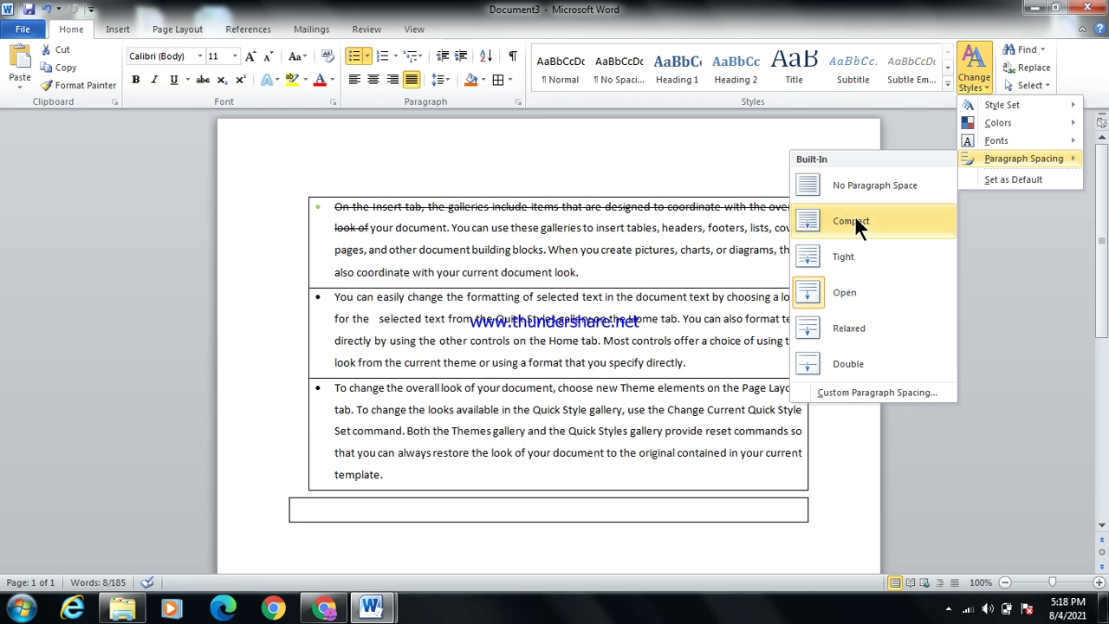
click(724, 169)
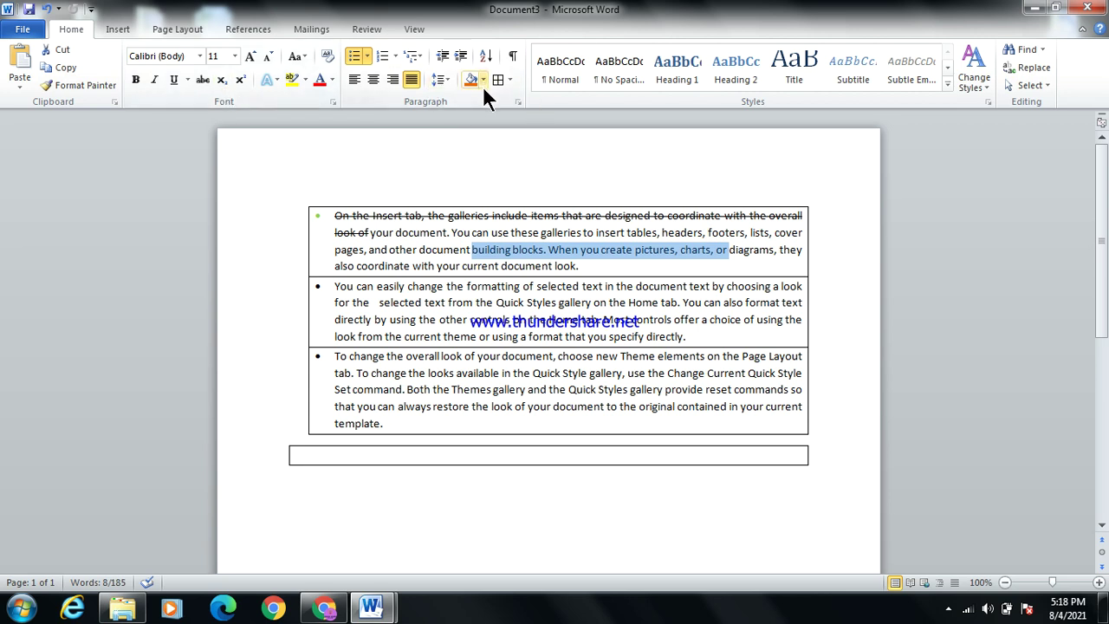
click(1013, 83)
click(1014, 84)
click(1042, 48)
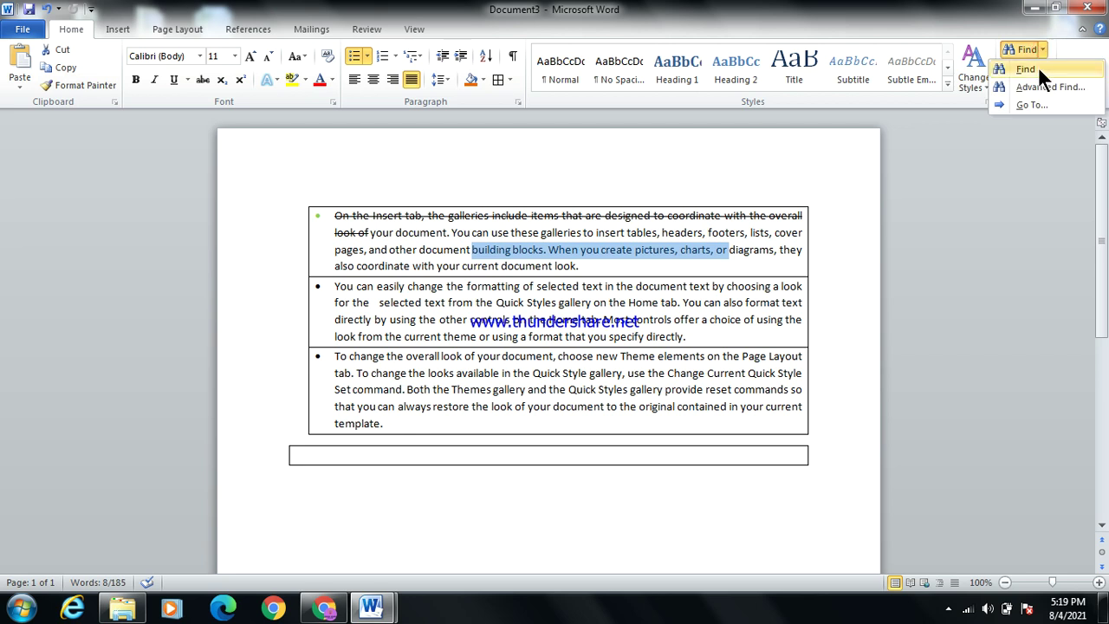
- Search the document for GALLERY in the Navigation pane, highlighting its 4 matches
click(206, 270)
click(206, 270)
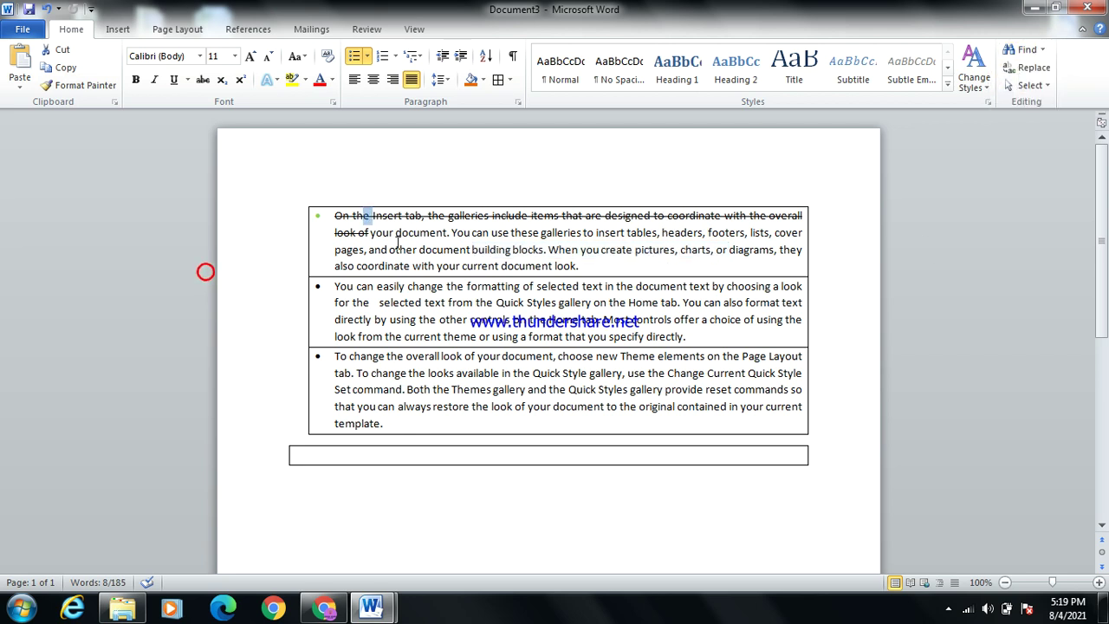
drag(354, 215, 574, 427)
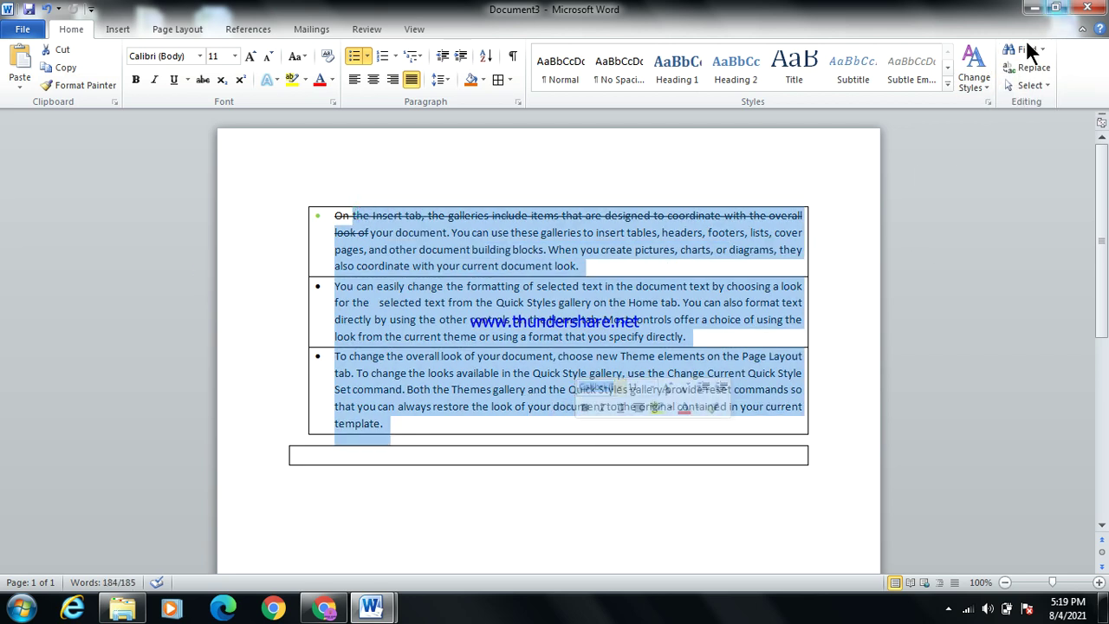
click(791, 252)
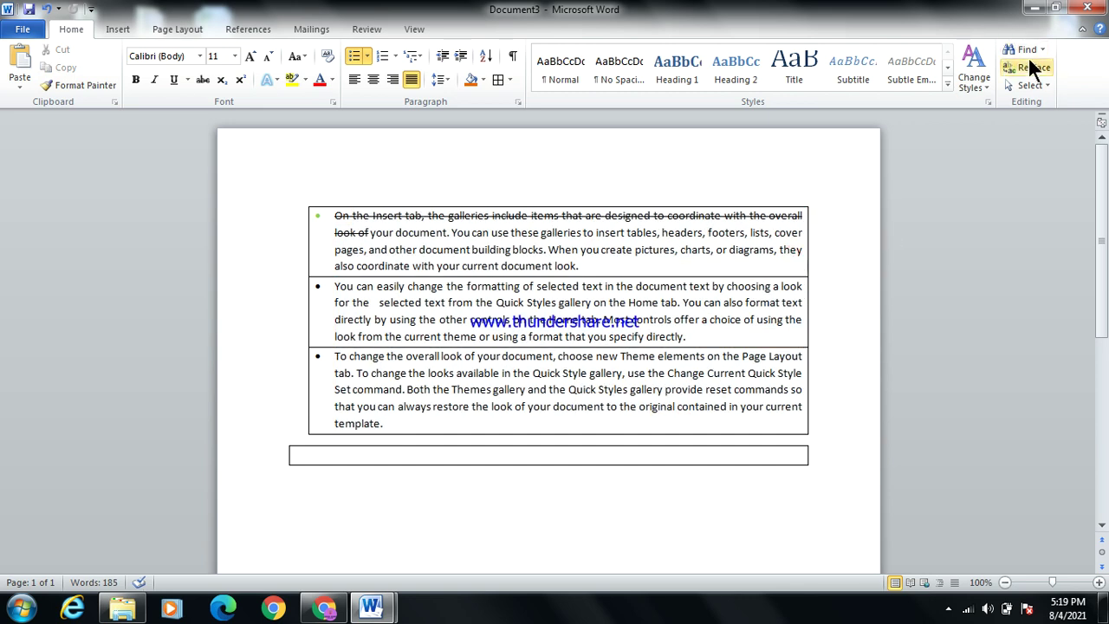
click(1028, 45)
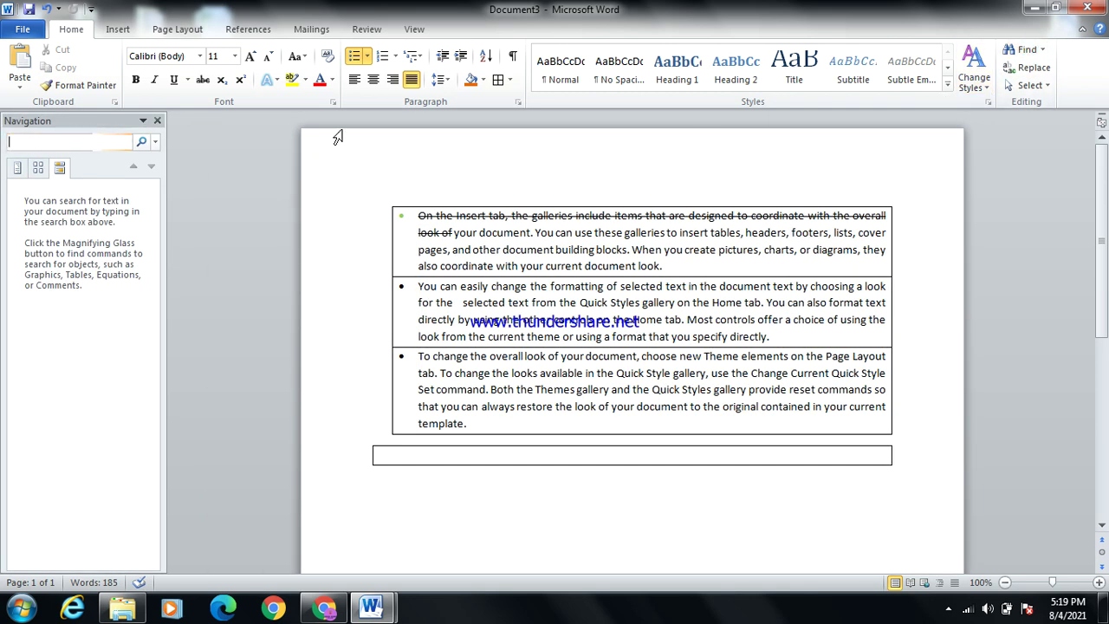
text(G)
text(ALLERY)
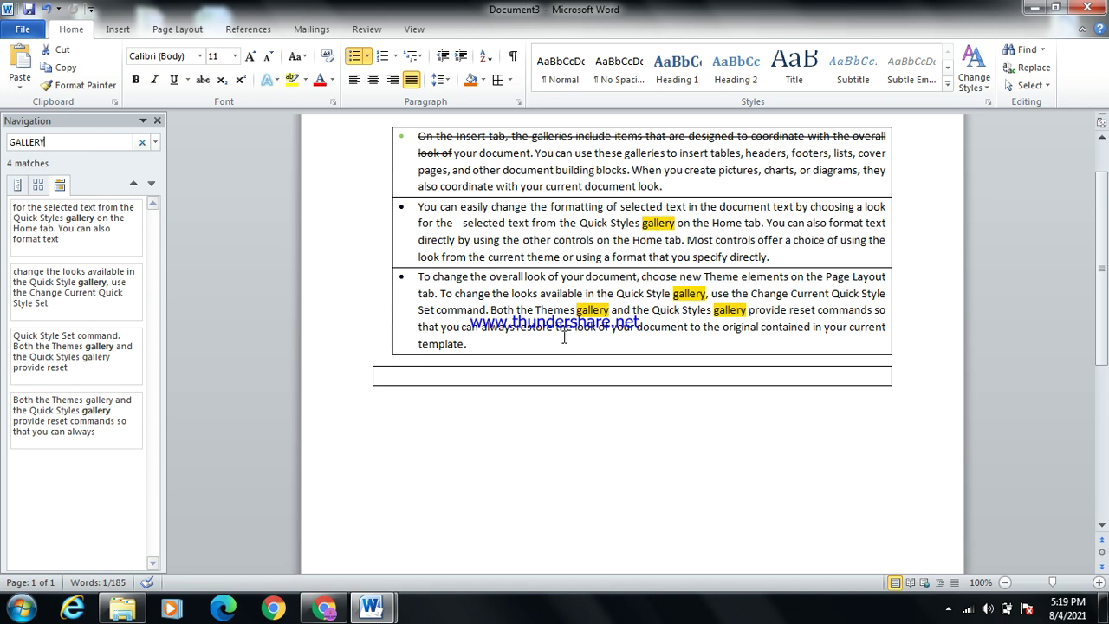
click(707, 359)
click(1026, 67)
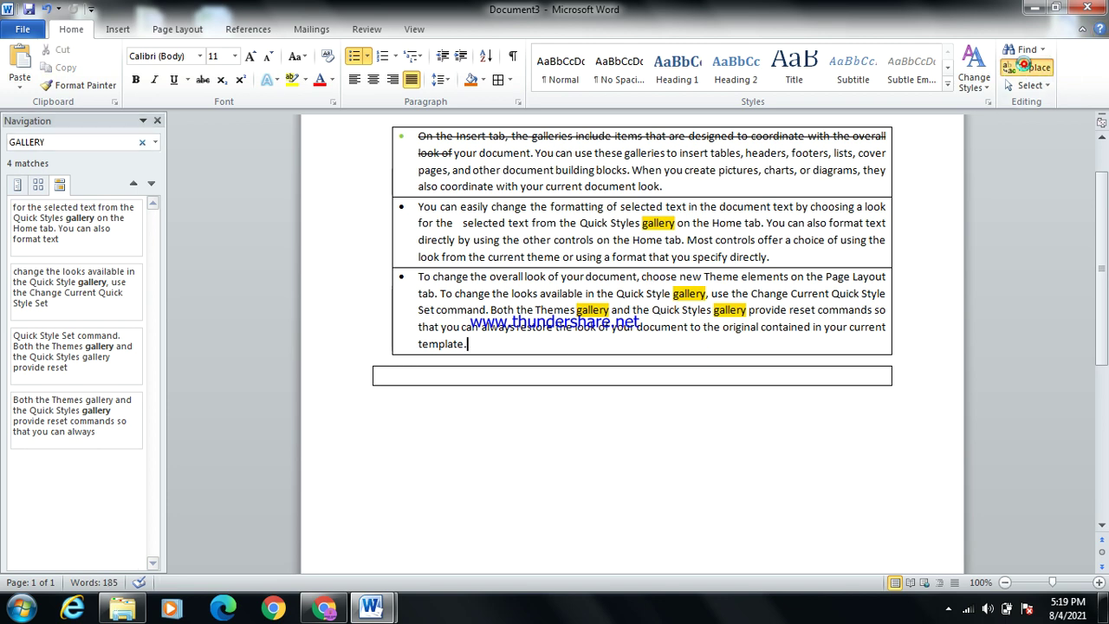
- Replace all 4 occurrences of GALLERY with MOON, then search the document for MOON
double_click(440, 221)
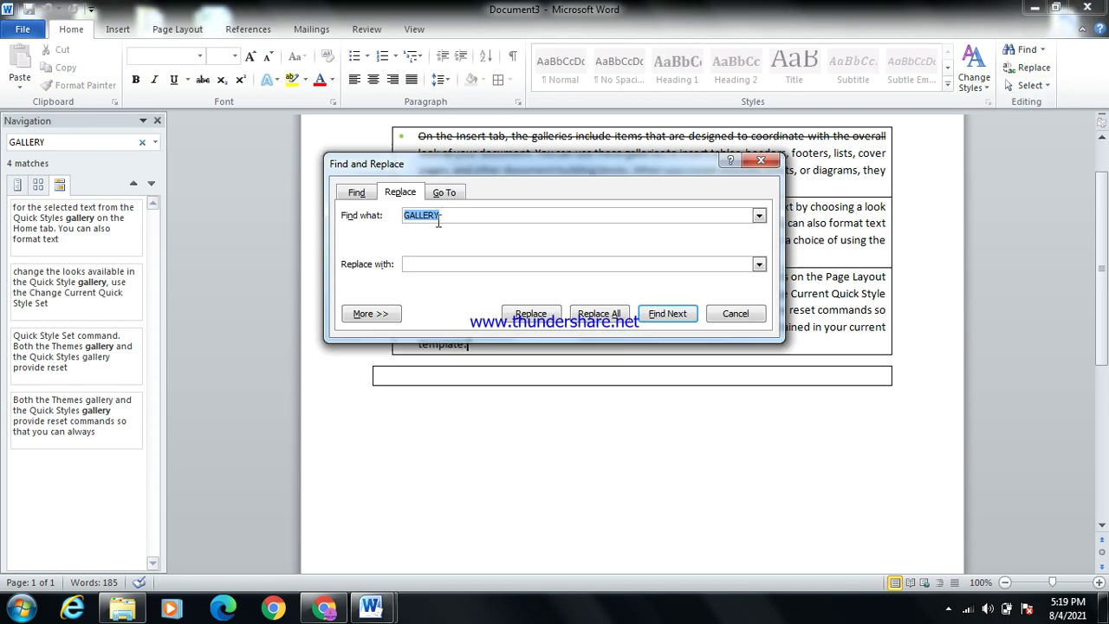
click(445, 216)
text(MOON)
click(599, 314)
click(536, 343)
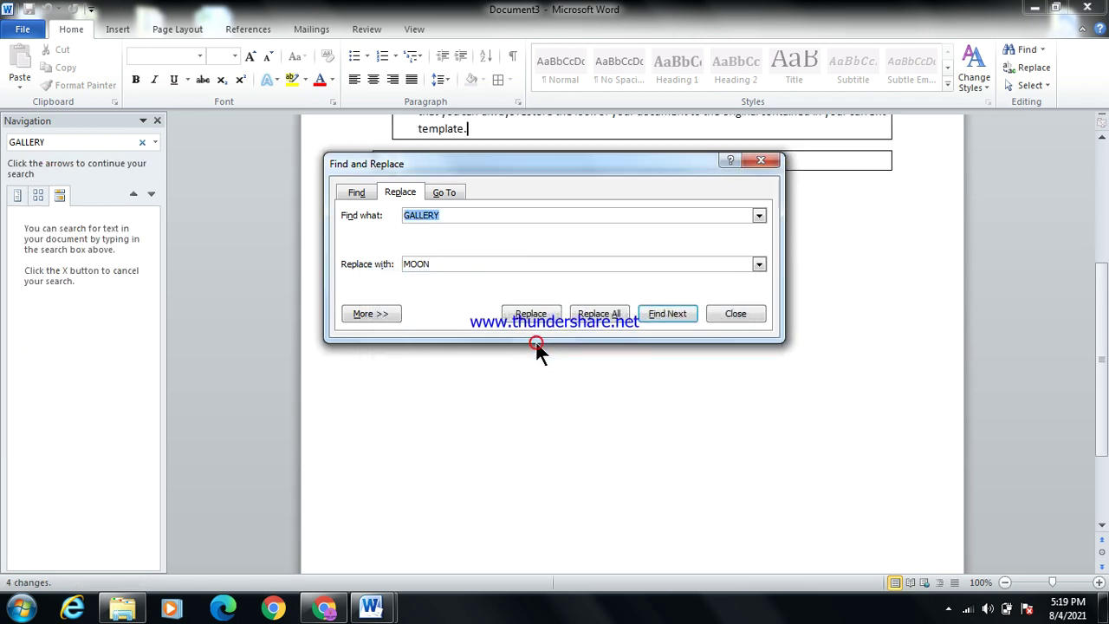
click(763, 161)
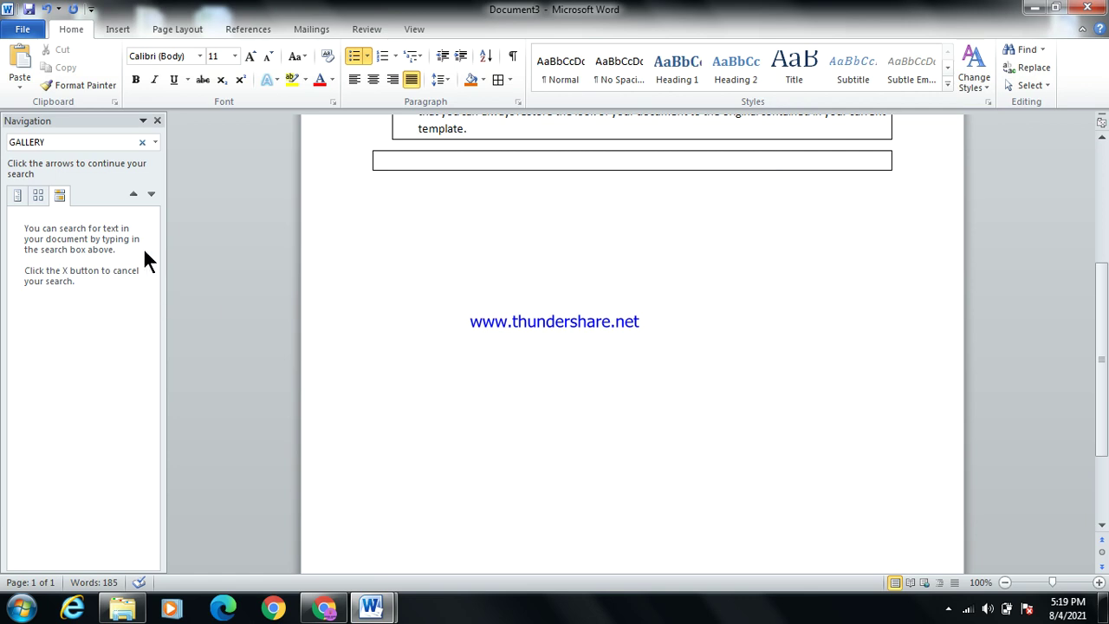
click(114, 144)
text(MOON)
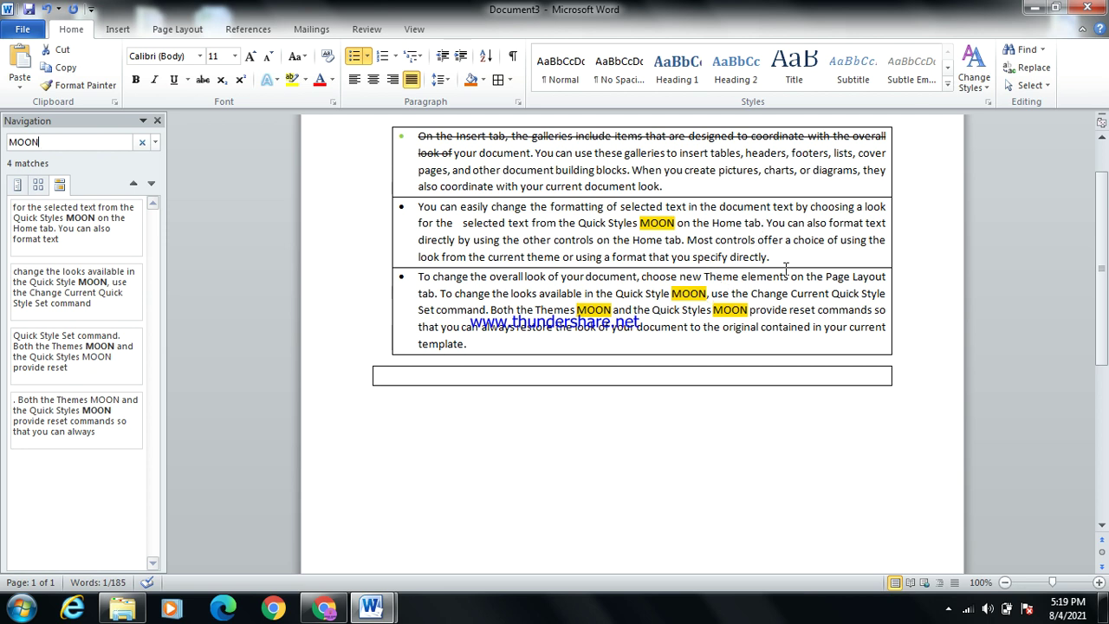
- Close the Navigation pane so Document3 shows the three bordered MOON paragraphs unhighlighted
click(1042, 86)
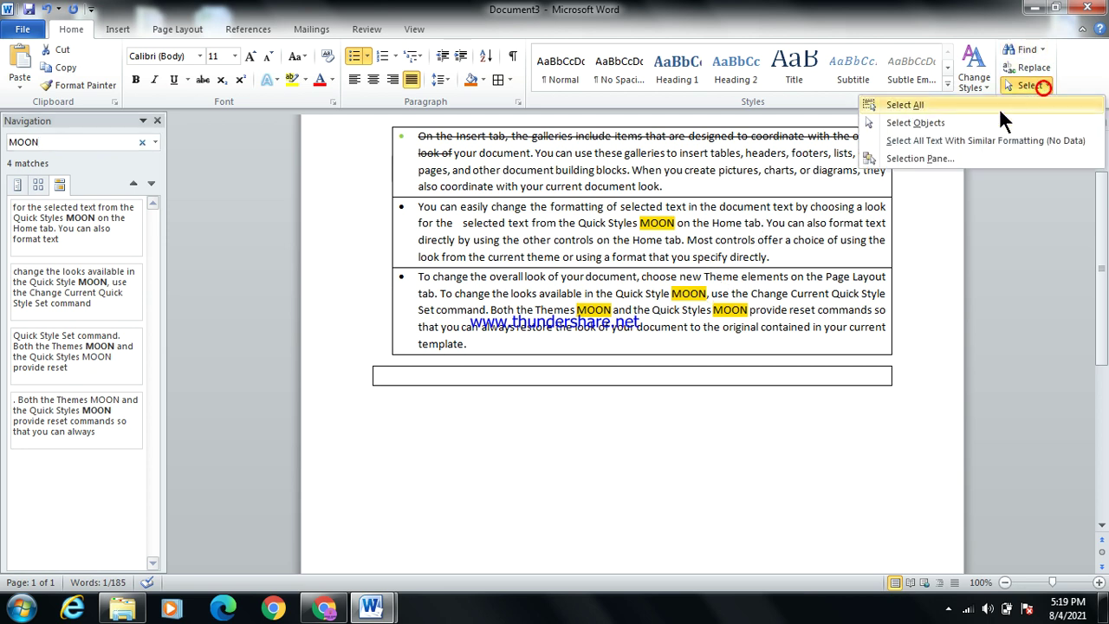
click(911, 240)
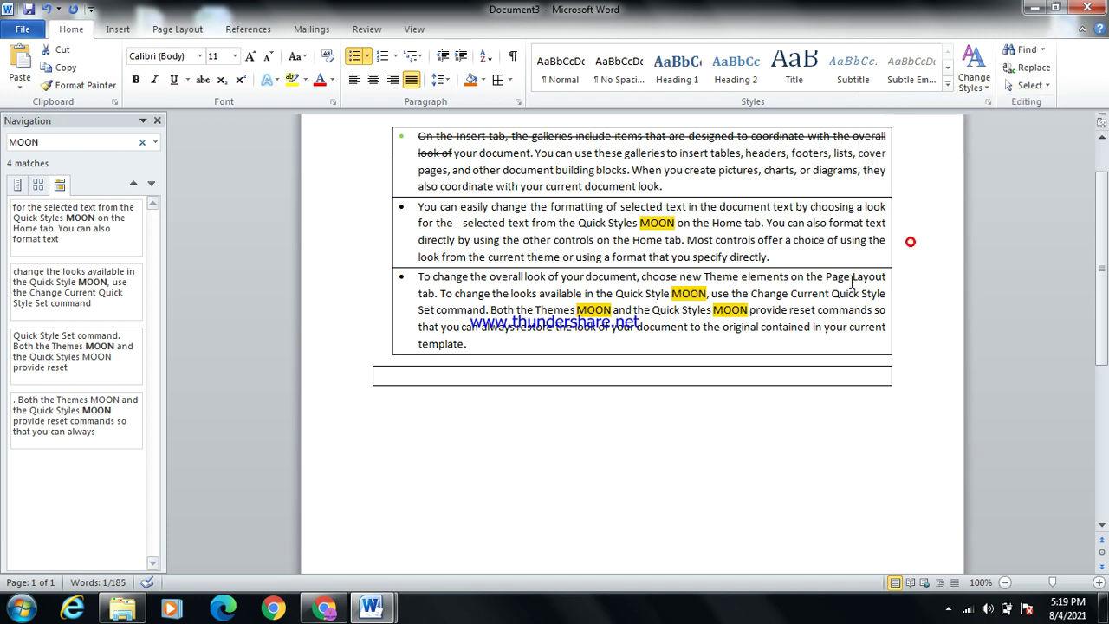
drag(866, 294, 487, 171)
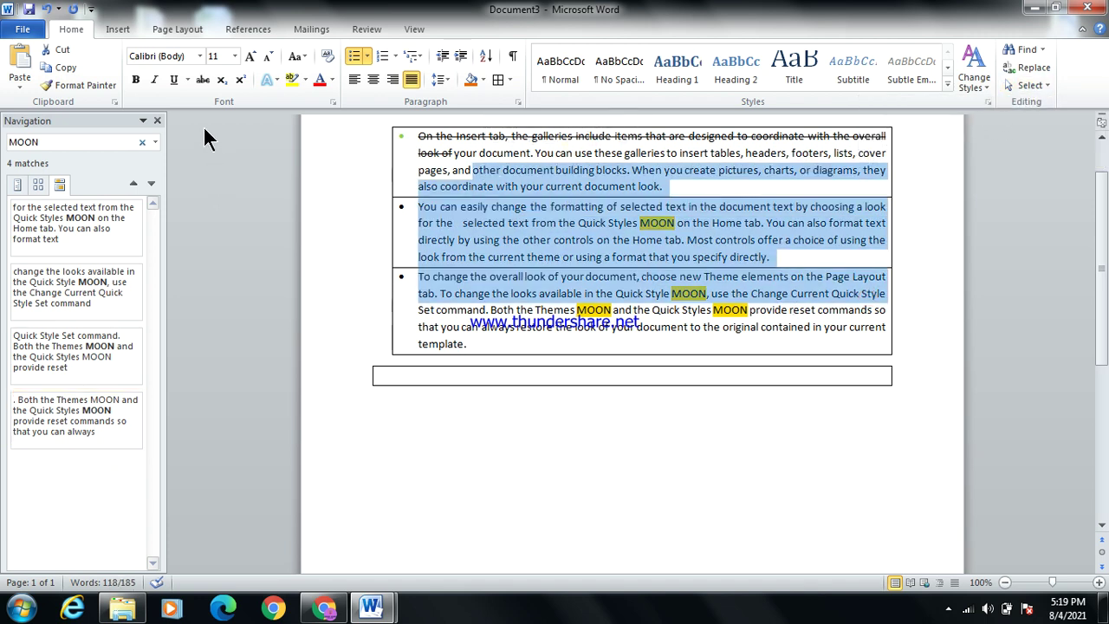
click(156, 120)
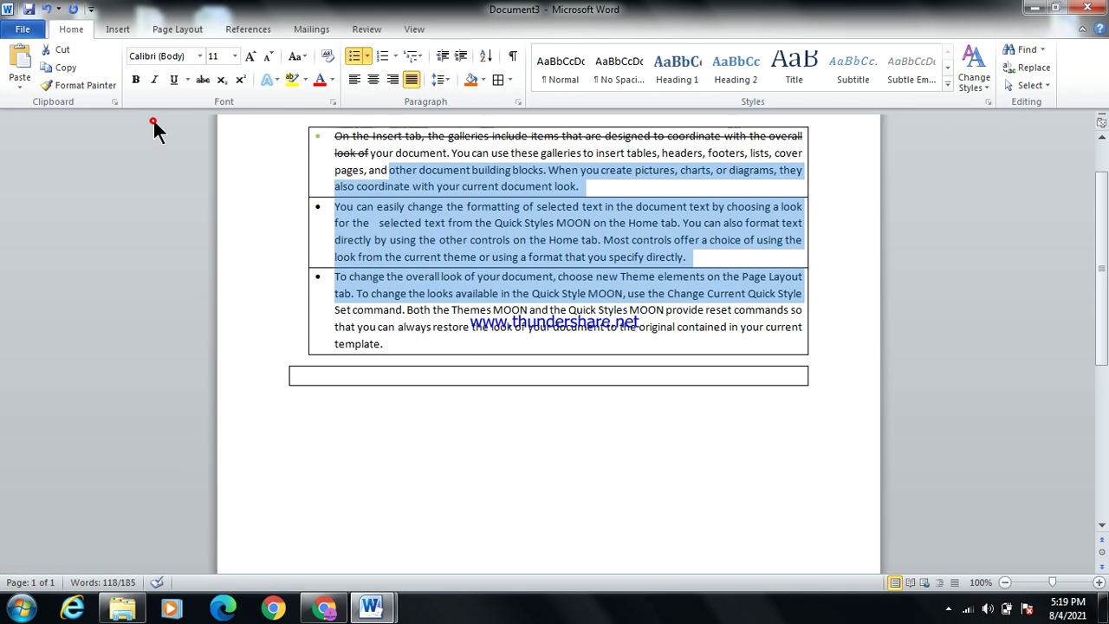
click(947, 610)
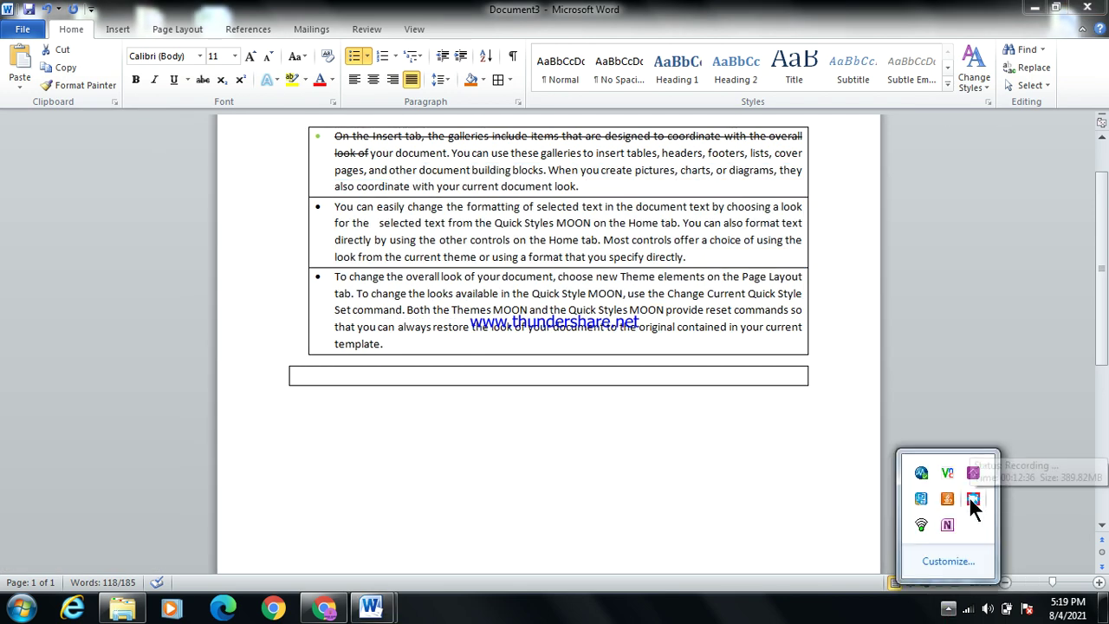
right_click(968, 496)
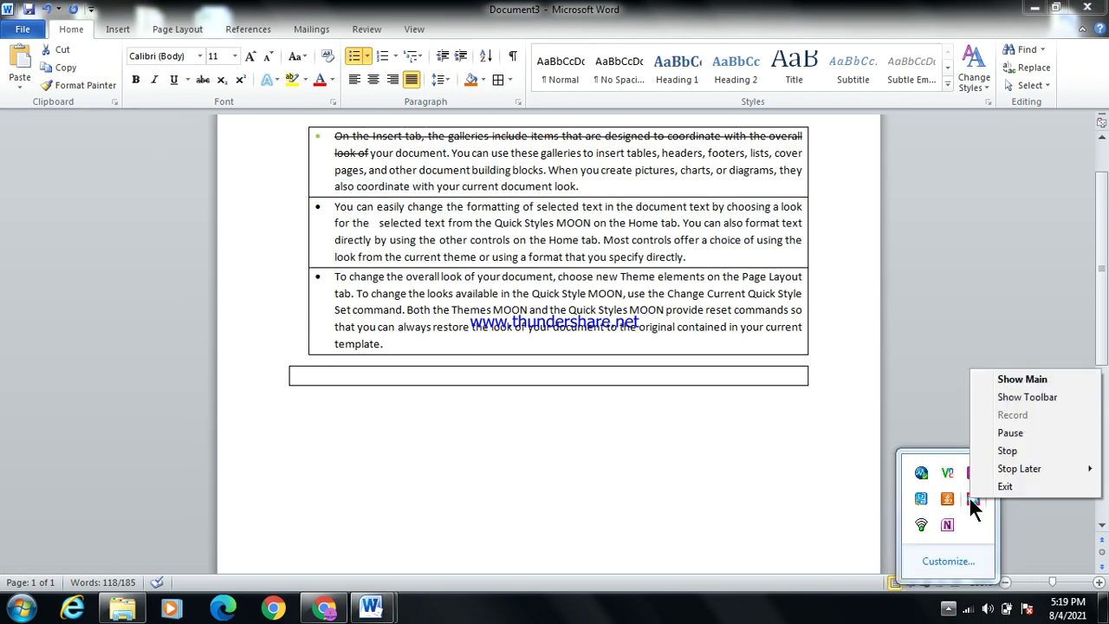